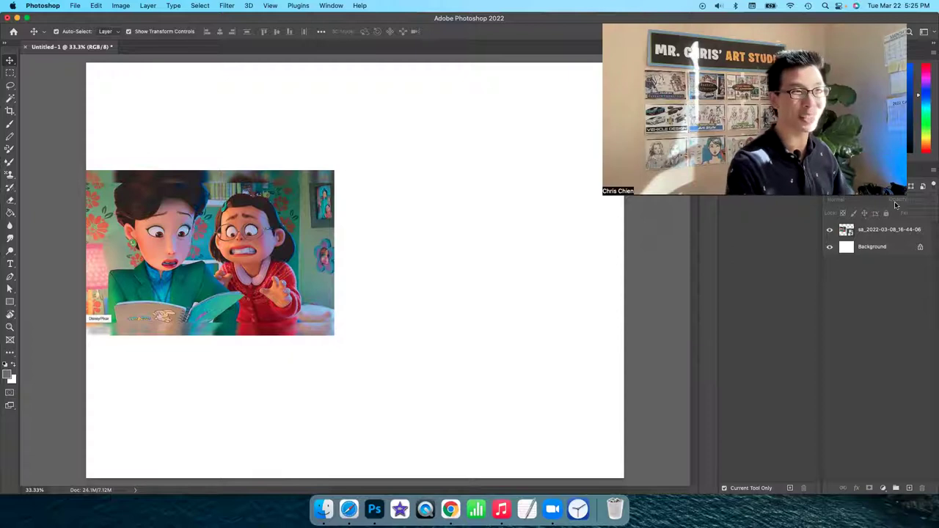
# Add an empty layer above the reference image and make the Brush ready for sketching
pyautogui.click(879, 229)
pyautogui.click(909, 488)
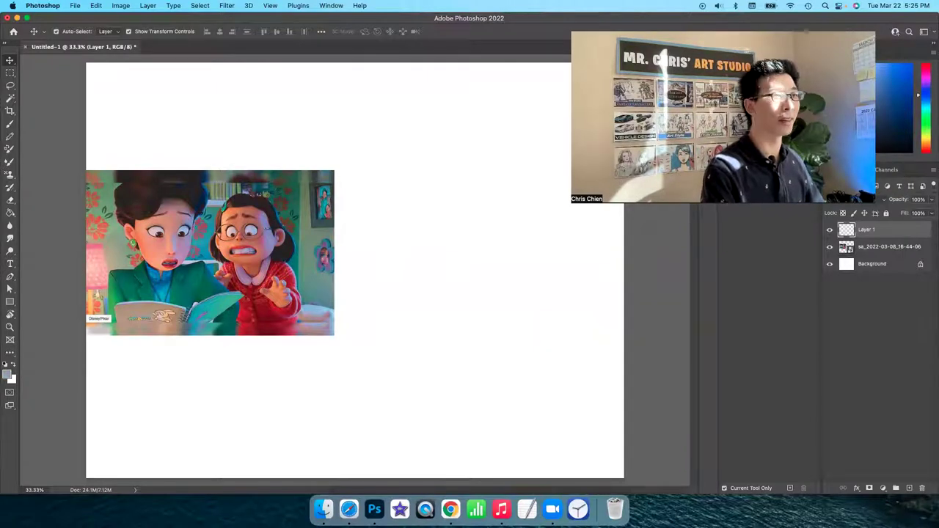
pyautogui.press('b')
pyautogui.press('0')
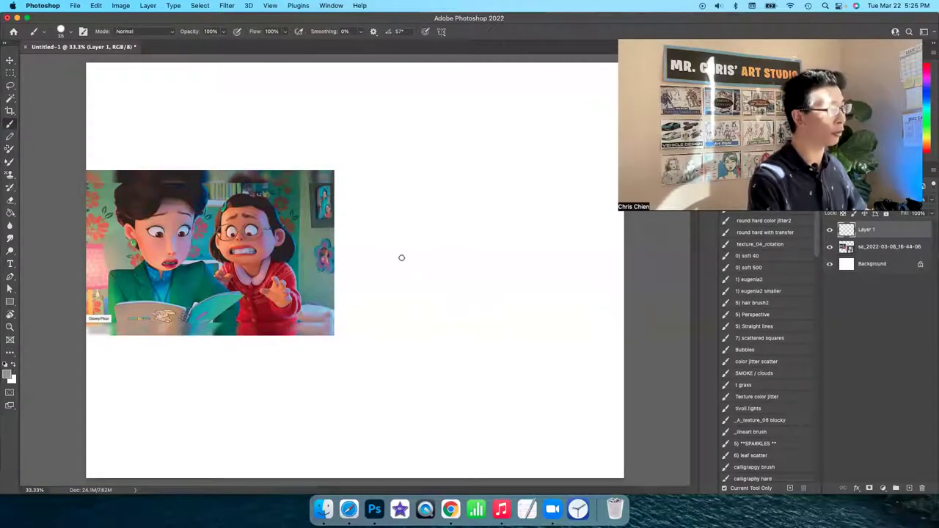
# Sketch the mother's head beside the reference as a tall light grey oval, with the brush at 20% opacity
pyautogui.moveTo(398, 213); pyautogui.dragTo(434, 291)
pyautogui.press('super+z')
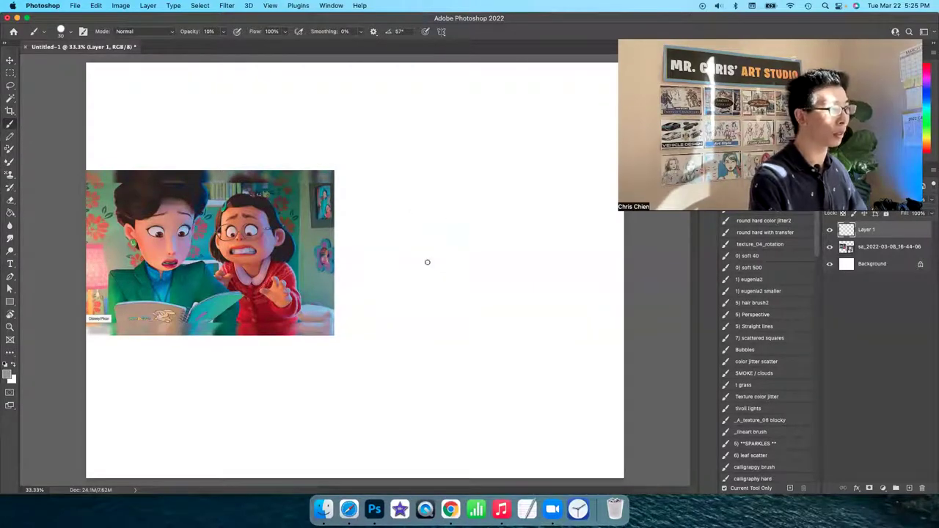
pyautogui.press('1')
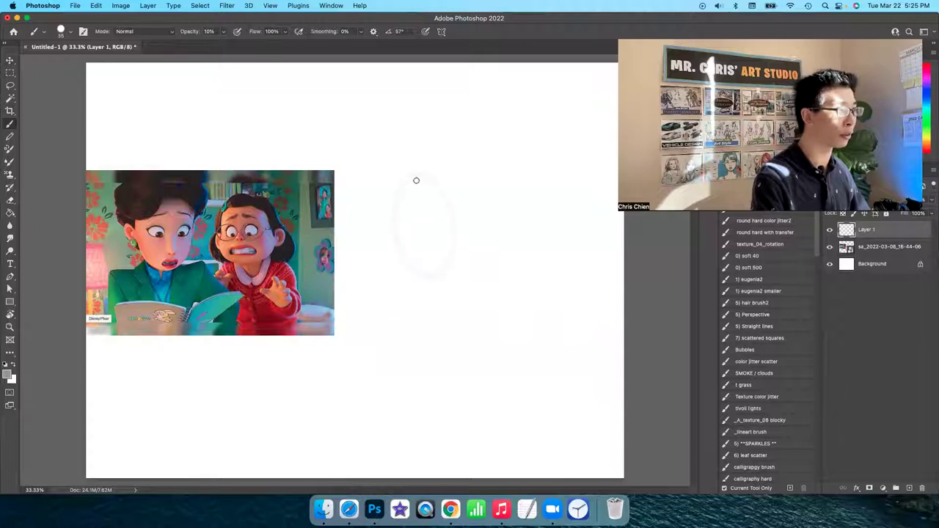
pyautogui.press('2')
pyautogui.moveTo(411, 165); pyautogui.dragTo(457, 213)
pyautogui.moveTo(438, 170)
pyautogui.mouseDown()
pyautogui.moveTo(460, 209)
pyautogui.moveTo(455, 262)
pyautogui.mouseUp()
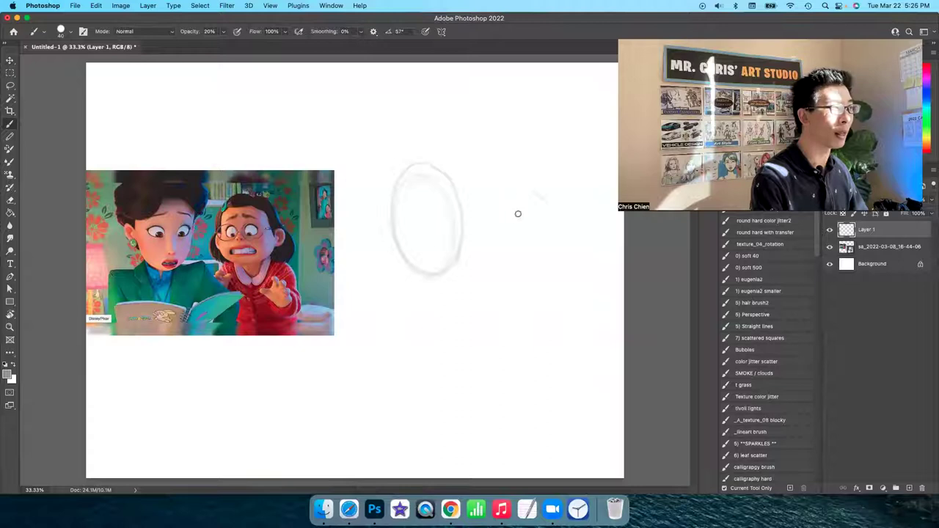
# Sketch the girl's head beside the oval as a lower, shorter rounded trapezoid that widens toward the chin
pyautogui.moveTo(500, 200)
pyautogui.mouseDown()
pyautogui.moveTo(492, 268)
pyautogui.moveTo(486, 239)
pyautogui.moveTo(493, 267)
pyautogui.moveTo(543, 266)
pyautogui.mouseUp()
pyautogui.moveTo(513, 195)
pyautogui.mouseDown()
pyautogui.moveTo(549, 201)
pyautogui.moveTo(566, 257)
pyautogui.moveTo(518, 271)
pyautogui.moveTo(564, 251)
pyautogui.mouseUp()
pyautogui.moveTo(551, 202)
pyautogui.mouseDown()
pyautogui.moveTo(562, 250)
pyautogui.moveTo(545, 266)
pyautogui.moveTo(509, 270)
pyautogui.mouseUp()
# Hide the panels for a clear canvas and change the brush to red at 100% opacity
pyautogui.scroll(3, 501, 268)
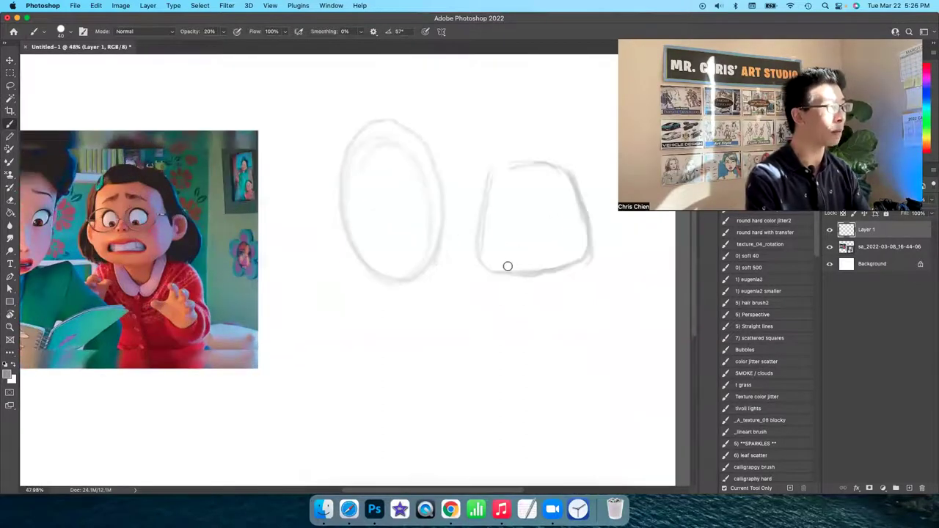
pyautogui.press('Tab')
pyautogui.moveTo(584, 288); pyautogui.dragTo(567, 373)
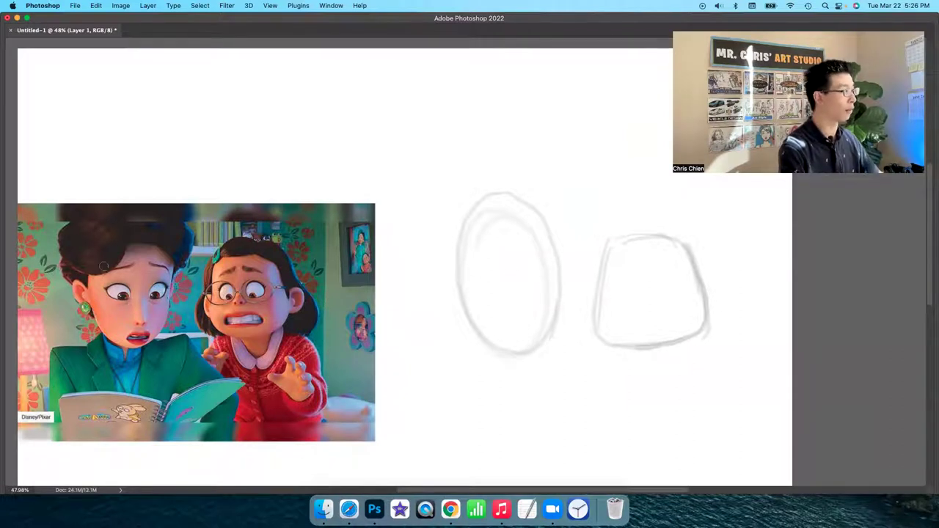
pyautogui.moveTo(115, 203)
pyautogui.mouseDown()
pyautogui.moveTo(111, 336)
pyautogui.moveTo(187, 325)
pyautogui.moveTo(129, 197)
pyautogui.mouseUp()
pyautogui.press('super+z')
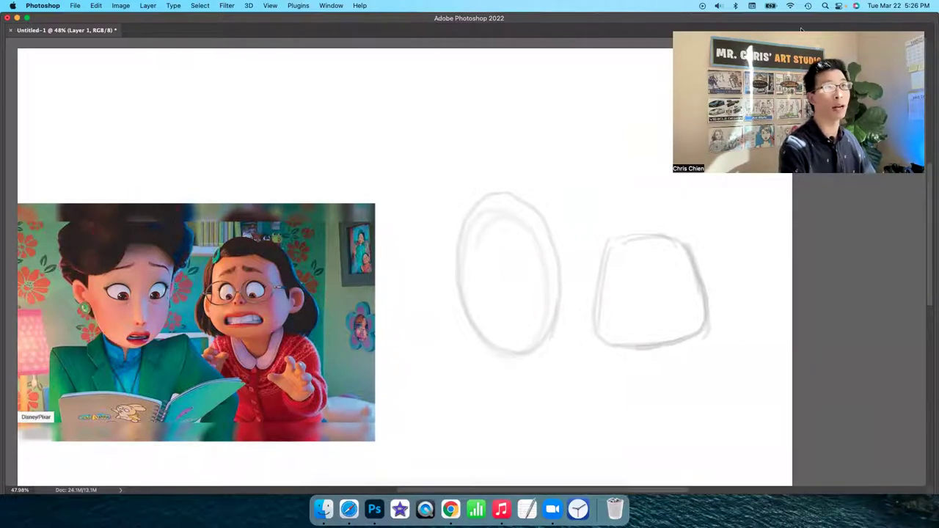
pyautogui.press('Tab')
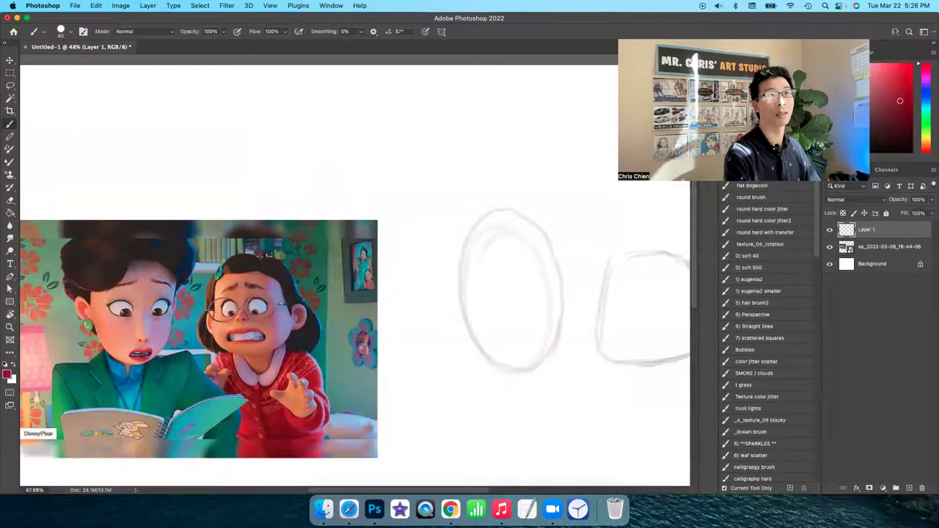
pyautogui.press('Tab')
# Outline the mother's face with an oval and the girl's face with a rounded box on the reference, and undo both
pyautogui.moveTo(183, 253)
pyautogui.mouseDown()
pyautogui.moveTo(189, 351)
pyautogui.moveTo(161, 246)
pyautogui.moveTo(183, 342)
pyautogui.mouseUp()
pyautogui.moveTo(290, 253)
pyautogui.mouseDown()
pyautogui.moveTo(283, 328)
pyautogui.moveTo(349, 301)
pyautogui.moveTo(285, 253)
pyautogui.mouseUp()
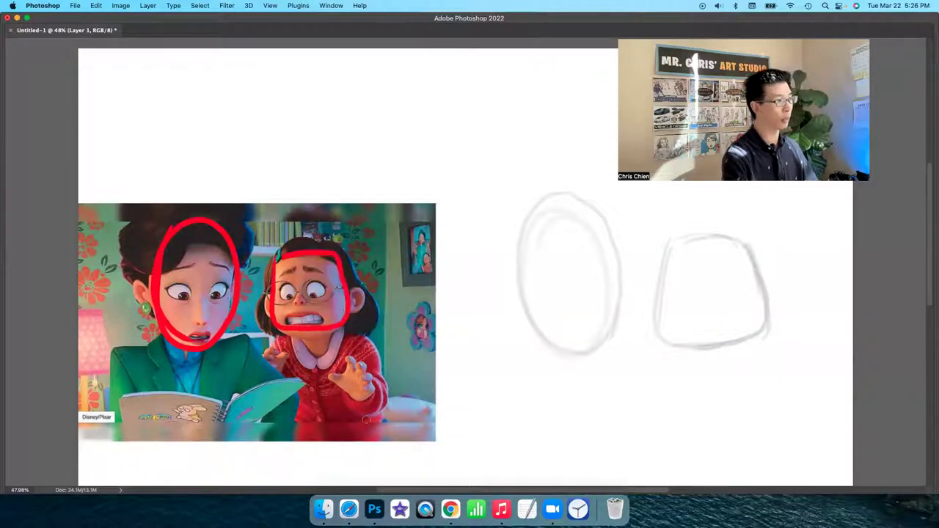
pyautogui.press('super+z')
pyautogui.press('super+z')
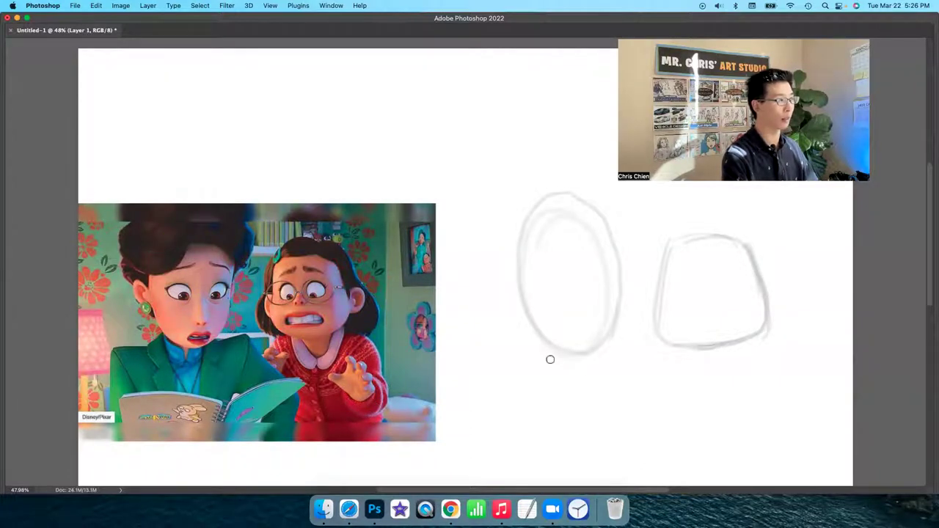
# Sketch the mother's neck, shoulder line and tapering torso sides in red below the oval head
pyautogui.hscroll(2, 584, 359)
pyautogui.scroll(-2, 584, 360)
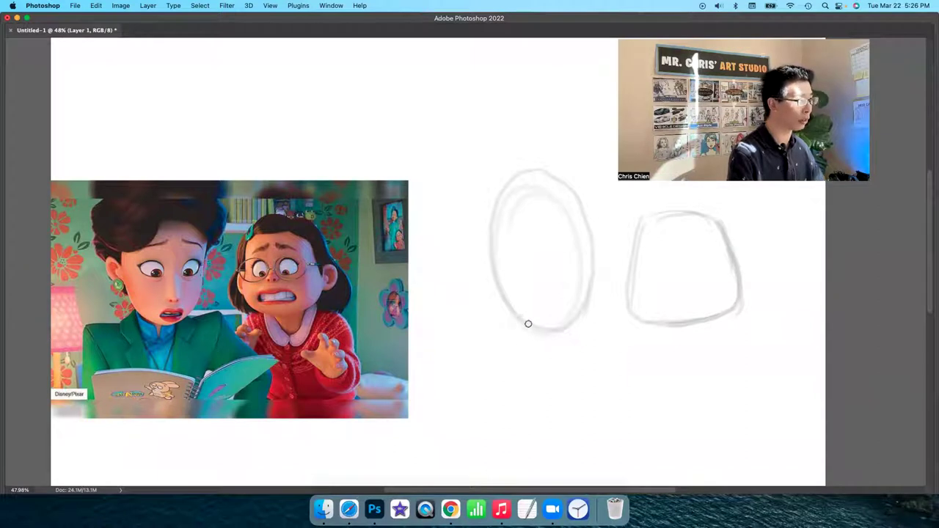
pyautogui.moveTo(527, 326)
pyautogui.mouseDown()
pyautogui.moveTo(525, 336)
pyautogui.moveTo(555, 339)
pyautogui.mouseUp()
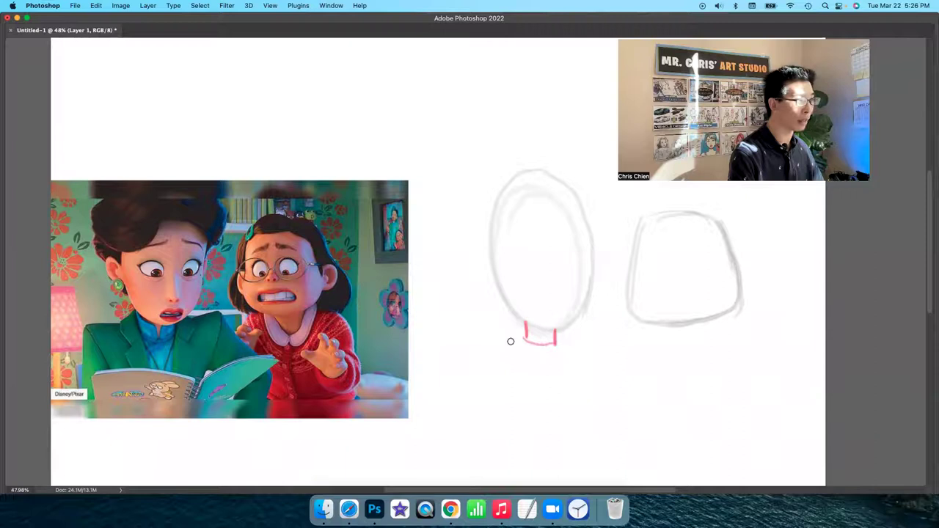
pyautogui.moveTo(477, 333)
pyautogui.mouseDown()
pyautogui.moveTo(566, 340)
pyautogui.moveTo(601, 328)
pyautogui.moveTo(600, 418)
pyautogui.mouseUp()
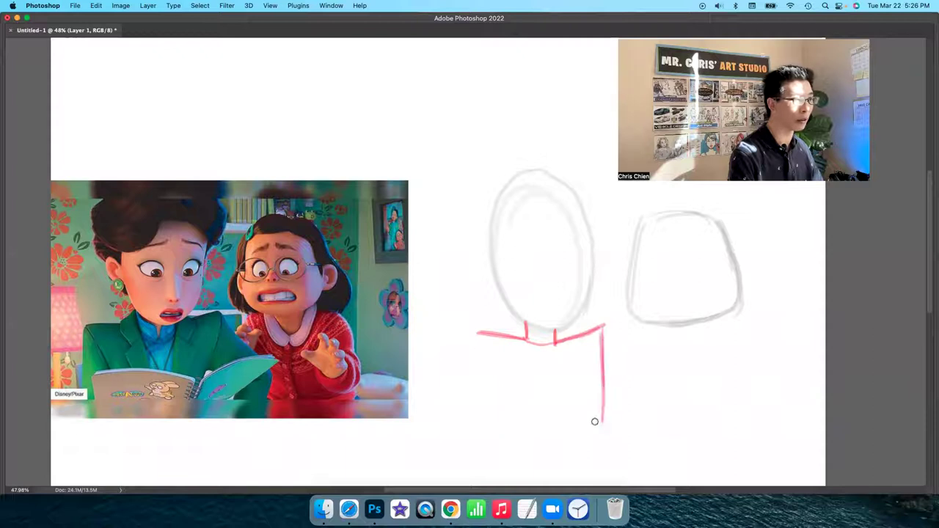
pyautogui.moveTo(477, 335); pyautogui.dragTo(505, 429)
# Sketch the girl's short neck as a red U shape directly below her trapezoid head
pyautogui.scroll(-2, 591, 422)
pyautogui.hscroll(2, 590, 422)
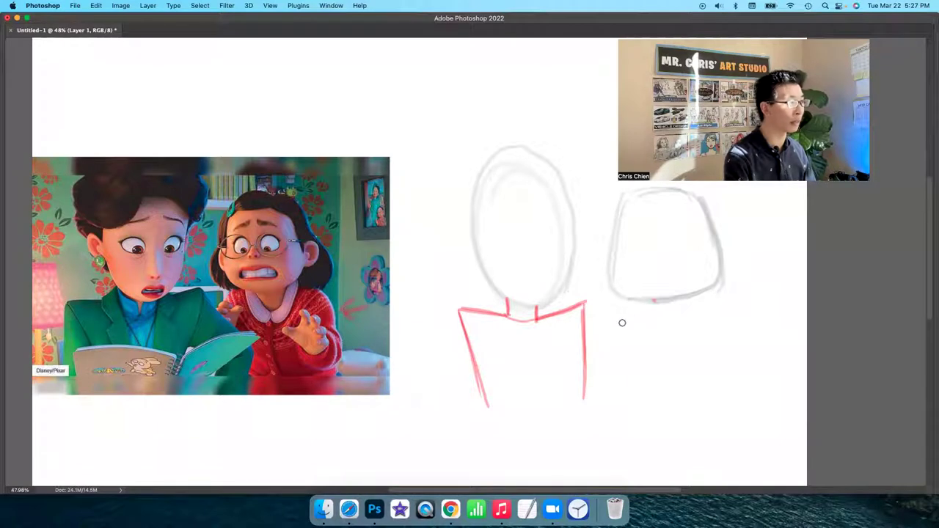
pyautogui.moveTo(652, 300)
pyautogui.mouseDown()
pyautogui.moveTo(669, 322)
pyautogui.moveTo(648, 298)
pyautogui.moveTo(683, 294)
pyautogui.moveTo(657, 311)
pyautogui.moveTo(664, 320)
pyautogui.moveTo(611, 325)
pyautogui.moveTo(597, 377)
pyautogui.mouseUp()
pyautogui.moveTo(681, 311)
pyautogui.mouseDown()
pyautogui.moveTo(741, 325)
pyautogui.moveTo(757, 384)
pyautogui.mouseUp()
pyautogui.moveTo(680, 352)
pyautogui.mouseDown()
pyautogui.moveTo(704, 380)
pyautogui.moveTo(675, 387)
pyautogui.mouseUp()
pyautogui.press('super+z')
pyautogui.press('super+z')
pyautogui.press('super+z')
pyautogui.press('super+z')
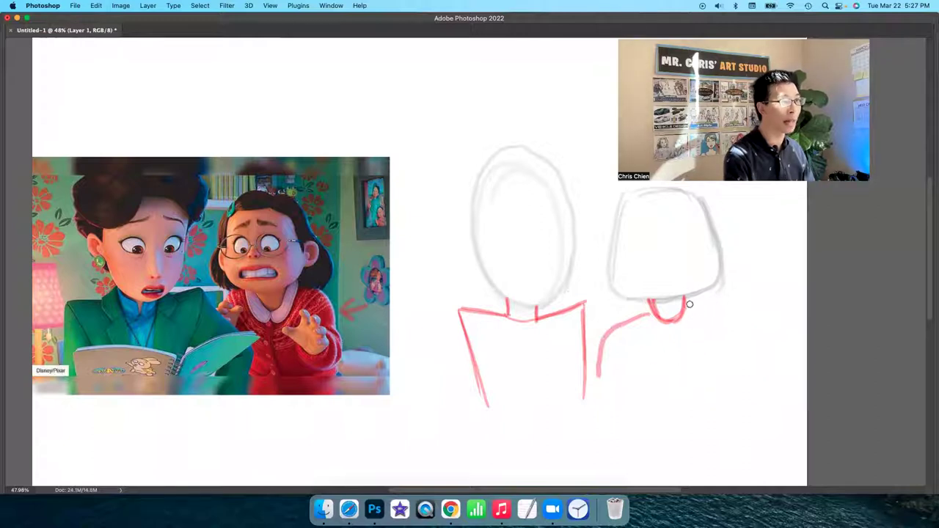
pyautogui.press('super+z')
pyautogui.press('super+z')
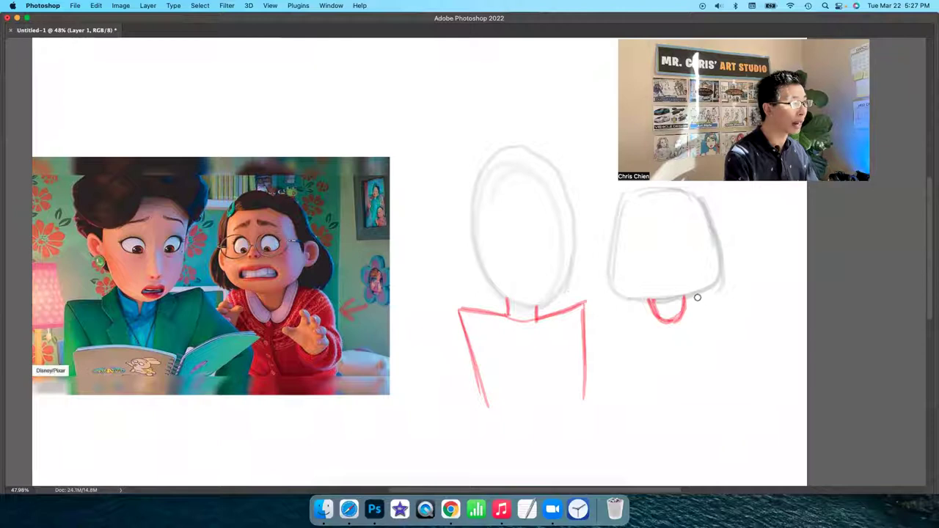
# Sketch the girl's body as a large red rounded form below her neck and clean up its outer edge with the Eraser
pyautogui.moveTo(690, 299)
pyautogui.mouseDown()
pyautogui.moveTo(739, 317)
pyautogui.moveTo(760, 367)
pyautogui.mouseUp()
pyautogui.moveTo(644, 303)
pyautogui.mouseDown()
pyautogui.moveTo(611, 334)
pyautogui.moveTo(623, 366)
pyautogui.moveTo(673, 393)
pyautogui.mouseUp()
pyautogui.moveTo(685, 297)
pyautogui.mouseDown()
pyautogui.moveTo(729, 312)
pyautogui.moveTo(743, 379)
pyautogui.mouseUp()
pyautogui.moveTo(730, 323)
pyautogui.mouseDown()
pyautogui.moveTo(743, 364)
pyautogui.moveTo(726, 398)
pyautogui.moveTo(695, 410)
pyautogui.moveTo(664, 405)
pyautogui.mouseUp()
pyautogui.press('e')
pyautogui.moveTo(748, 310); pyautogui.dragTo(761, 355)
pyautogui.press('b')
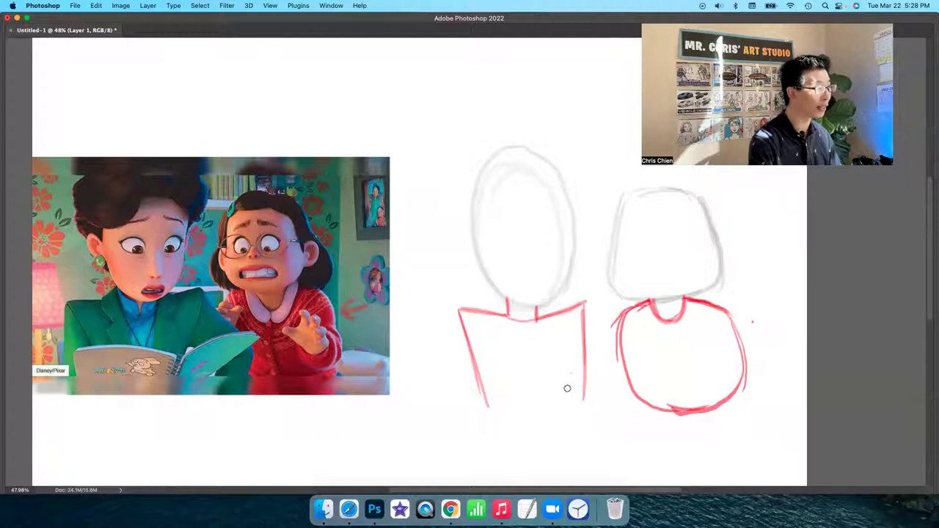
# Sketch the open book's spine and angled page facing the girl, erasing the body lines it overlaps
pyautogui.moveTo(568, 377); pyautogui.dragTo(554, 426)
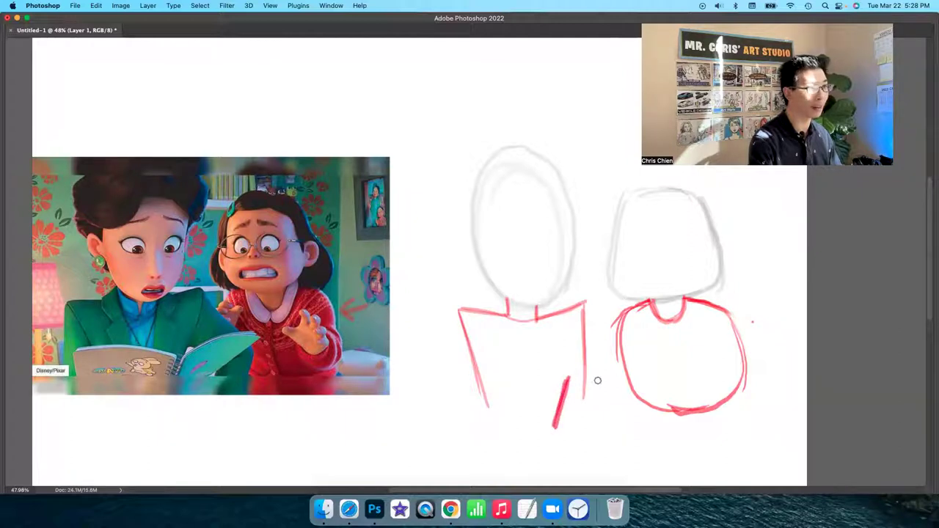
pyautogui.moveTo(589, 369)
pyautogui.mouseDown()
pyautogui.moveTo(591, 391)
pyautogui.moveTo(621, 376)
pyautogui.moveTo(590, 370)
pyautogui.moveTo(617, 361)
pyautogui.moveTo(580, 374)
pyautogui.moveTo(644, 356)
pyautogui.moveTo(600, 399)
pyautogui.mouseUp()
pyautogui.press('b')
pyautogui.moveTo(639, 357); pyautogui.dragTo(585, 421)
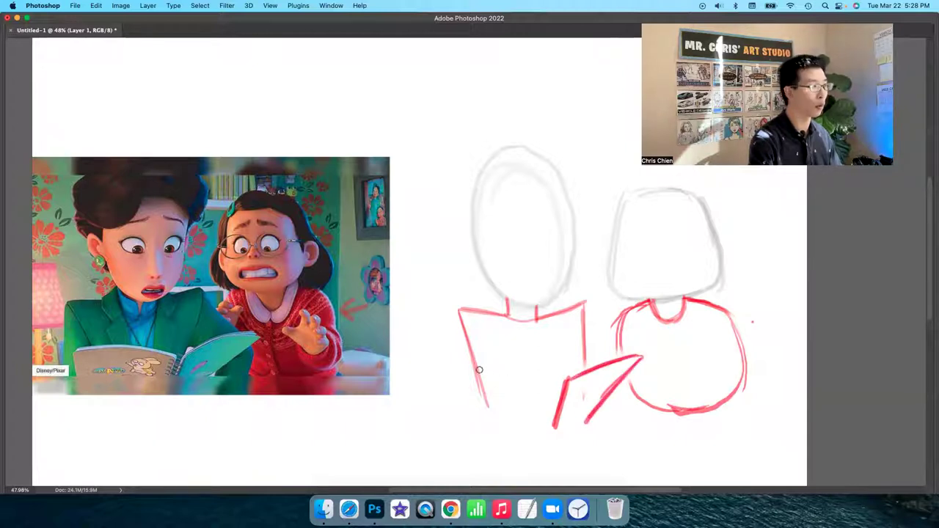
# Complete the open book with the page in front of the mother's torso, erasing the torso line behind it
pyautogui.moveTo(486, 373)
pyautogui.mouseDown()
pyautogui.moveTo(552, 375)
pyautogui.moveTo(528, 390)
pyautogui.moveTo(549, 375)
pyautogui.mouseUp()
pyautogui.press('e')
pyautogui.moveTo(485, 396); pyautogui.dragTo(479, 384)
pyautogui.press('[')
pyautogui.press('[')
pyautogui.press('[')
pyautogui.press('[')
pyautogui.moveTo(484, 370)
pyautogui.mouseDown()
pyautogui.moveTo(546, 428)
pyautogui.moveTo(591, 418)
pyautogui.mouseUp()
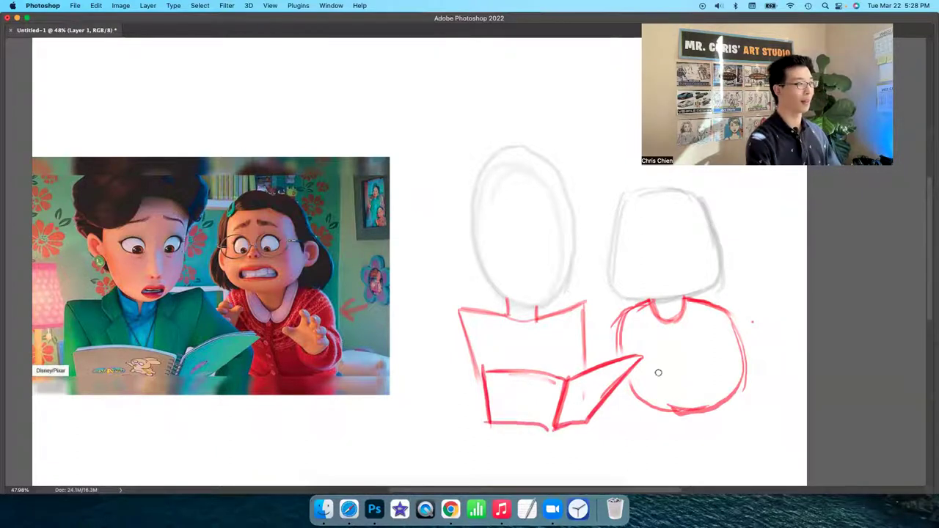
# Sketch the mother's arm from her shoulder nearest the girl to the book's corner, erasing the overlapped part of the girl's body
pyautogui.moveTo(587, 306); pyautogui.dragTo(634, 351)
pyautogui.press('e')
pyautogui.moveTo(598, 320)
pyautogui.mouseDown()
pyautogui.moveTo(625, 345)
pyautogui.moveTo(589, 311)
pyautogui.moveTo(623, 349)
pyautogui.moveTo(586, 311)
pyautogui.moveTo(629, 354)
pyautogui.moveTo(597, 353)
pyautogui.moveTo(592, 362)
pyautogui.moveTo(634, 391)
pyautogui.moveTo(618, 380)
pyautogui.moveTo(645, 380)
pyautogui.mouseUp()
pyautogui.press('b')
pyautogui.press('e')
pyautogui.press('b')
# Handwrite the word "mortifying" in red below the book
pyautogui.moveTo(462, 473)
pyautogui.mouseDown()
pyautogui.moveTo(509, 468)
pyautogui.moveTo(537, 454)
pyautogui.moveTo(542, 465)
pyautogui.moveTo(559, 447)
pyautogui.moveTo(550, 463)
pyautogui.moveTo(575, 483)
pyautogui.moveTo(626, 461)
pyautogui.mouseUp()
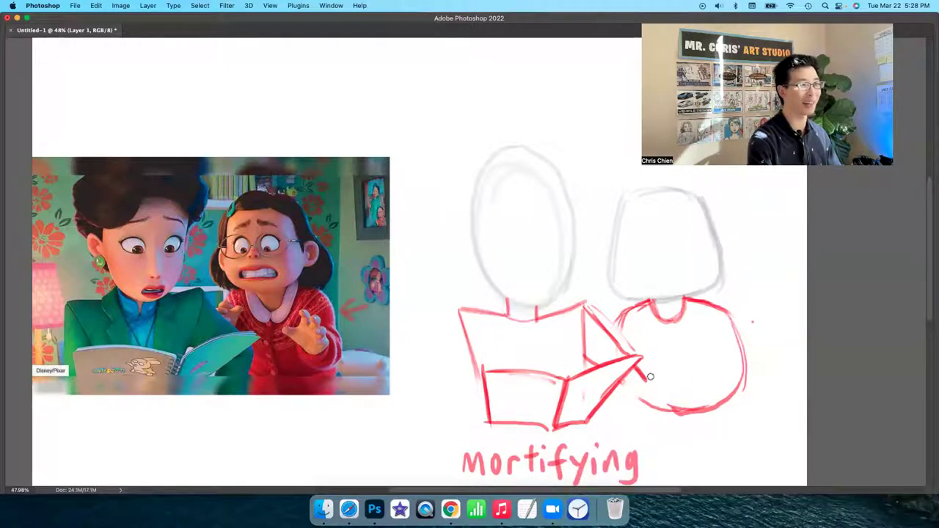
# Sketch the mother's forearm below the book's raised corner and her other arm along the outer side of the torso
pyautogui.moveTo(636, 423)
pyautogui.mouseDown()
pyautogui.moveTo(647, 383)
pyautogui.moveTo(636, 431)
pyautogui.moveTo(618, 393)
pyautogui.mouseUp()
pyautogui.moveTo(458, 312); pyautogui.dragTo(447, 395)
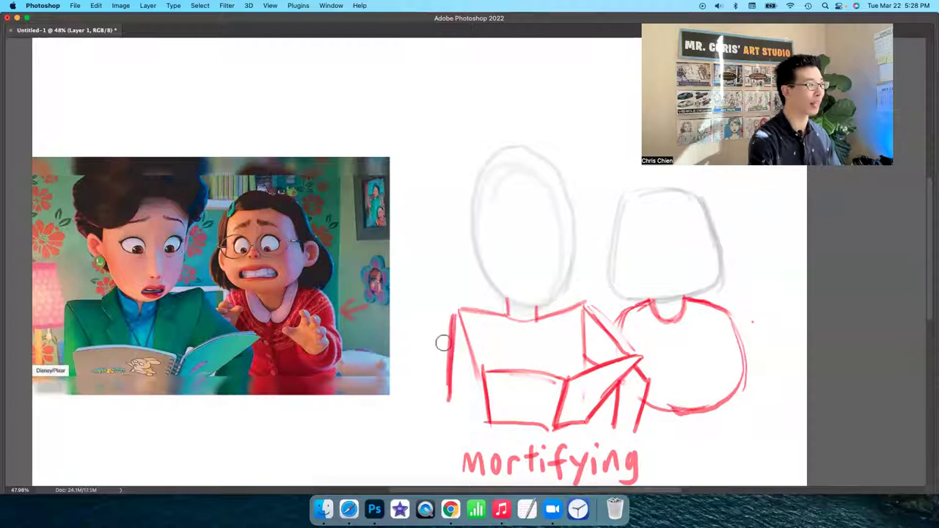
pyautogui.moveTo(443, 338); pyautogui.dragTo(452, 390)
pyautogui.press('b')
pyautogui.moveTo(450, 316)
pyautogui.mouseDown()
pyautogui.moveTo(452, 407)
pyautogui.moveTo(470, 427)
pyautogui.mouseUp()
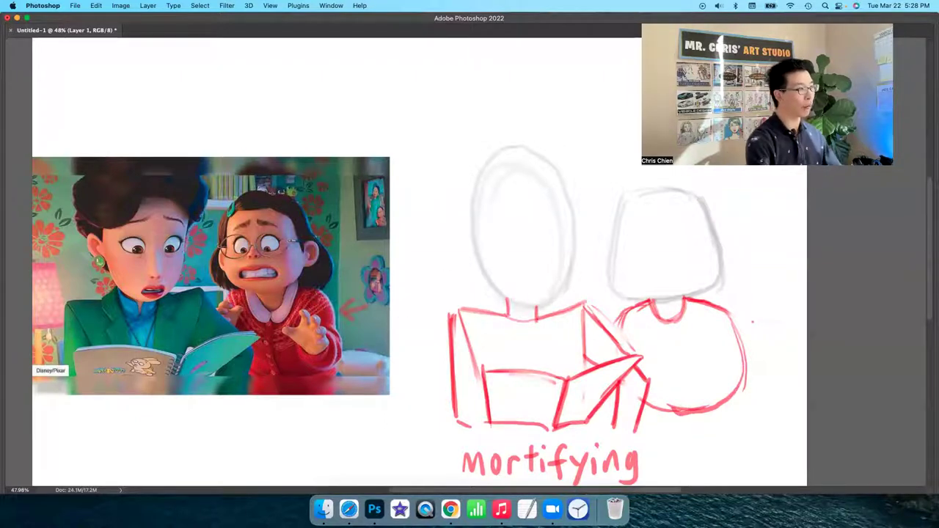
pyautogui.moveTo(327, 288)
pyautogui.mouseDown()
pyautogui.moveTo(304, 365)
pyautogui.moveTo(316, 294)
pyautogui.mouseUp()
pyautogui.press('super+z')
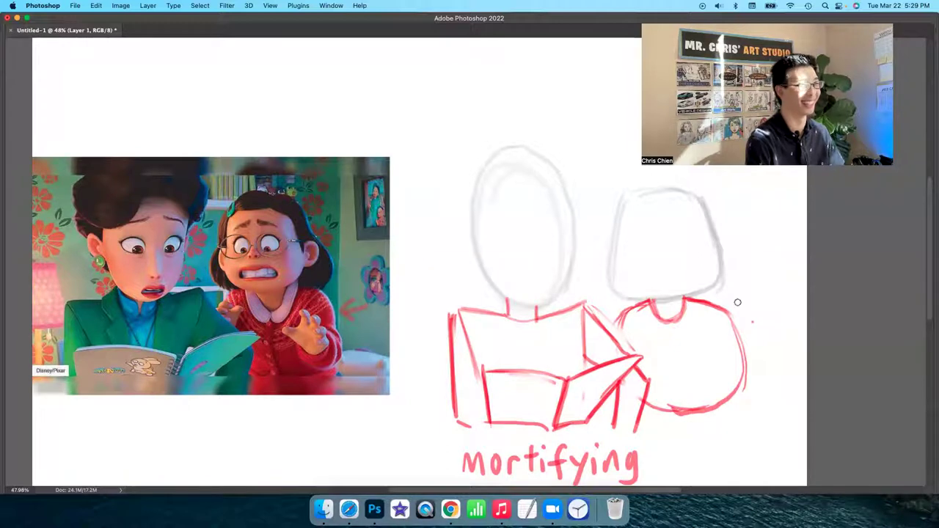
# Sketch the palm of the girl's raised hand as a small red diamond near the outer edge of her body
pyautogui.press('e')
pyautogui.press('[')
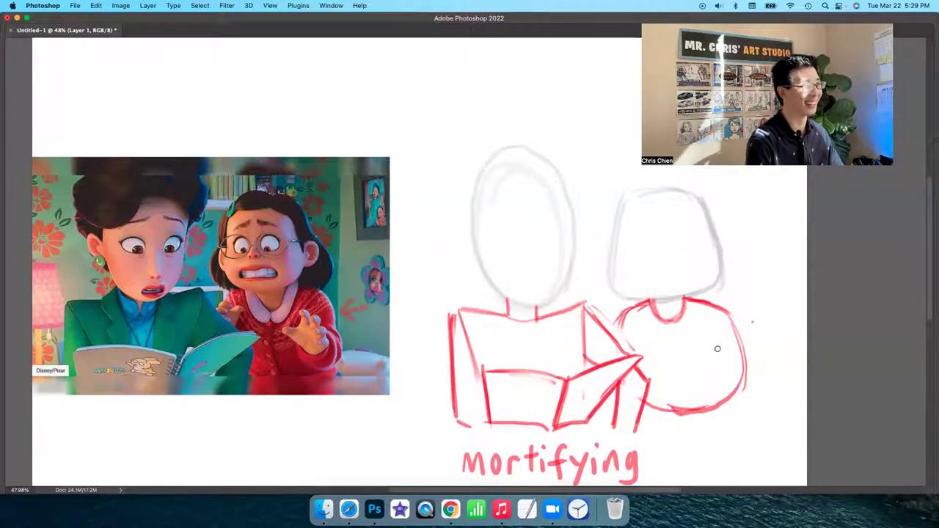
pyautogui.moveTo(705, 367)
pyautogui.mouseDown()
pyautogui.moveTo(707, 342)
pyautogui.moveTo(706, 365)
pyautogui.moveTo(719, 375)
pyautogui.mouseUp()
pyautogui.moveTo(710, 338); pyautogui.dragTo(734, 354)
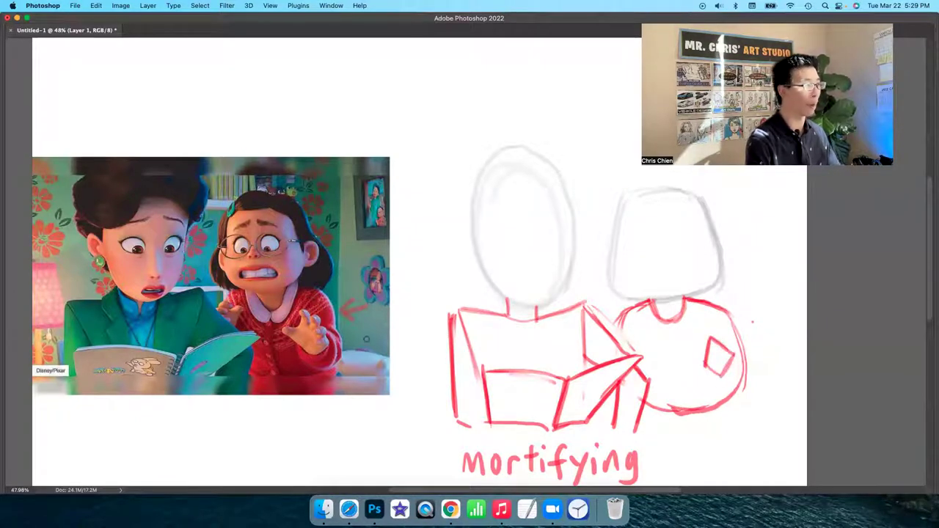
pyautogui.moveTo(302, 320); pyautogui.dragTo(302, 349)
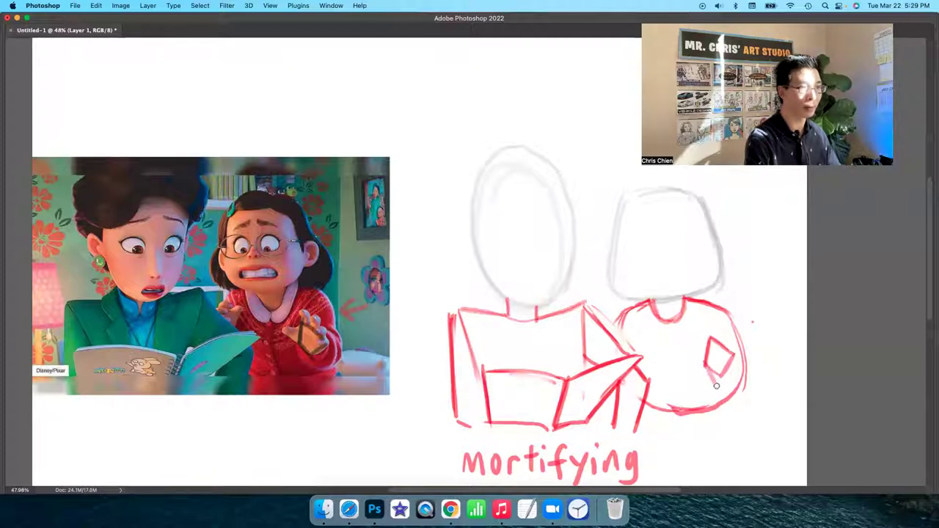
pyautogui.moveTo(723, 399); pyautogui.dragTo(757, 418)
pyautogui.moveTo(728, 367)
pyautogui.mouseDown()
pyautogui.moveTo(758, 393)
pyautogui.moveTo(752, 418)
pyautogui.mouseUp()
pyautogui.moveTo(730, 313); pyautogui.dragTo(753, 377)
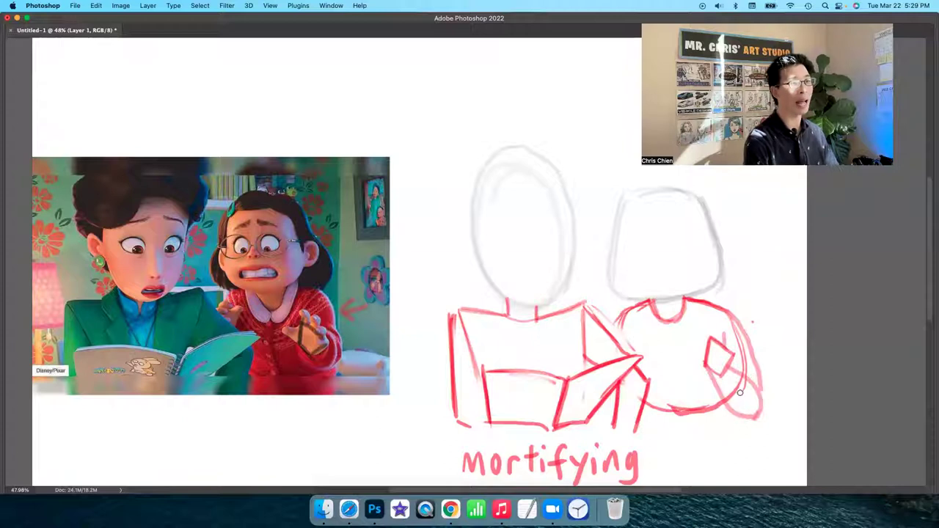
pyautogui.moveTo(746, 296); pyautogui.dragTo(766, 316)
pyautogui.moveTo(766, 297)
pyautogui.mouseDown()
pyautogui.moveTo(734, 342)
pyautogui.moveTo(753, 409)
pyautogui.mouseUp()
pyautogui.press('super+z')
pyautogui.press('super+z')
pyautogui.moveTo(721, 371); pyautogui.dragTo(752, 408)
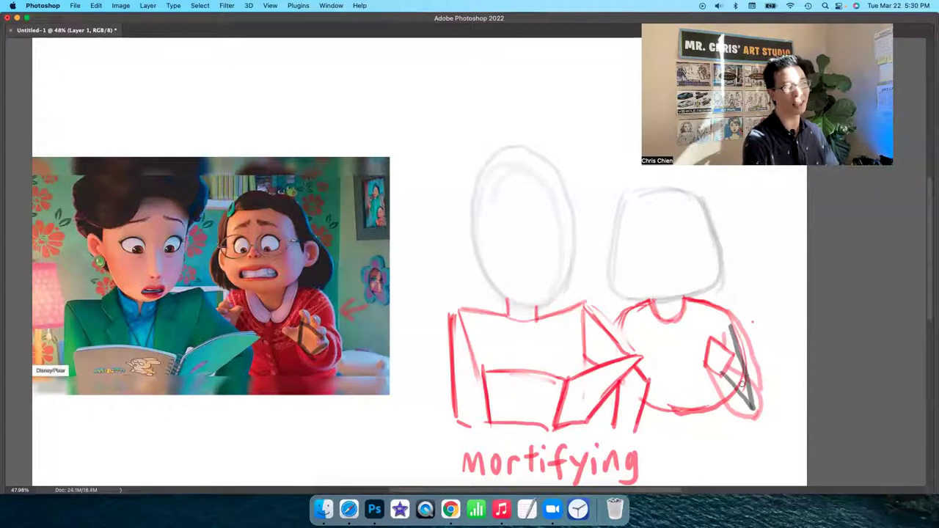
pyautogui.press('super+z')
pyautogui.press('super+z')
pyautogui.press('super+z')
pyautogui.press('super+z')
pyautogui.press('super+z')
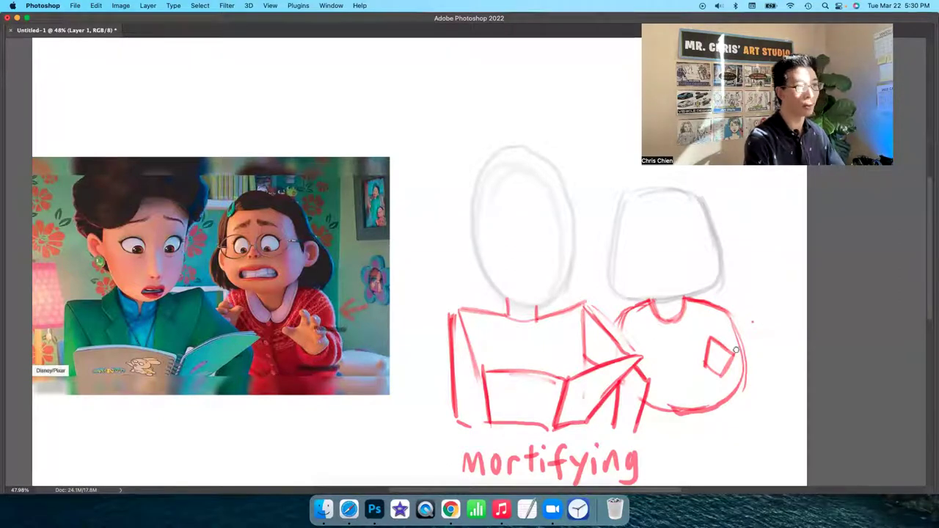
# Sketch the girl's bent arm in dark grey, with one oval behind the diamond palm and another running down from the shoulder
pyautogui.moveTo(725, 350)
pyautogui.mouseDown()
pyautogui.moveTo(754, 361)
pyautogui.moveTo(746, 383)
pyautogui.moveTo(713, 376)
pyautogui.moveTo(718, 383)
pyautogui.moveTo(740, 383)
pyautogui.moveTo(752, 360)
pyautogui.moveTo(730, 349)
pyautogui.moveTo(754, 363)
pyautogui.moveTo(749, 382)
pyautogui.moveTo(712, 377)
pyautogui.mouseUp()
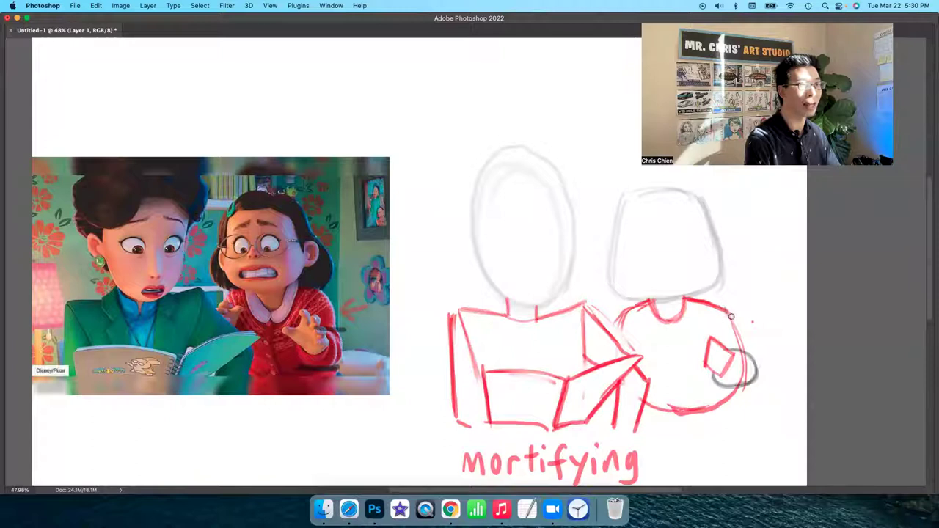
pyautogui.moveTo(720, 309)
pyautogui.mouseDown()
pyautogui.moveTo(714, 339)
pyautogui.moveTo(713, 310)
pyautogui.moveTo(733, 318)
pyautogui.moveTo(752, 365)
pyautogui.mouseUp()
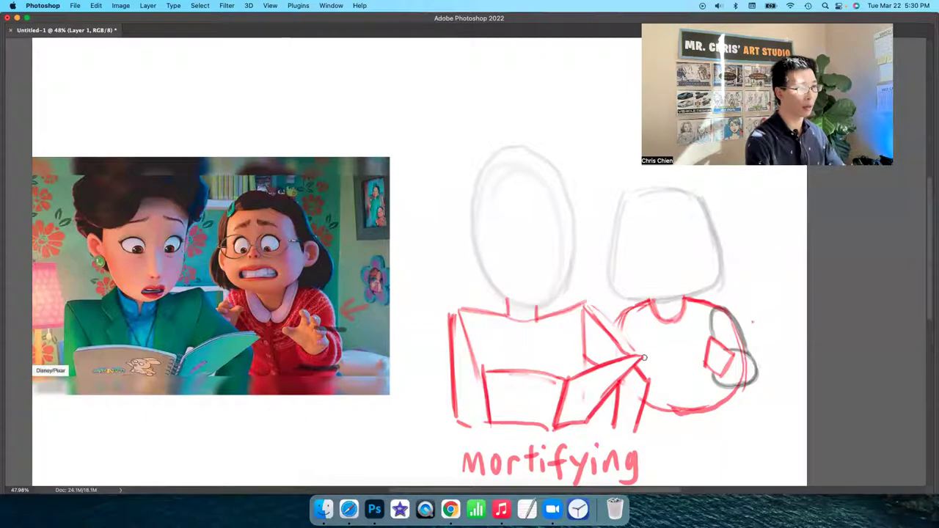
# Erase the girl's body outline beside the book and sketch her other hand there as a small dark grey box
pyautogui.press('e')
pyautogui.press('[')
pyautogui.press('[')
pyautogui.press('[')
pyautogui.press('[')
pyautogui.press('[')
pyautogui.moveTo(620, 325)
pyautogui.mouseDown()
pyautogui.moveTo(632, 342)
pyautogui.moveTo(619, 326)
pyautogui.moveTo(639, 336)
pyautogui.moveTo(629, 367)
pyautogui.mouseUp()
pyautogui.press('b')
# Erase the handwritten word "mortifying" below the book
pyautogui.moveTo(826, 361)
pyautogui.mouseDown()
pyautogui.moveTo(798, 364)
pyautogui.moveTo(792, 379)
pyautogui.mouseUp()
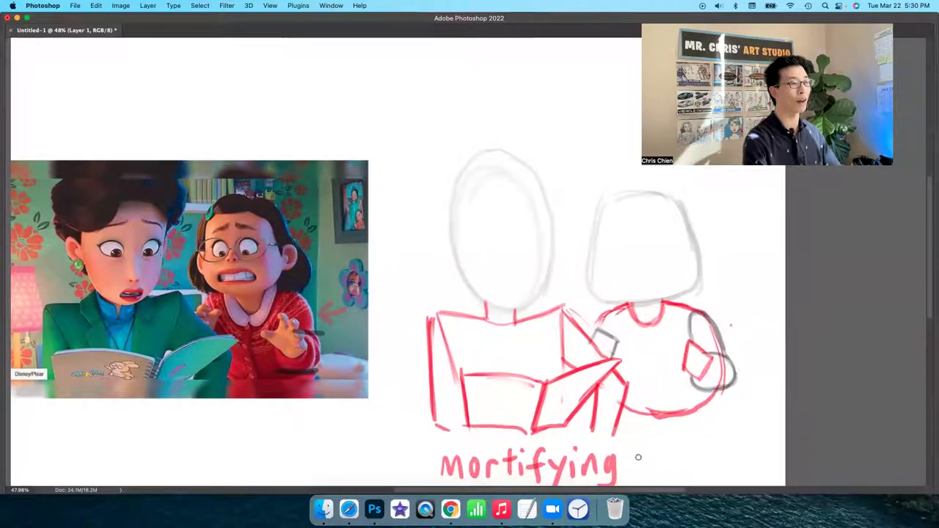
pyautogui.press('e')
pyautogui.moveTo(617, 469)
pyautogui.mouseDown()
pyautogui.moveTo(560, 484)
pyautogui.moveTo(466, 480)
pyautogui.moveTo(463, 472)
pyautogui.moveTo(610, 465)
pyautogui.mouseUp()
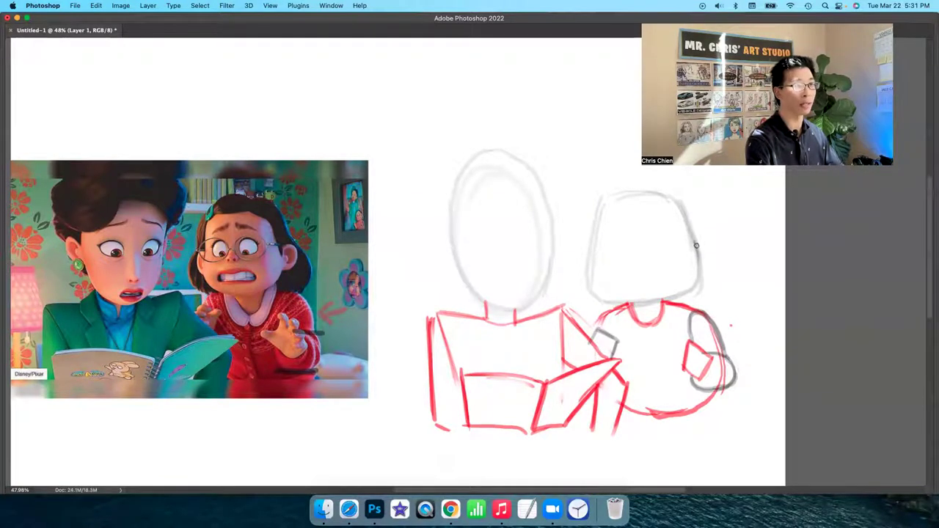
# Sketch the girl's two ears in grey on either side of her head at about mid-height
pyautogui.moveTo(694, 239); pyautogui.dragTo(700, 286)
pyautogui.moveTo(695, 243)
pyautogui.mouseDown()
pyautogui.moveTo(715, 258)
pyautogui.moveTo(702, 268)
pyautogui.moveTo(708, 235)
pyautogui.moveTo(706, 268)
pyautogui.mouseUp()
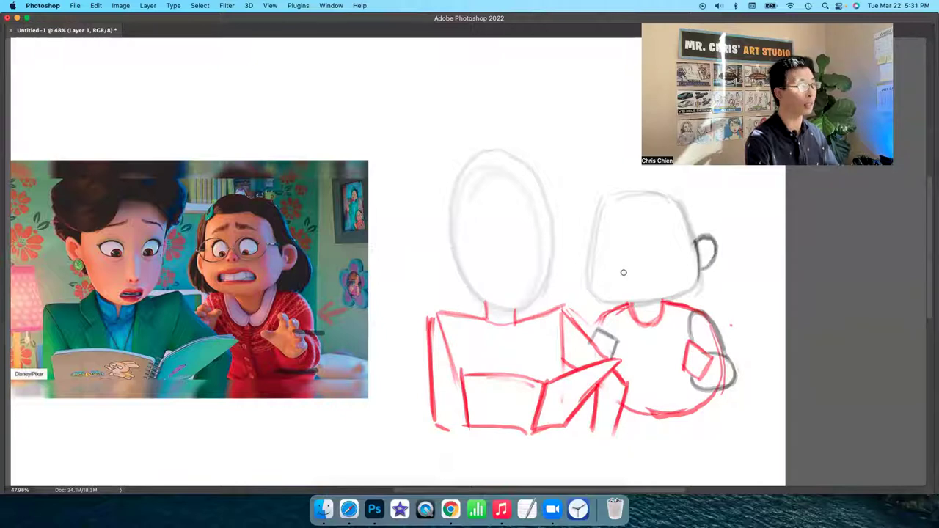
pyautogui.moveTo(588, 246); pyautogui.dragTo(587, 277)
# Darken the girl's cheek and jaw outline in grey and cross her face with a horizontal eye line and a vertical centre line
pyautogui.moveTo(597, 225)
pyautogui.mouseDown()
pyautogui.moveTo(591, 293)
pyautogui.moveTo(603, 301)
pyautogui.mouseUp()
pyautogui.moveTo(590, 258)
pyautogui.mouseDown()
pyautogui.moveTo(599, 301)
pyautogui.moveTo(597, 274)
pyautogui.moveTo(620, 299)
pyautogui.moveTo(591, 272)
pyautogui.moveTo(629, 304)
pyautogui.moveTo(655, 300)
pyautogui.mouseUp()
pyautogui.press('e')
pyautogui.press('[')
pyautogui.press('[')
pyautogui.press('[')
pyautogui.press('b')
pyautogui.press('super+z')
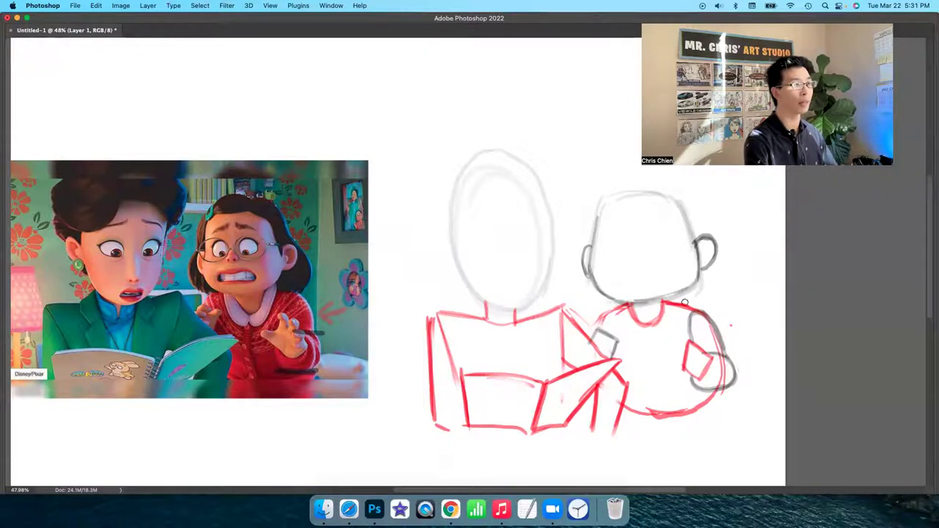
pyautogui.moveTo(602, 244); pyautogui.dragTo(681, 236)
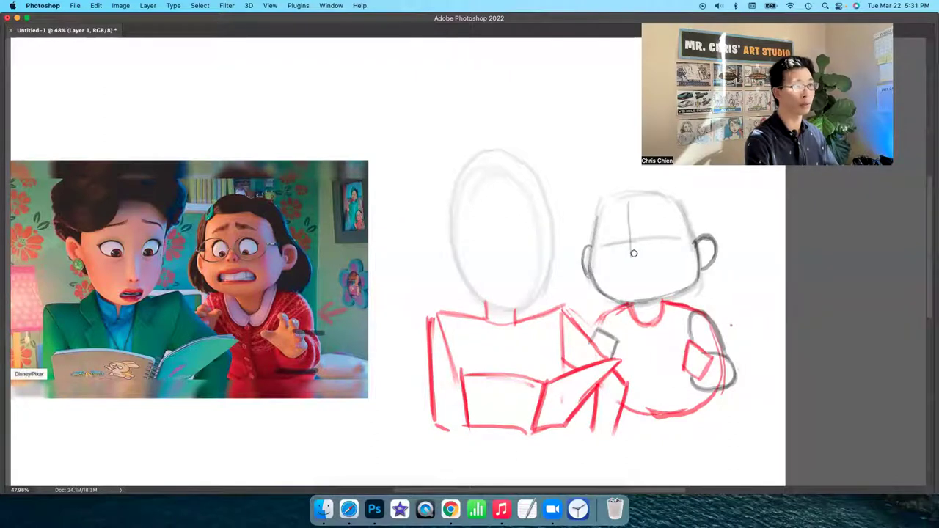
pyautogui.moveTo(628, 204); pyautogui.dragTo(631, 300)
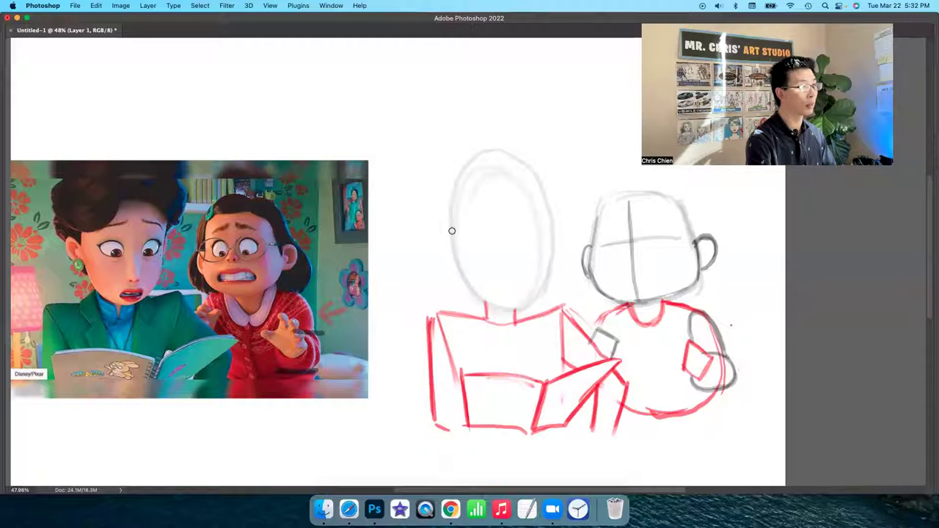
# Sketch the mother's ear in grey on the side of her head away from the girl, and a horizontal eye line across her face
pyautogui.moveTo(448, 225)
pyautogui.mouseDown()
pyautogui.moveTo(441, 246)
pyautogui.moveTo(450, 238)
pyautogui.moveTo(436, 226)
pyautogui.moveTo(439, 252)
pyautogui.moveTo(542, 236)
pyautogui.mouseUp()
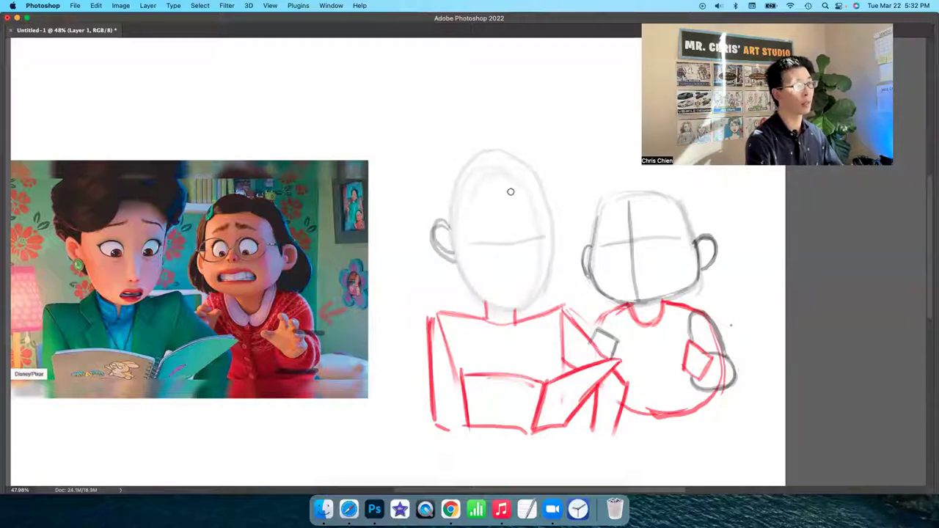
pyautogui.moveTo(511, 192); pyautogui.dragTo(509, 305)
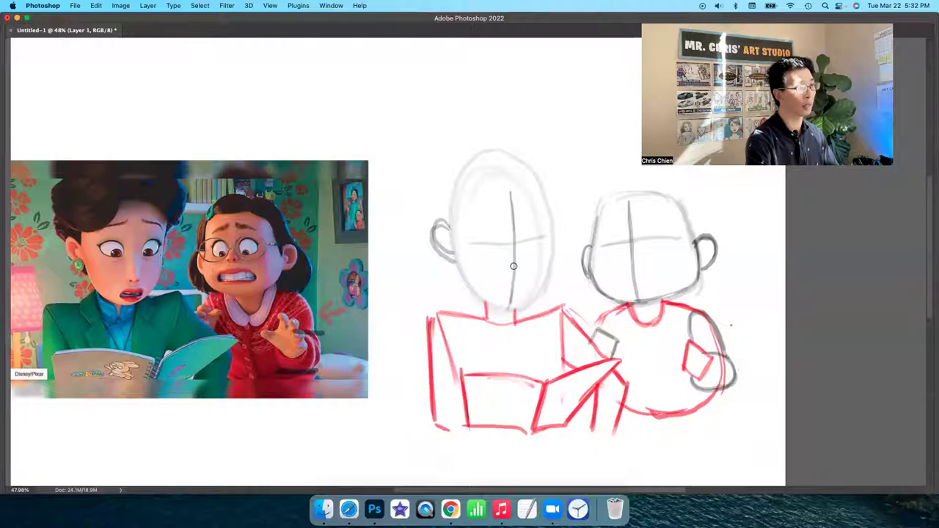
pyautogui.hotkey('ctrl', 'z')
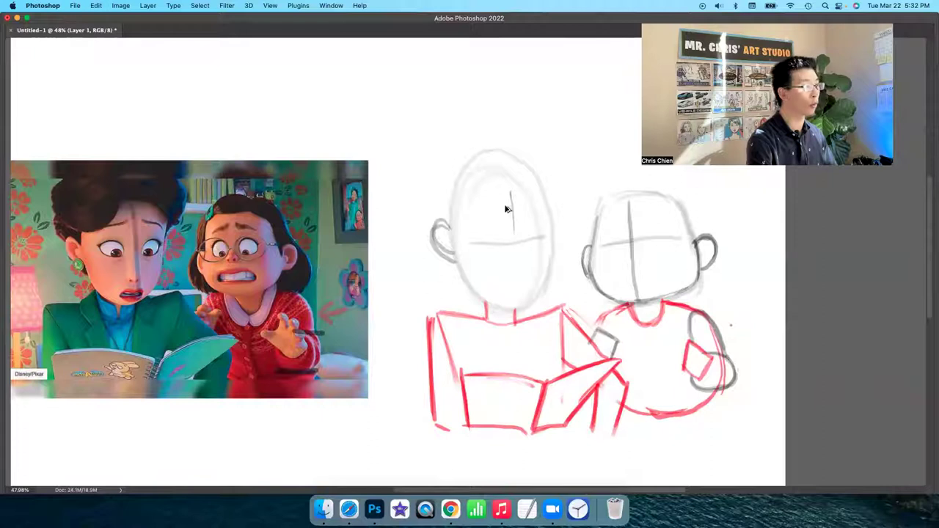
pyautogui.moveTo(511, 192); pyautogui.dragTo(520, 303)
pyautogui.press('super+z')
pyautogui.press('super+z')
# Sketch a curved vertical centre line down the mother's face and darken the grey outline of her cheeks, jaw and chin
pyautogui.moveTo(511, 192); pyautogui.dragTo(523, 291)
pyautogui.moveTo(516, 219); pyautogui.dragTo(522, 291)
pyautogui.moveTo(517, 239)
pyautogui.mouseDown()
pyautogui.moveTo(518, 309)
pyautogui.moveTo(488, 304)
pyautogui.moveTo(517, 309)
pyautogui.mouseUp()
pyautogui.moveTo(482, 305); pyautogui.dragTo(531, 306)
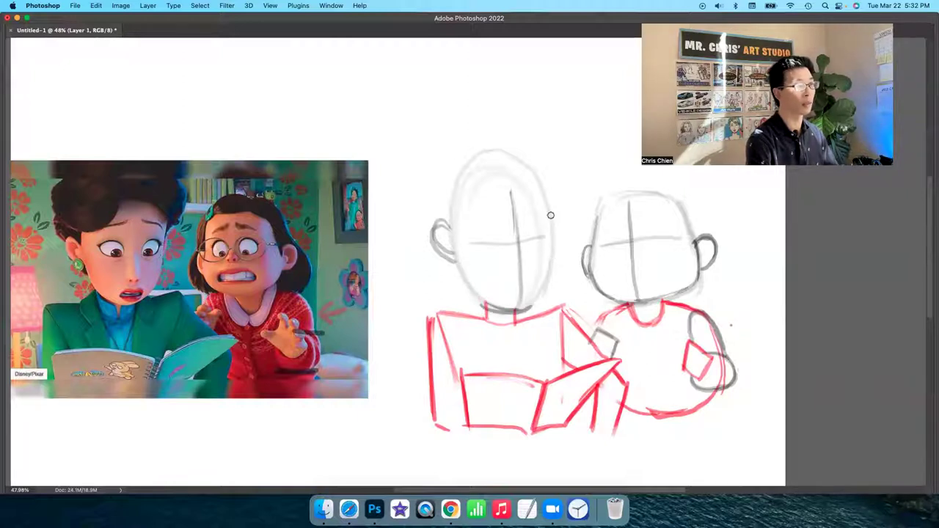
pyautogui.moveTo(550, 206)
pyautogui.mouseDown()
pyautogui.moveTo(551, 257)
pyautogui.moveTo(549, 249)
pyautogui.moveTo(528, 307)
pyautogui.mouseUp()
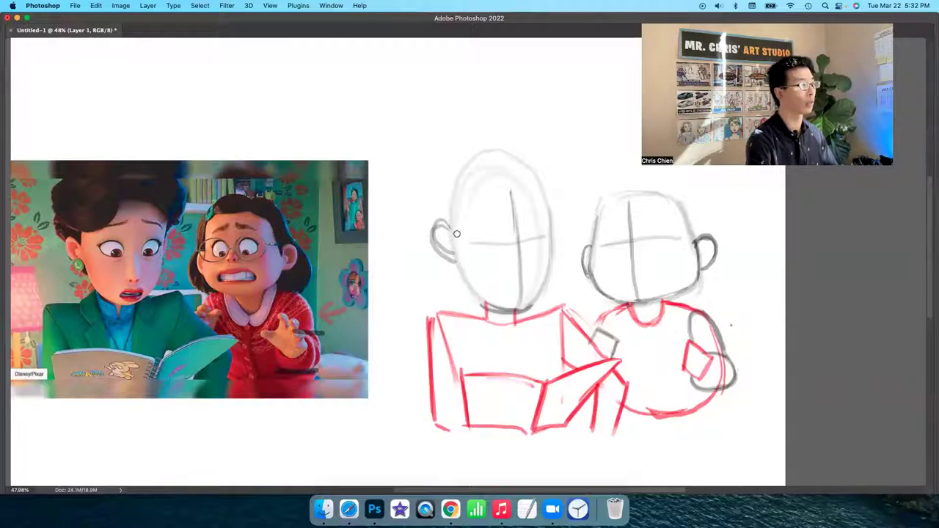
pyautogui.moveTo(457, 221); pyautogui.dragTo(465, 282)
pyautogui.moveTo(454, 243); pyautogui.dragTo(484, 309)
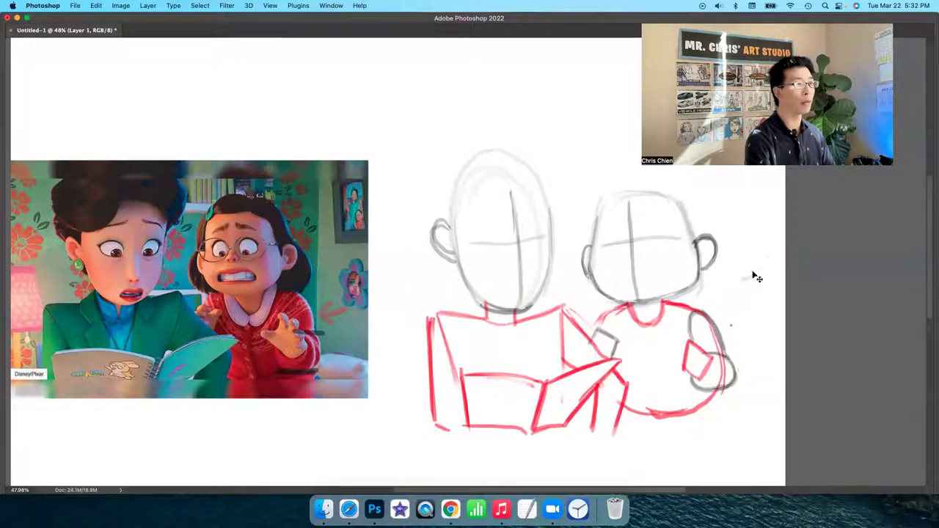
# Outline the girl's hair on the photo as a red trapezoid, repeat that shape above the photo, and circle the mother's hair with a red oval
pyautogui.moveTo(746, 275); pyautogui.dragTo(736, 288)
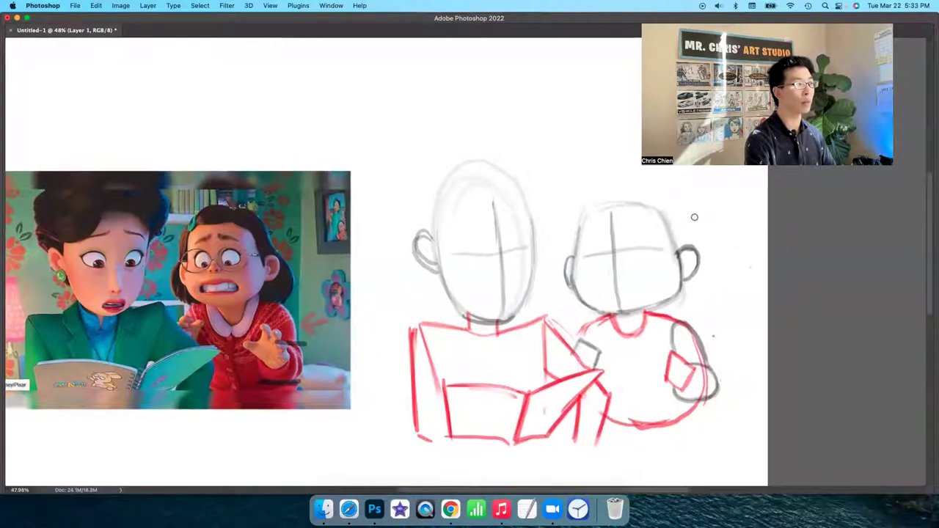
pyautogui.press('Tab')
pyautogui.press('Tab')
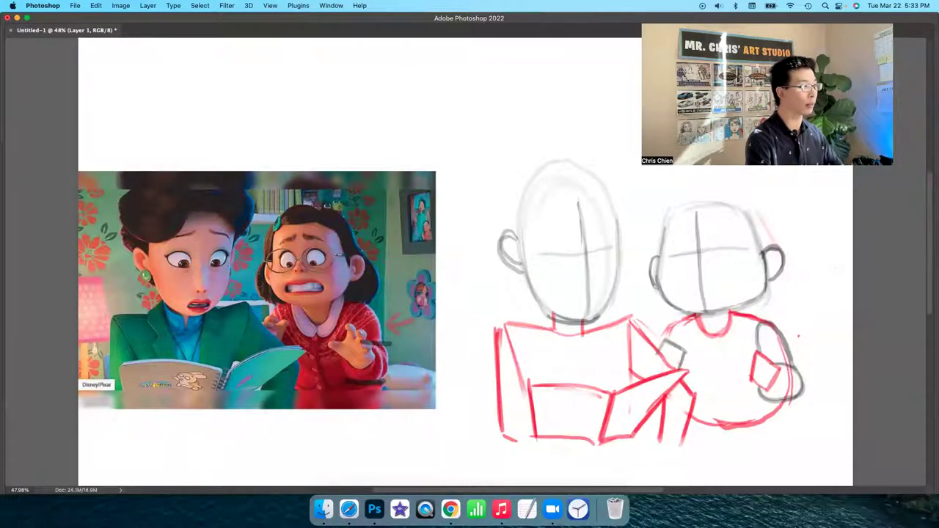
pyautogui.moveTo(253, 300)
pyautogui.mouseDown()
pyautogui.moveTo(257, 255)
pyautogui.moveTo(274, 213)
pyautogui.moveTo(320, 205)
pyautogui.moveTo(340, 208)
pyautogui.moveTo(386, 300)
pyautogui.mouseUp()
pyautogui.moveTo(261, 298)
pyautogui.mouseDown()
pyautogui.moveTo(354, 302)
pyautogui.moveTo(383, 294)
pyautogui.mouseUp()
pyautogui.moveTo(279, 155)
pyautogui.mouseDown()
pyautogui.moveTo(297, 94)
pyautogui.moveTo(311, 83)
pyautogui.moveTo(362, 83)
pyautogui.moveTo(398, 130)
pyautogui.moveTo(355, 152)
pyautogui.moveTo(402, 146)
pyautogui.mouseUp()
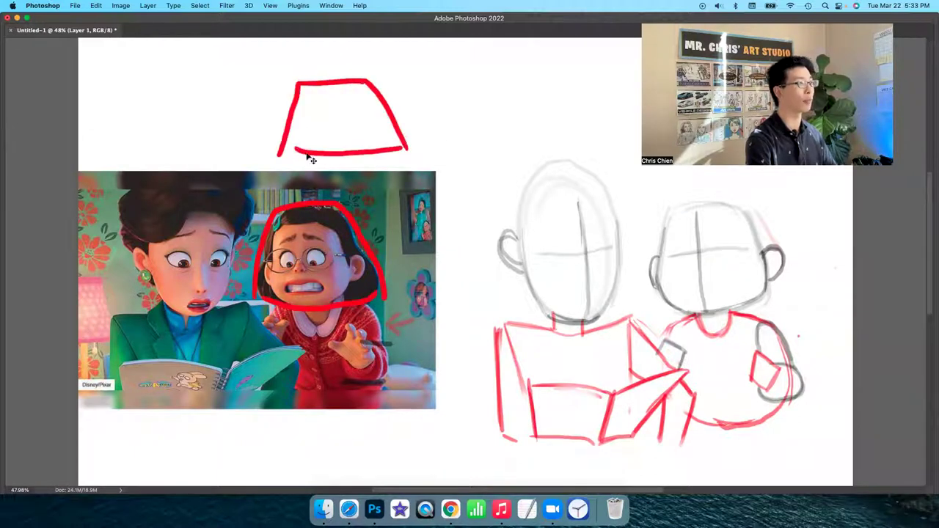
pyautogui.press('super+z')
pyautogui.moveTo(279, 156); pyautogui.dragTo(408, 149)
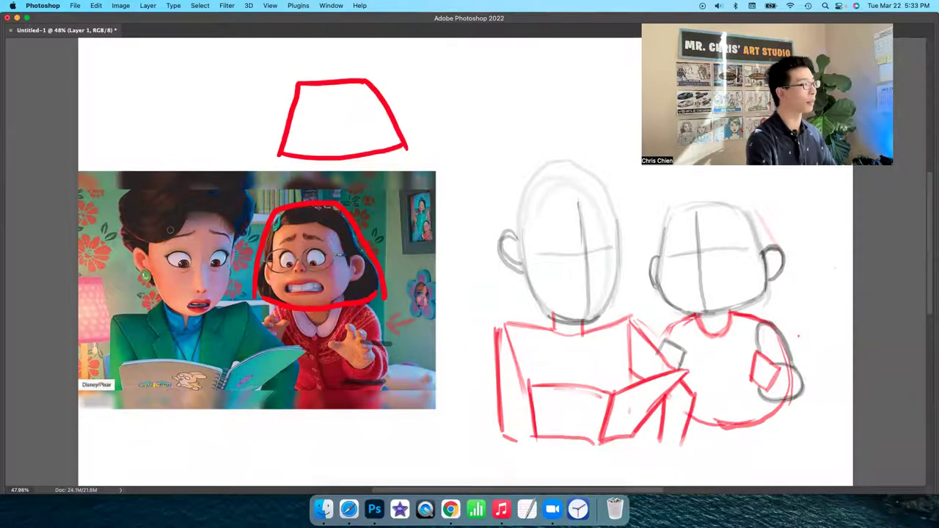
pyautogui.moveTo(120, 234)
pyautogui.mouseDown()
pyautogui.moveTo(150, 257)
pyautogui.moveTo(242, 220)
pyautogui.moveTo(226, 169)
pyautogui.moveTo(140, 169)
pyautogui.moveTo(116, 223)
pyautogui.moveTo(165, 251)
pyautogui.mouseUp()
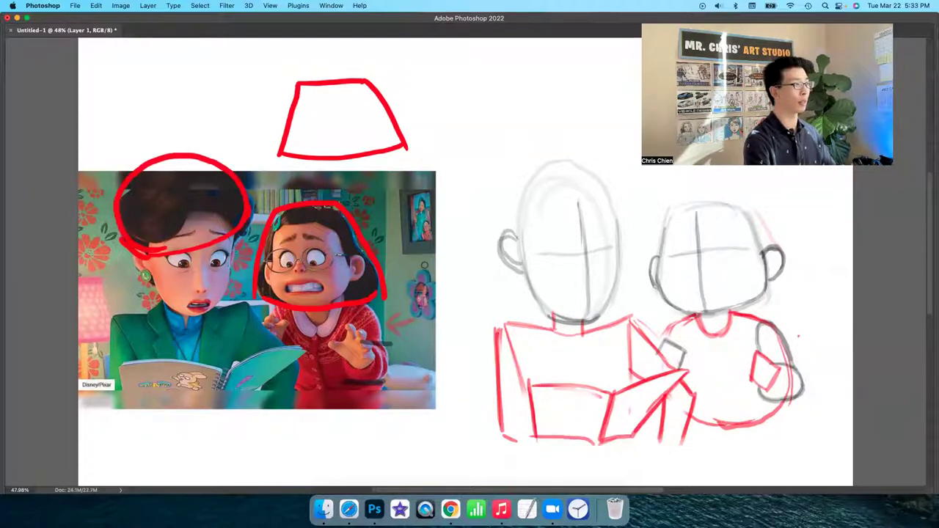
# Sketch the girl's hair mass in light red as a trapezoid around her head, widening down to jaw level
pyautogui.click(462, 253)
pyautogui.moveTo(677, 260); pyautogui.dragTo(645, 268)
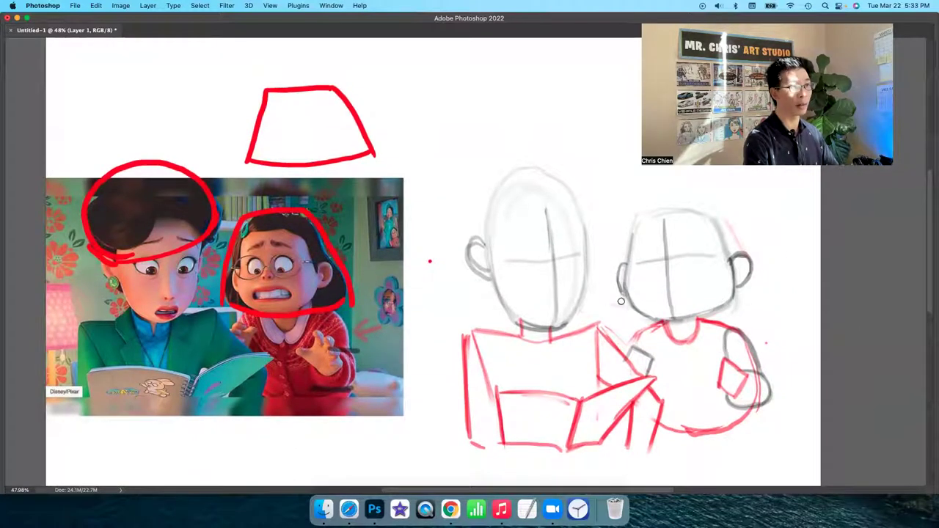
pyautogui.moveTo(604, 301); pyautogui.dragTo(632, 307)
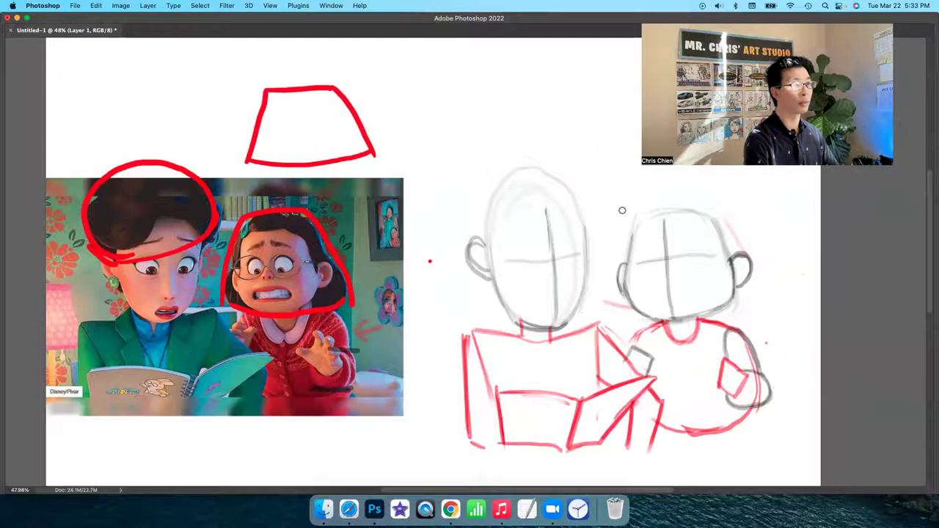
pyautogui.moveTo(623, 212); pyautogui.dragTo(600, 301)
pyautogui.moveTo(618, 233)
pyautogui.mouseDown()
pyautogui.moveTo(642, 198)
pyautogui.moveTo(704, 191)
pyautogui.moveTo(763, 260)
pyautogui.moveTo(769, 293)
pyautogui.mouseUp()
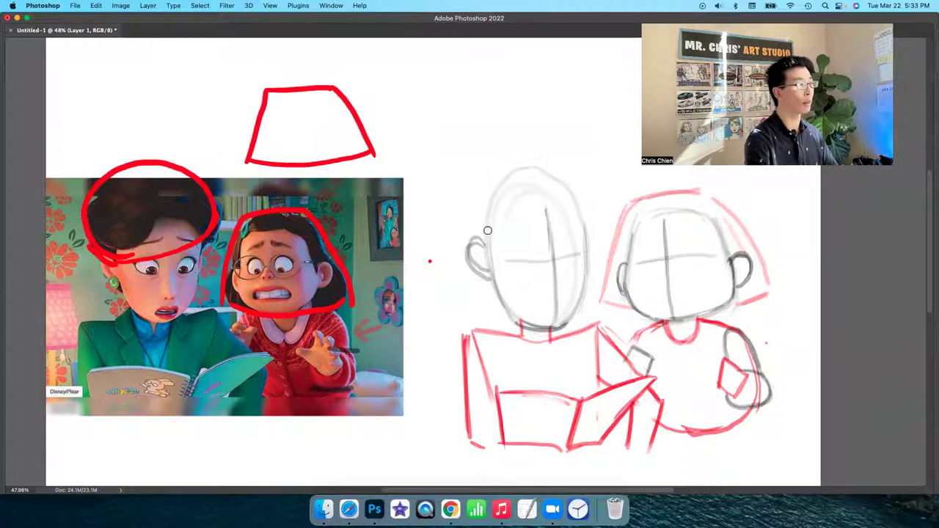
# Sketch the mother's hair mass as a wide light red oval over the top of her head
pyautogui.moveTo(473, 238)
pyautogui.mouseDown()
pyautogui.moveTo(566, 227)
pyautogui.moveTo(593, 200)
pyautogui.moveTo(587, 218)
pyautogui.moveTo(595, 173)
pyautogui.mouseUp()
pyautogui.moveTo(490, 165)
pyautogui.mouseDown()
pyautogui.moveTo(464, 190)
pyautogui.moveTo(473, 222)
pyautogui.moveTo(470, 176)
pyautogui.moveTo(507, 151)
pyautogui.moveTo(567, 152)
pyautogui.moveTo(588, 171)
pyautogui.moveTo(586, 159)
pyautogui.moveTo(596, 195)
pyautogui.mouseUp()
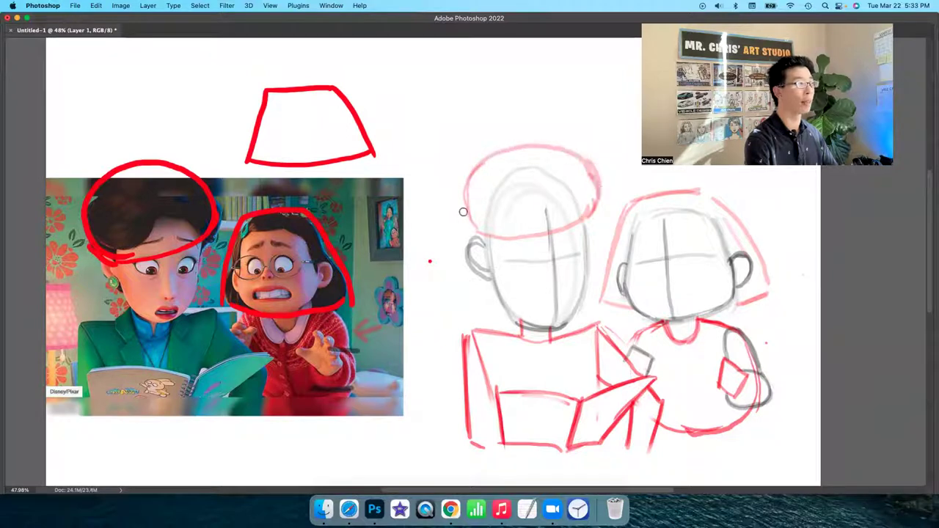
pyautogui.moveTo(466, 199)
pyautogui.mouseDown()
pyautogui.moveTo(472, 223)
pyautogui.moveTo(465, 216)
pyautogui.moveTo(459, 233)
pyautogui.mouseUp()
# Erase the red hair outlines from the photo and the red trapezoid above it
pyautogui.press('e')
pyautogui.moveTo(238, 224)
pyautogui.mouseDown()
pyautogui.moveTo(176, 236)
pyautogui.moveTo(216, 199)
pyautogui.moveTo(345, 151)
pyautogui.moveTo(351, 164)
pyautogui.mouseUp()
pyautogui.press('b')
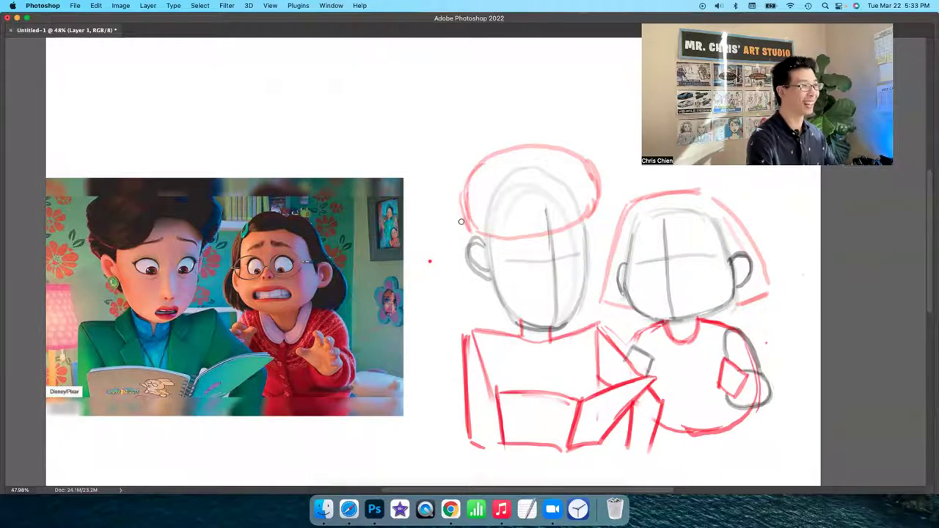
# Sketch a red tuft of hair above the mother's ear and draw her curled fringe, hairline and outer hair contour in dark grey
pyautogui.moveTo(463, 208)
pyautogui.mouseDown()
pyautogui.moveTo(456, 244)
pyautogui.moveTo(452, 231)
pyautogui.moveTo(464, 255)
pyautogui.mouseUp()
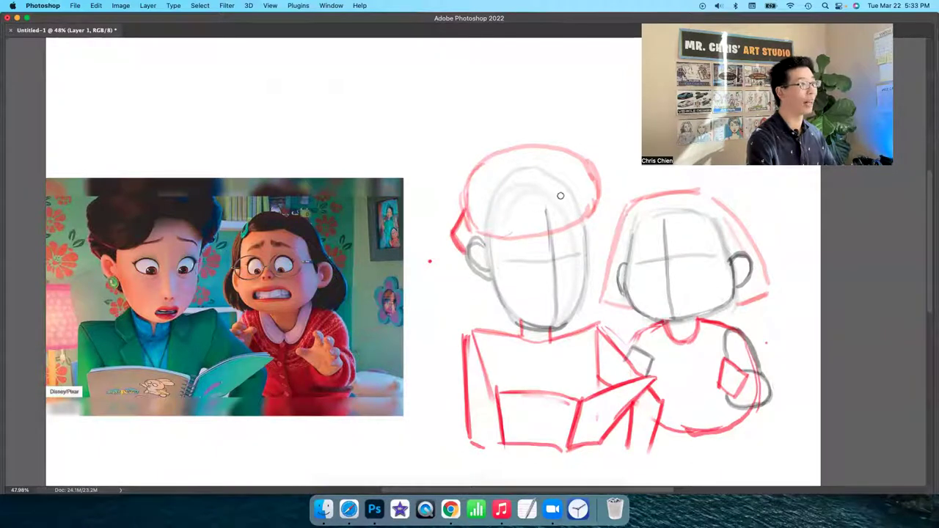
pyautogui.moveTo(564, 194)
pyautogui.mouseDown()
pyautogui.moveTo(541, 183)
pyautogui.moveTo(517, 236)
pyautogui.moveTo(497, 240)
pyautogui.moveTo(477, 228)
pyautogui.moveTo(505, 241)
pyautogui.moveTo(560, 184)
pyautogui.moveTo(559, 203)
pyautogui.moveTo(537, 205)
pyautogui.moveTo(567, 206)
pyautogui.moveTo(590, 227)
pyautogui.mouseUp()
pyautogui.press('super+z')
pyautogui.moveTo(588, 173)
pyautogui.mouseDown()
pyautogui.moveTo(586, 233)
pyautogui.moveTo(593, 217)
pyautogui.moveTo(585, 233)
pyautogui.moveTo(599, 206)
pyautogui.moveTo(587, 168)
pyautogui.mouseUp()
pyautogui.moveTo(457, 208)
pyautogui.mouseDown()
pyautogui.moveTo(481, 230)
pyautogui.moveTo(458, 204)
pyautogui.moveTo(467, 203)
pyautogui.moveTo(457, 204)
pyautogui.moveTo(482, 158)
pyautogui.moveTo(461, 192)
pyautogui.moveTo(516, 149)
pyautogui.moveTo(559, 147)
pyautogui.mouseUp()
pyautogui.moveTo(462, 211)
pyautogui.mouseDown()
pyautogui.moveTo(465, 251)
pyautogui.moveTo(477, 265)
pyautogui.mouseUp()
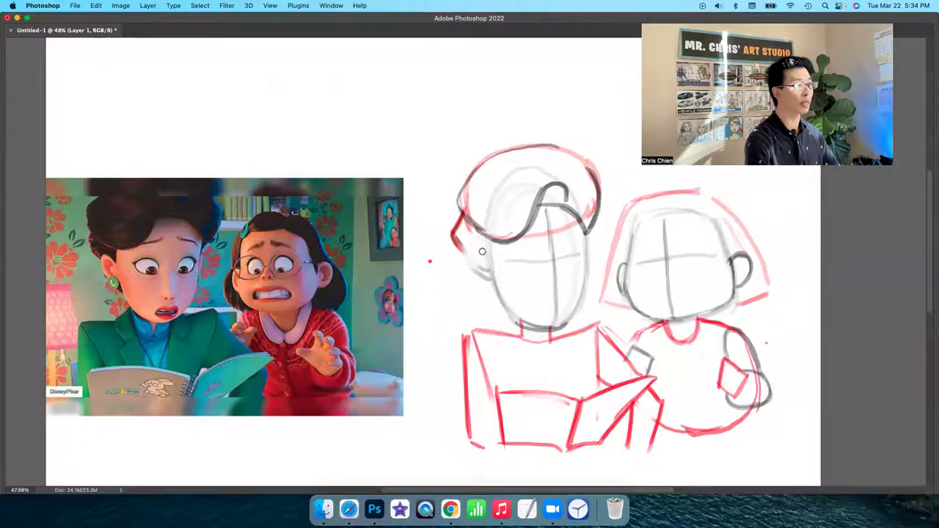
# Redraw the top of the mother's ear in grey and connect the side tuft of hair down to it
pyautogui.moveTo(487, 251)
pyautogui.mouseDown()
pyautogui.moveTo(474, 248)
pyautogui.moveTo(491, 275)
pyautogui.moveTo(471, 261)
pyautogui.moveTo(491, 280)
pyautogui.mouseUp()
pyautogui.press('super+z')
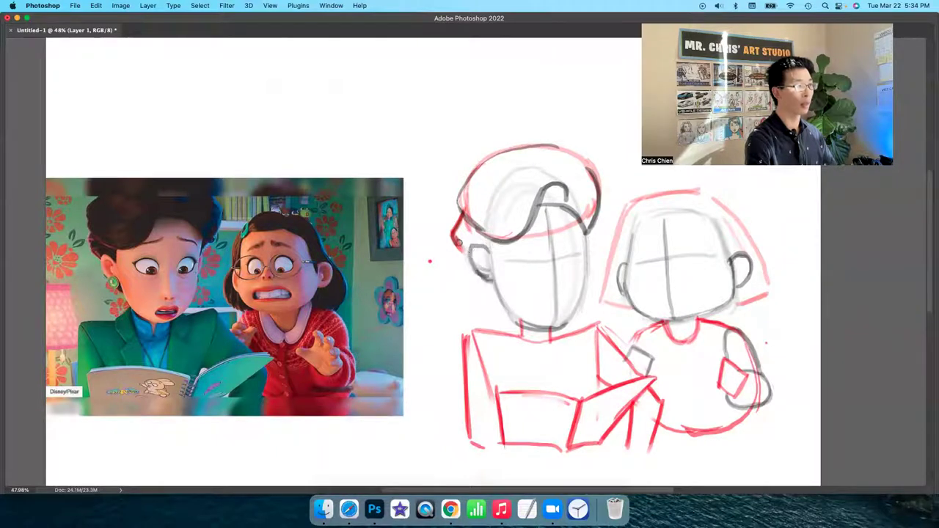
pyautogui.moveTo(459, 246)
pyautogui.mouseDown()
pyautogui.moveTo(487, 249)
pyautogui.moveTo(486, 239)
pyautogui.moveTo(490, 263)
pyautogui.mouseUp()
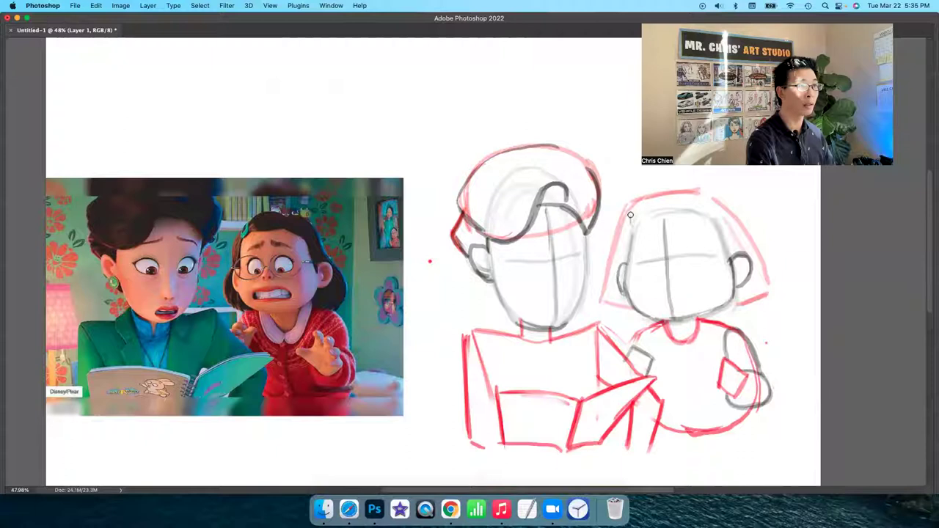
# Sketch a small clip on the girl's hair and mark her parting in red on photo and sketch, with grey arrows pointing away either side
pyautogui.moveTo(631, 207)
pyautogui.mouseDown()
pyautogui.moveTo(632, 223)
pyautogui.moveTo(643, 218)
pyautogui.moveTo(640, 198)
pyautogui.moveTo(638, 213)
pyautogui.mouseUp()
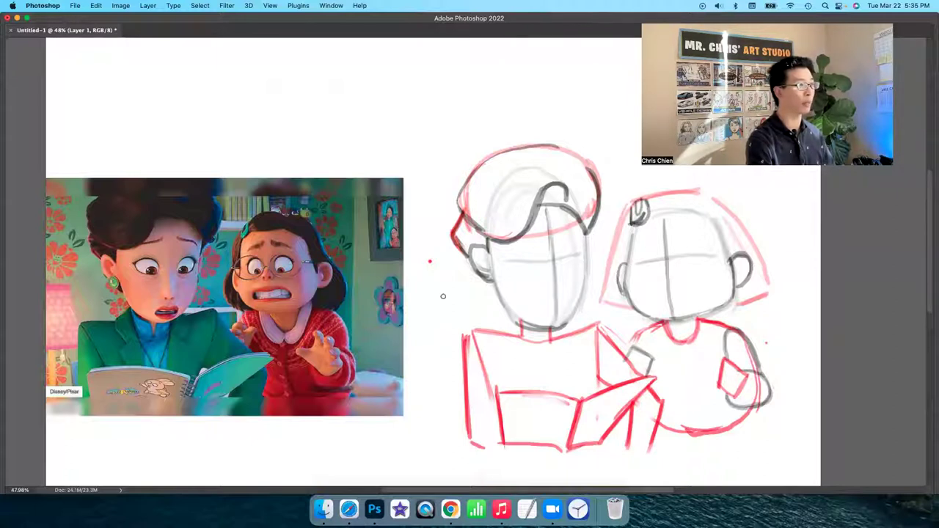
pyautogui.keyDown('alt'); pyautogui.click(593, 393); pyautogui.keyUp('alt')
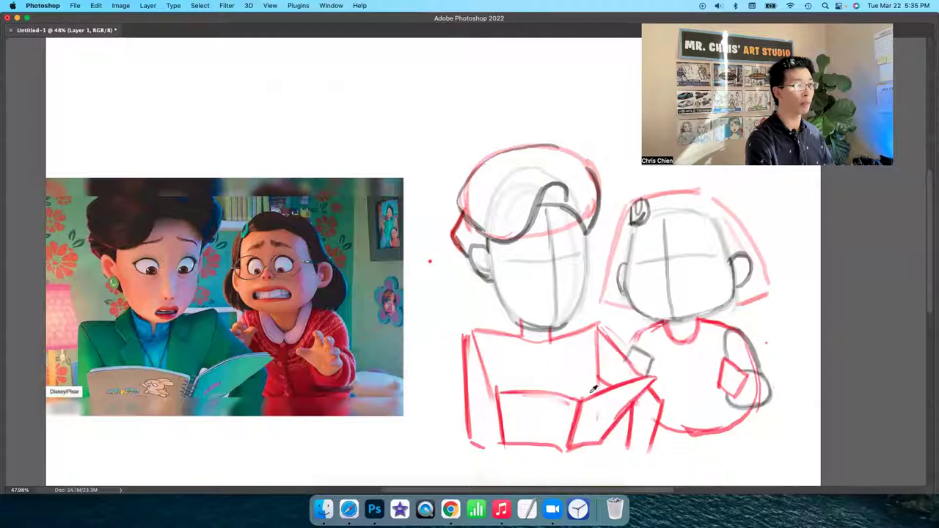
pyautogui.moveTo(287, 204); pyautogui.dragTo(283, 232)
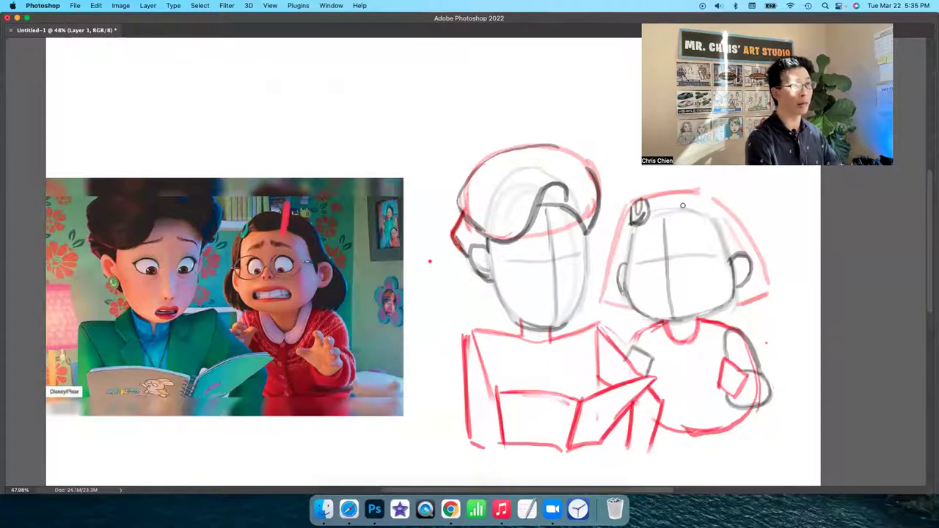
pyautogui.moveTo(683, 197)
pyautogui.mouseDown()
pyautogui.moveTo(683, 217)
pyautogui.moveTo(683, 189)
pyautogui.mouseUp()
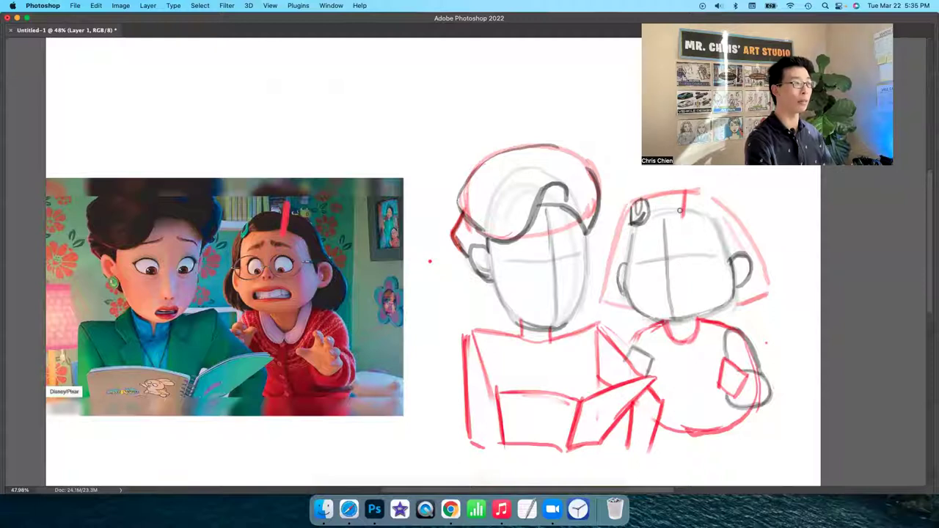
pyautogui.moveTo(704, 184); pyautogui.dragTo(731, 193)
pyautogui.moveTo(669, 182); pyautogui.dragTo(641, 182)
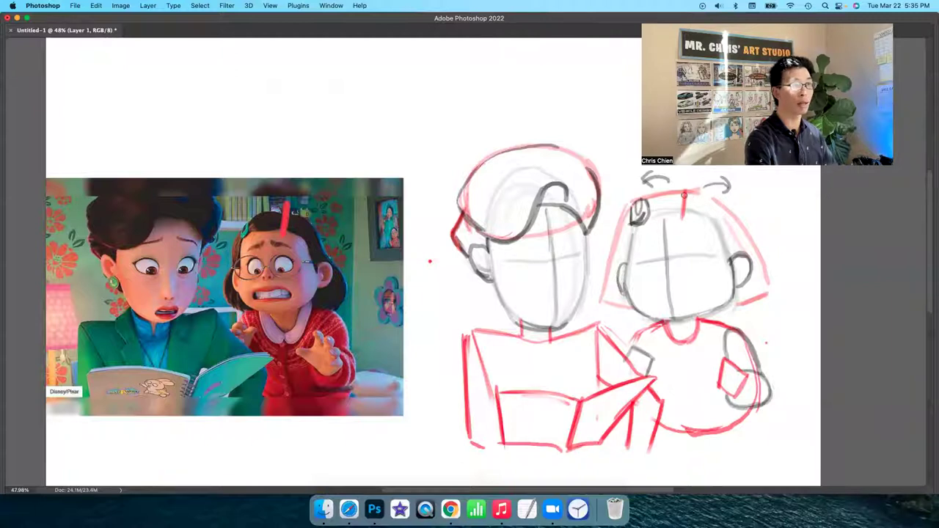
# Draw the girl's hair in dark grey on the side away from the mother, from the parting past the ear to below the jaw, with its inner hairline
pyautogui.moveTo(688, 193)
pyautogui.mouseDown()
pyautogui.moveTo(724, 201)
pyautogui.moveTo(767, 287)
pyautogui.mouseUp()
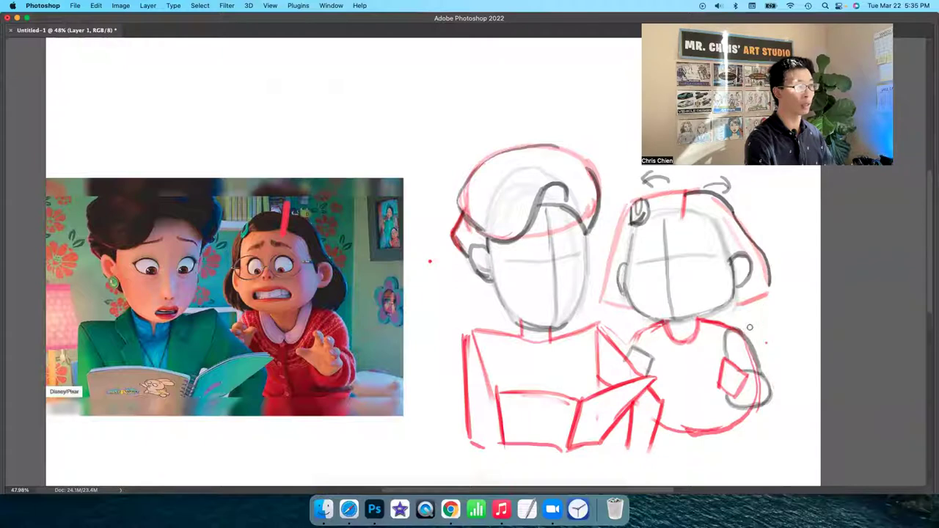
pyautogui.moveTo(767, 289); pyautogui.dragTo(737, 327)
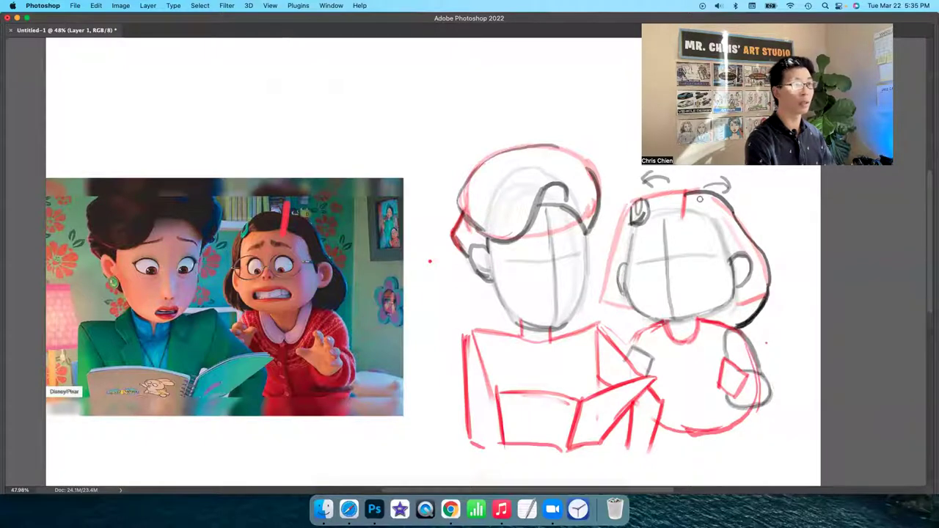
pyautogui.moveTo(686, 211)
pyautogui.mouseDown()
pyautogui.moveTo(711, 221)
pyautogui.moveTo(734, 271)
pyautogui.mouseUp()
pyautogui.moveTo(716, 223); pyautogui.dragTo(733, 270)
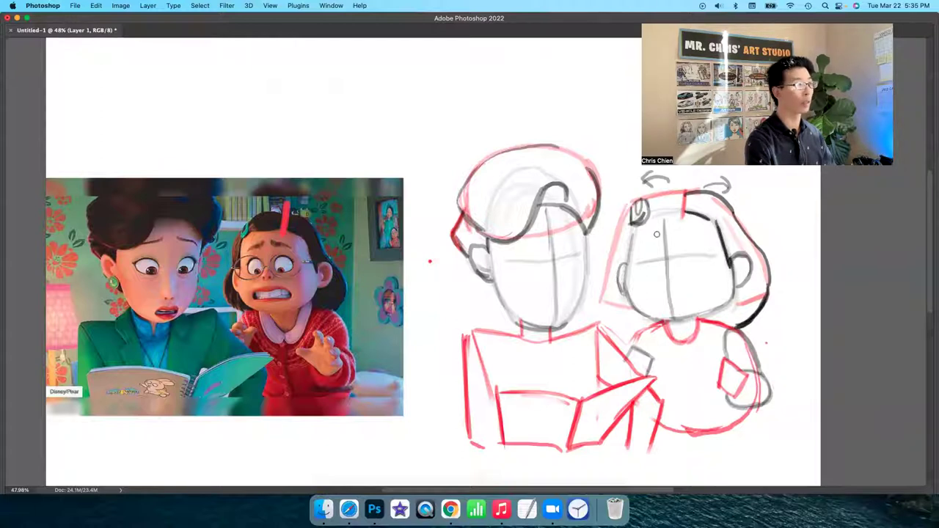
# Draw the girl's hair in dark grey on the side nearer the mother, from the parting past the clip and curving under her jaw
pyautogui.moveTo(651, 214)
pyautogui.mouseDown()
pyautogui.moveTo(684, 209)
pyautogui.moveTo(661, 192)
pyautogui.moveTo(687, 189)
pyautogui.mouseUp()
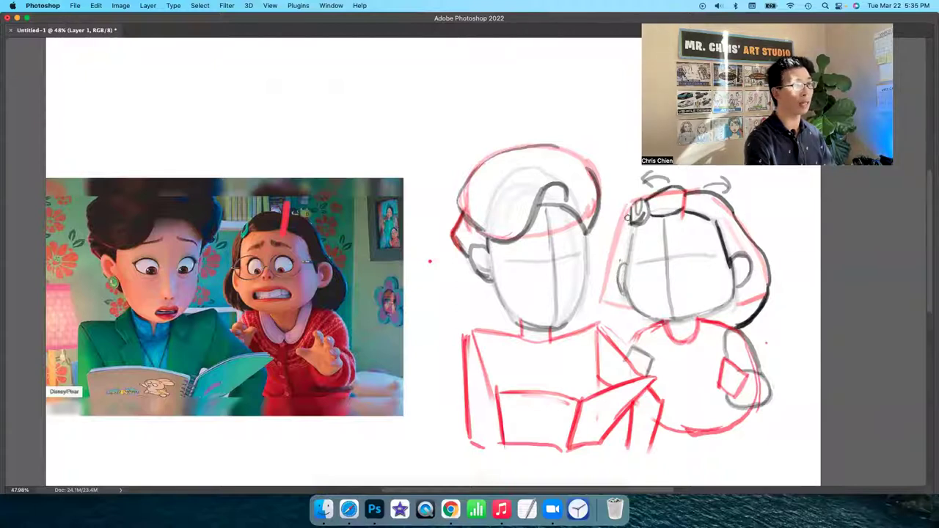
pyautogui.moveTo(635, 208)
pyautogui.mouseDown()
pyautogui.moveTo(616, 233)
pyautogui.moveTo(631, 214)
pyautogui.moveTo(618, 230)
pyautogui.moveTo(617, 258)
pyautogui.mouseUp()
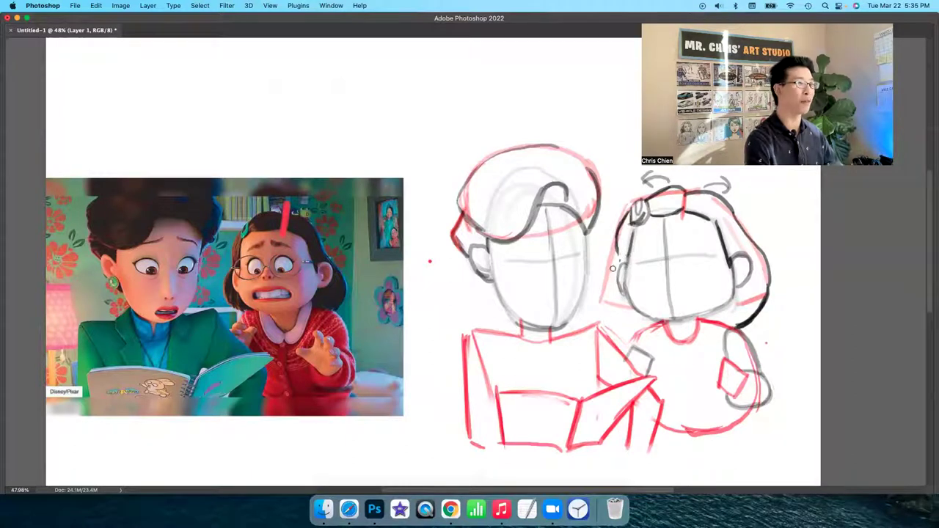
pyautogui.moveTo(618, 248)
pyautogui.mouseDown()
pyautogui.moveTo(612, 313)
pyautogui.moveTo(609, 289)
pyautogui.moveTo(651, 325)
pyautogui.mouseUp()
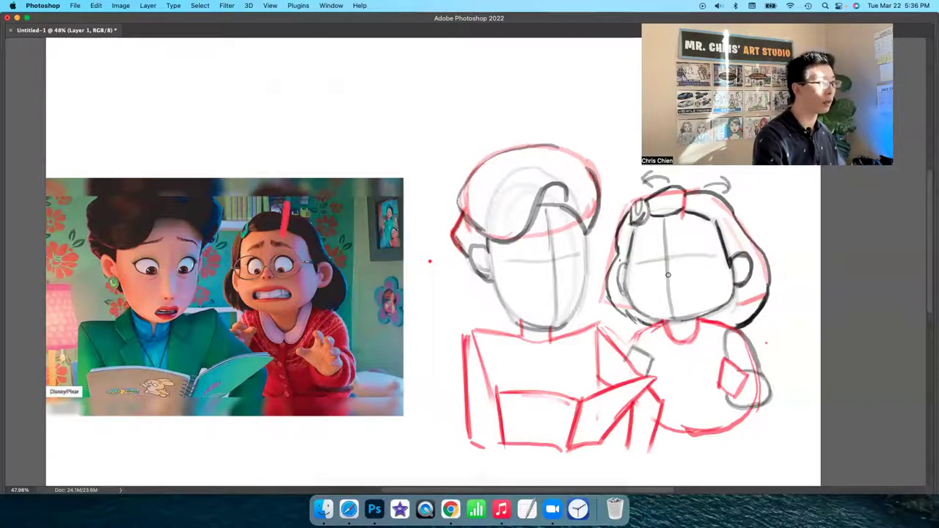
# Show the drawing in two side-by-side windows, the photo in one and the girl's sketched head enlarged in the other
pyautogui.press('F2')
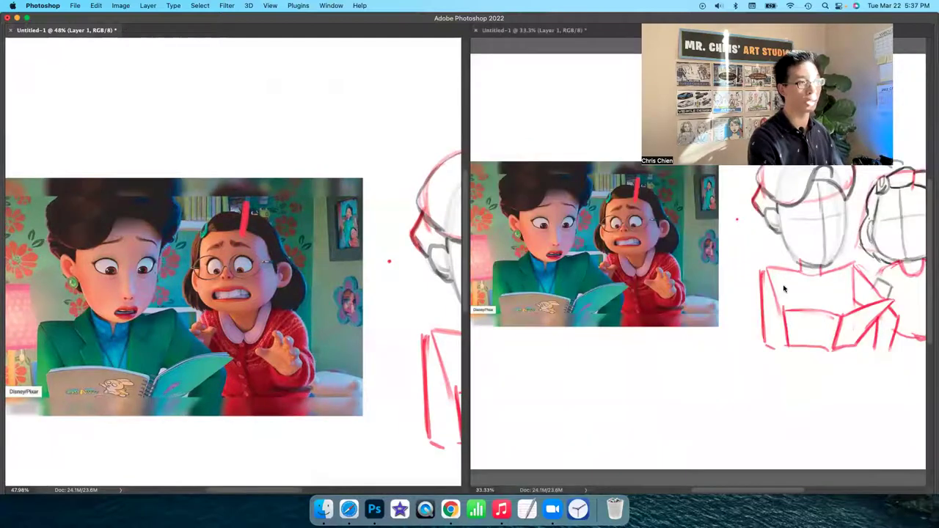
pyautogui.moveTo(861, 314); pyautogui.dragTo(547, 372)
pyautogui.scroll(5, 592, 335)
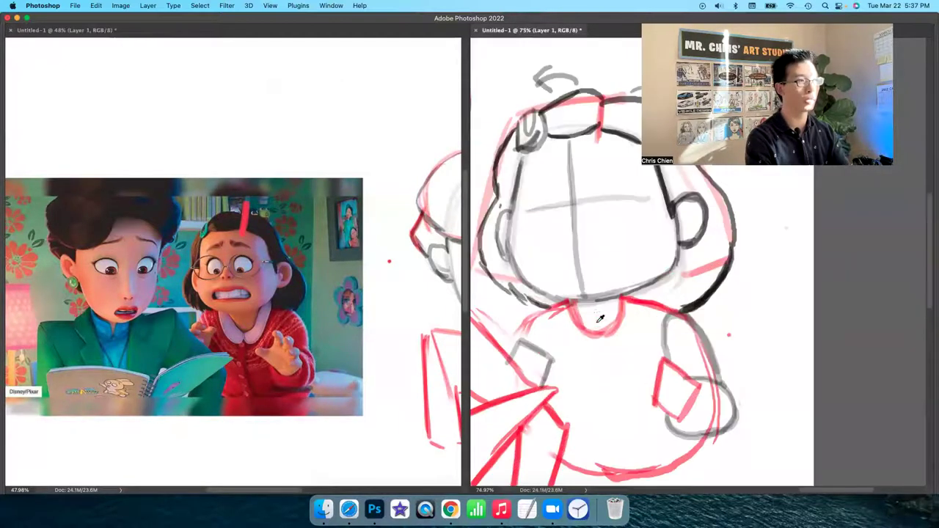
pyautogui.scroll(2, 614, 313)
pyautogui.moveTo(652, 314); pyautogui.dragTo(697, 395)
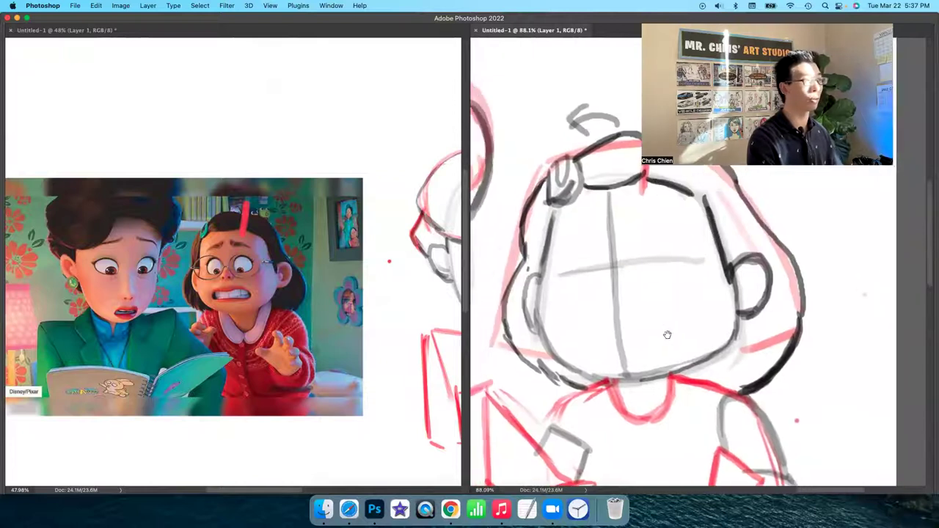
# Sketch a small oval nose in light grey on the girl's centre line and a round eye on either side along the eye line
pyautogui.moveTo(619, 286)
pyautogui.mouseDown()
pyautogui.moveTo(603, 286)
pyautogui.moveTo(619, 277)
pyautogui.moveTo(628, 295)
pyautogui.moveTo(723, 288)
pyautogui.mouseUp()
pyautogui.press('super+z')
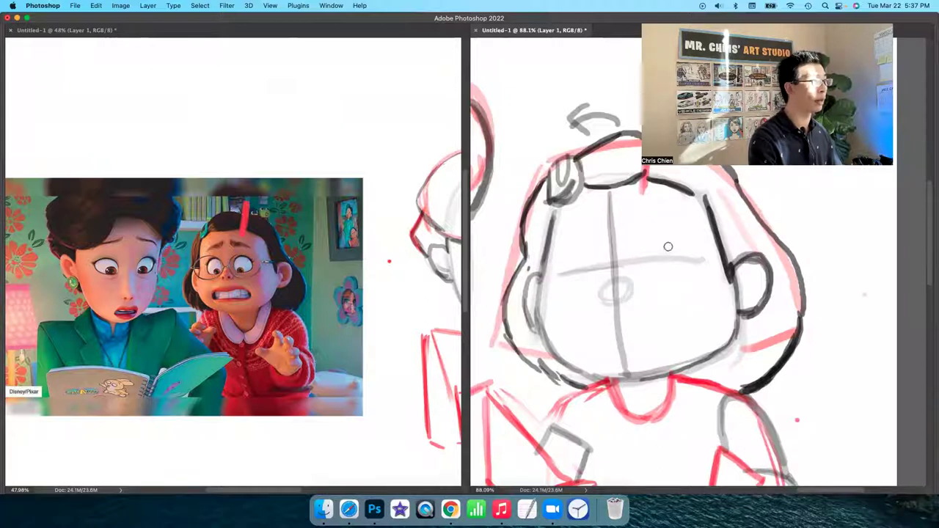
pyautogui.moveTo(656, 237)
pyautogui.mouseDown()
pyautogui.moveTo(640, 253)
pyautogui.moveTo(669, 284)
pyautogui.mouseUp()
pyautogui.press('super+z')
pyautogui.moveTo(652, 236)
pyautogui.mouseDown()
pyautogui.moveTo(658, 279)
pyautogui.moveTo(654, 227)
pyautogui.moveTo(633, 264)
pyautogui.moveTo(685, 272)
pyautogui.mouseUp()
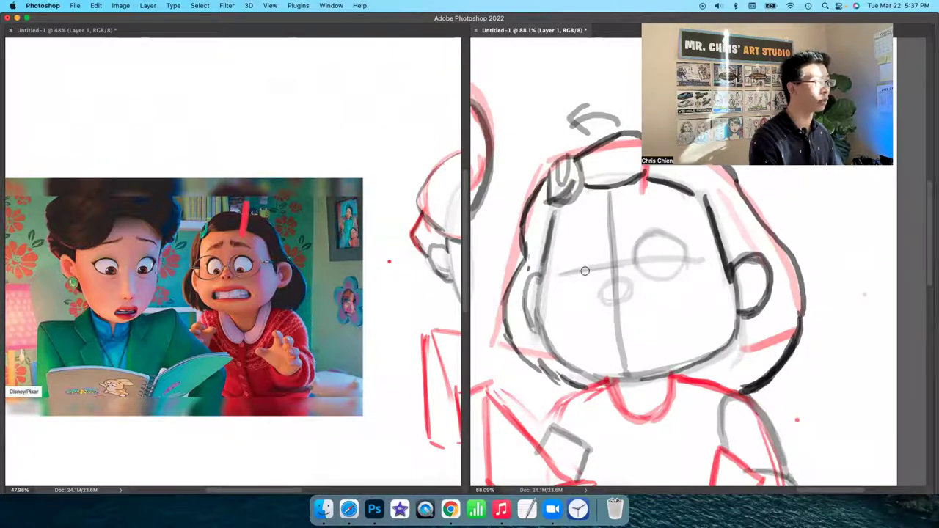
pyautogui.moveTo(587, 242)
pyautogui.mouseDown()
pyautogui.moveTo(565, 268)
pyautogui.moveTo(585, 286)
pyautogui.moveTo(589, 240)
pyautogui.moveTo(599, 268)
pyautogui.moveTo(590, 282)
pyautogui.moveTo(596, 246)
pyautogui.moveTo(572, 244)
pyautogui.moveTo(562, 262)
pyautogui.moveTo(573, 282)
pyautogui.moveTo(602, 255)
pyautogui.mouseUp()
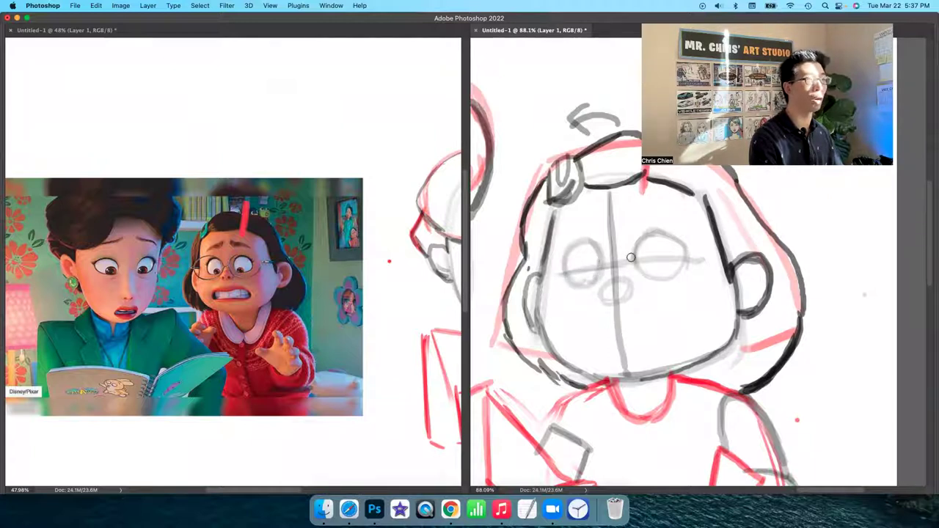
pyautogui.moveTo(640, 255)
pyautogui.mouseDown()
pyautogui.moveTo(671, 229)
pyautogui.moveTo(682, 251)
pyautogui.moveTo(675, 273)
pyautogui.mouseUp()
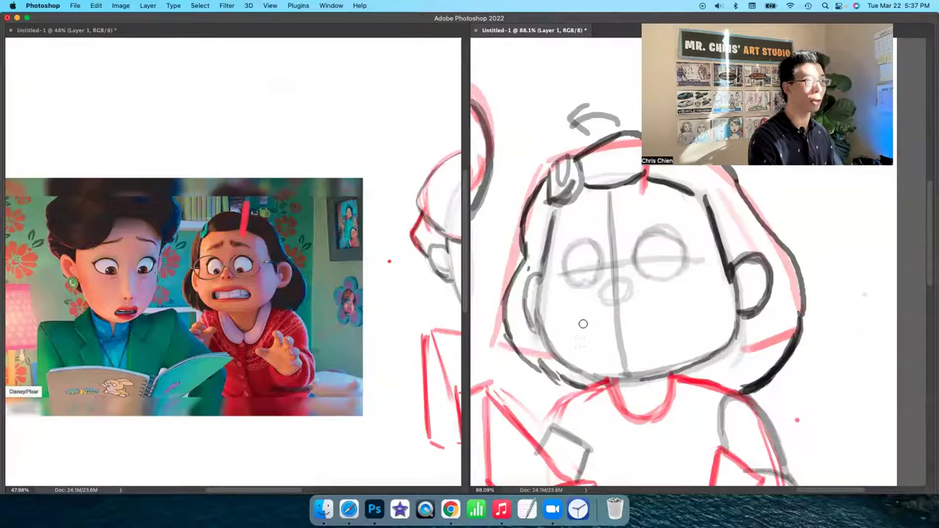
# Sketch a wide rectangular mouth below the girl's nose and a short slanted eyebrow above each eye
pyautogui.moveTo(583, 323)
pyautogui.mouseDown()
pyautogui.moveTo(584, 345)
pyautogui.moveTo(631, 323)
pyautogui.moveTo(664, 321)
pyautogui.moveTo(664, 338)
pyautogui.mouseUp()
pyautogui.moveTo(587, 346); pyautogui.dragTo(665, 344)
pyautogui.moveTo(736, 313); pyautogui.dragTo(730, 342)
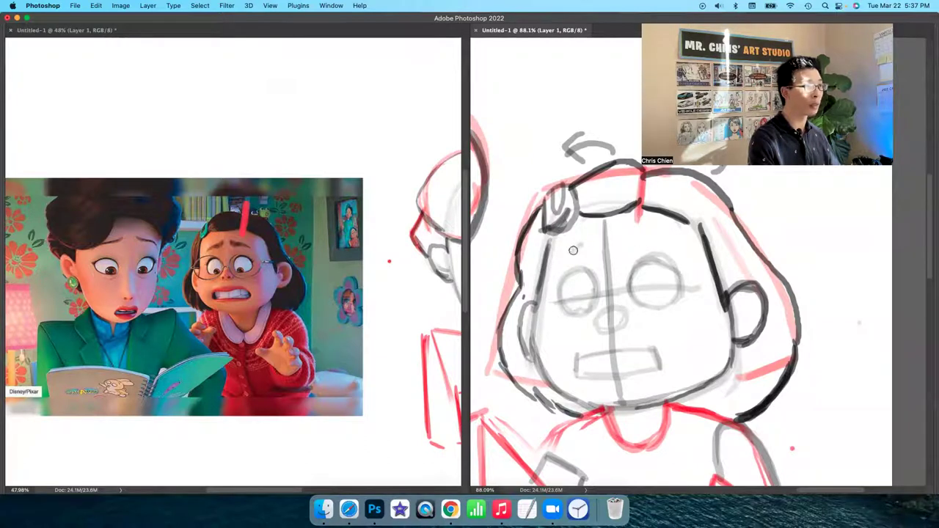
pyautogui.moveTo(584, 245); pyautogui.dragTo(585, 245)
pyautogui.moveTo(655, 241)
pyautogui.mouseDown()
pyautogui.moveTo(638, 267)
pyautogui.moveTo(655, 258)
pyautogui.moveTo(674, 276)
pyautogui.moveTo(662, 310)
pyautogui.moveTo(636, 259)
pyautogui.moveTo(634, 296)
pyautogui.moveTo(662, 279)
pyautogui.moveTo(644, 268)
pyautogui.moveTo(667, 274)
pyautogui.moveTo(672, 299)
pyautogui.moveTo(651, 307)
pyautogui.moveTo(666, 278)
pyautogui.moveTo(644, 269)
pyautogui.moveTo(630, 287)
pyautogui.moveTo(650, 302)
pyautogui.mouseUp()
# Erase the eye guideline where it crosses the girl's eyes and redraw the rounded eye outlines in grey
pyautogui.press('e')
pyautogui.press('b')
pyautogui.press('e')
pyautogui.moveTo(587, 275)
pyautogui.mouseDown()
pyautogui.moveTo(557, 296)
pyautogui.moveTo(579, 287)
pyautogui.moveTo(566, 282)
pyautogui.moveTo(565, 308)
pyautogui.moveTo(583, 272)
pyautogui.moveTo(594, 293)
pyautogui.mouseUp()
pyautogui.press('b')
pyautogui.press('b')
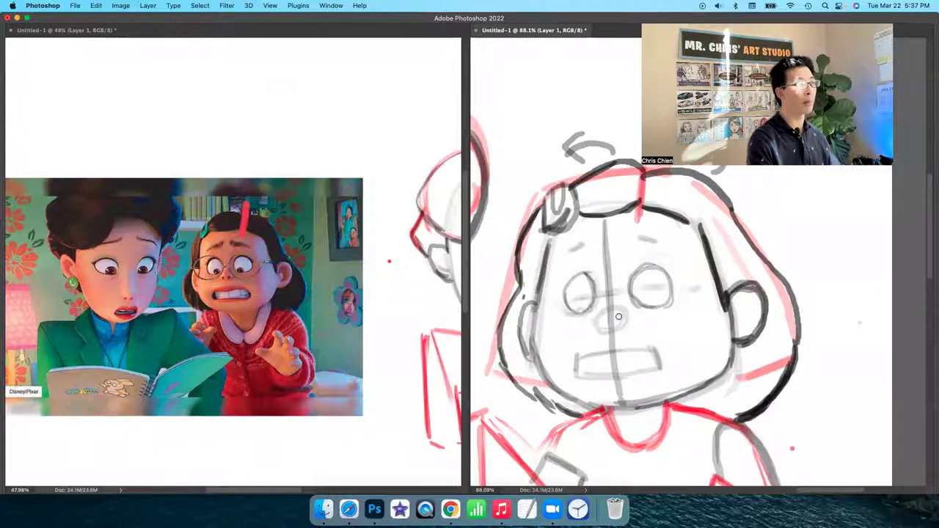
# Erase the centre line inside the girl's nose and upper mouth, and redraw the nose oval and the mouth outline
pyautogui.press('e')
pyautogui.moveTo(609, 325)
pyautogui.mouseDown()
pyautogui.moveTo(602, 316)
pyautogui.moveTo(614, 325)
pyautogui.moveTo(621, 306)
pyautogui.moveTo(624, 323)
pyautogui.mouseUp()
pyautogui.press('b')
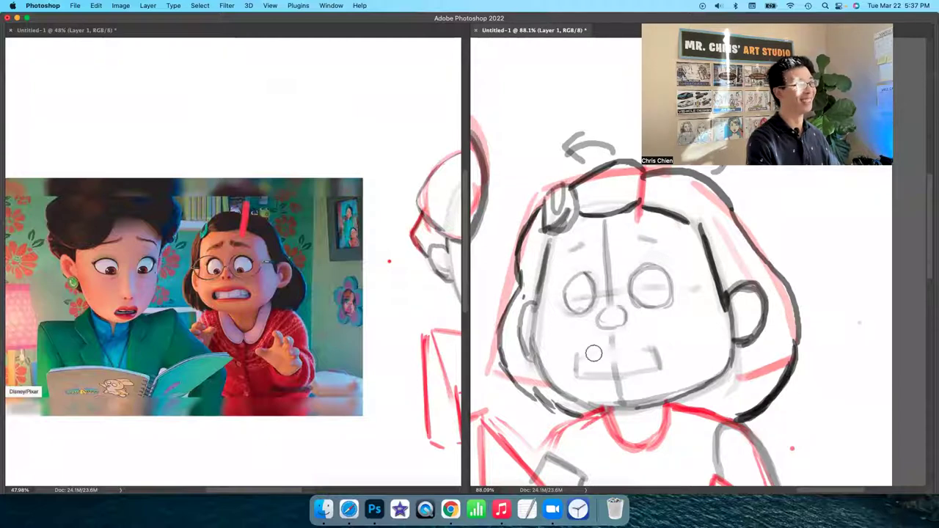
pyautogui.moveTo(592, 354)
pyautogui.mouseDown()
pyautogui.moveTo(641, 346)
pyautogui.moveTo(593, 351)
pyautogui.moveTo(653, 348)
pyautogui.moveTo(662, 359)
pyautogui.moveTo(639, 374)
pyautogui.moveTo(574, 354)
pyautogui.moveTo(618, 379)
pyautogui.moveTo(662, 371)
pyautogui.mouseUp()
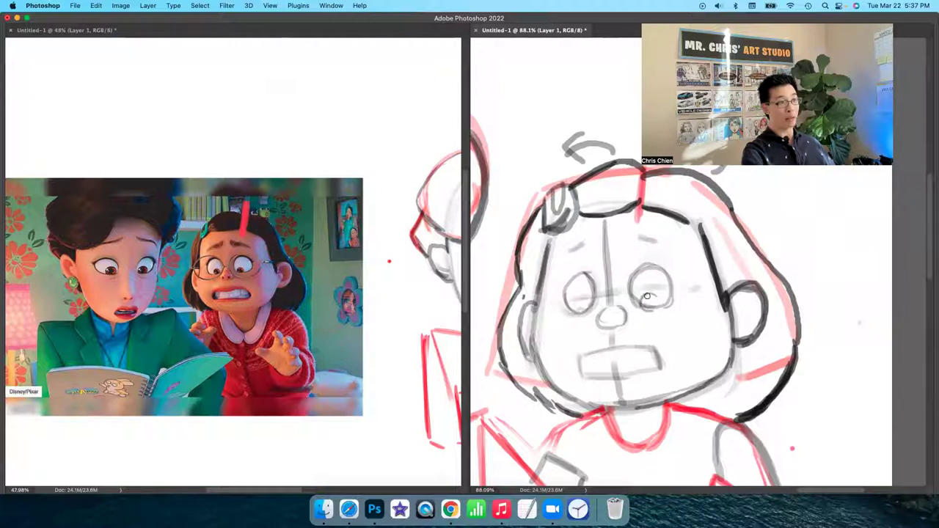
# Draw a small round pupil low in each of the girl's eyes and thicken both eyebrows into slanted wedges
pyautogui.moveTo(642, 302)
pyautogui.mouseDown()
pyautogui.moveTo(657, 303)
pyautogui.moveTo(644, 294)
pyautogui.mouseUp()
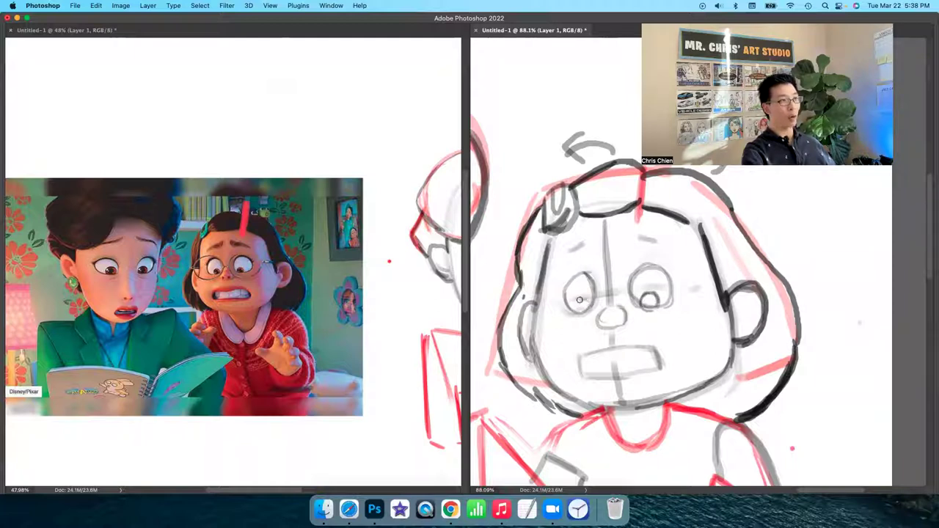
pyautogui.moveTo(577, 301)
pyautogui.mouseDown()
pyautogui.moveTo(585, 306)
pyautogui.moveTo(575, 309)
pyautogui.moveTo(588, 304)
pyautogui.moveTo(580, 311)
pyautogui.mouseUp()
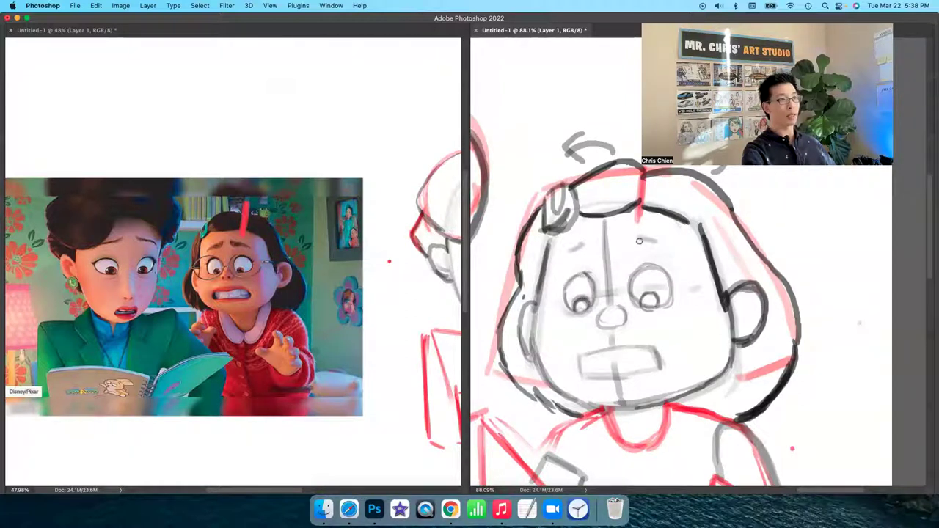
pyautogui.moveTo(635, 239); pyautogui.dragTo(664, 245)
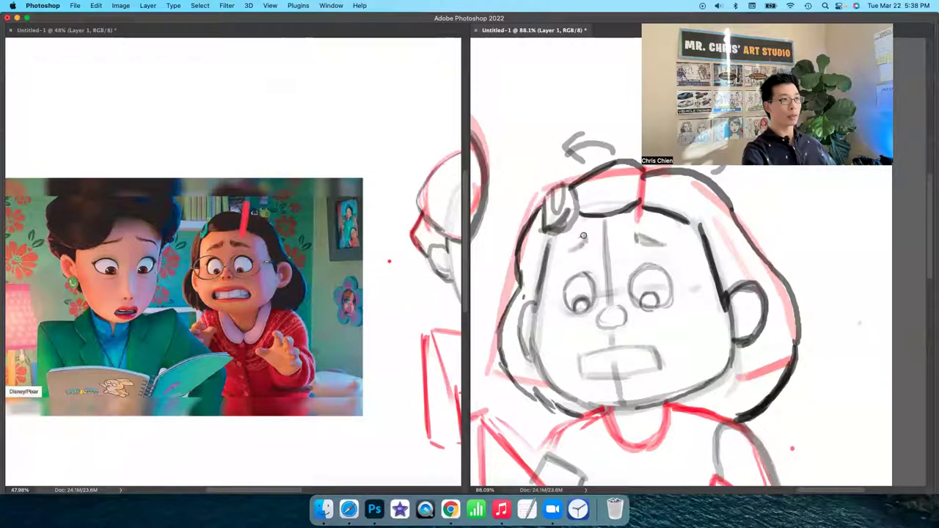
pyautogui.moveTo(583, 237)
pyautogui.mouseDown()
pyautogui.moveTo(564, 255)
pyautogui.moveTo(584, 239)
pyautogui.mouseUp()
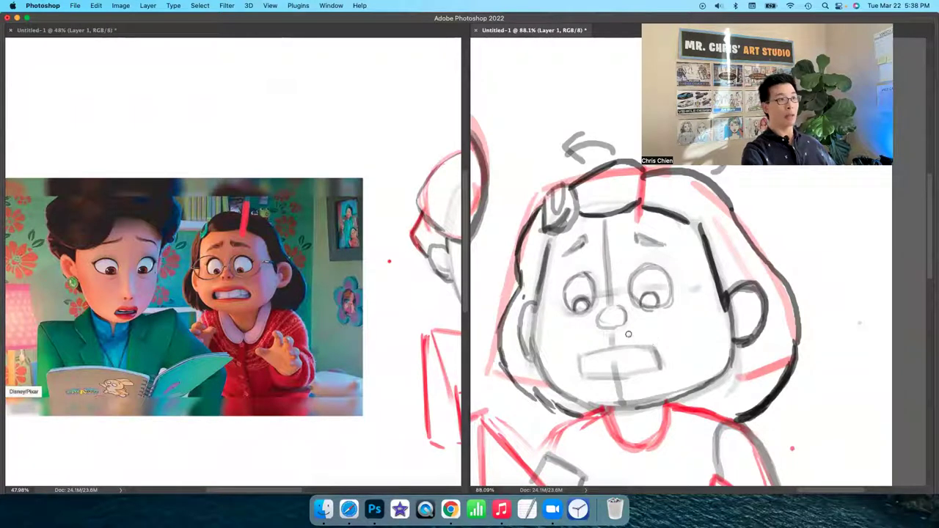
# Lighten the girl's nose outline with the eraser and redraw it with a smaller brush, adding two nostrils and rounded sides
pyautogui.press('e')
pyautogui.moveTo(607, 319); pyautogui.dragTo(602, 322)
pyautogui.press('[')
pyautogui.press('[')
pyautogui.press('[')
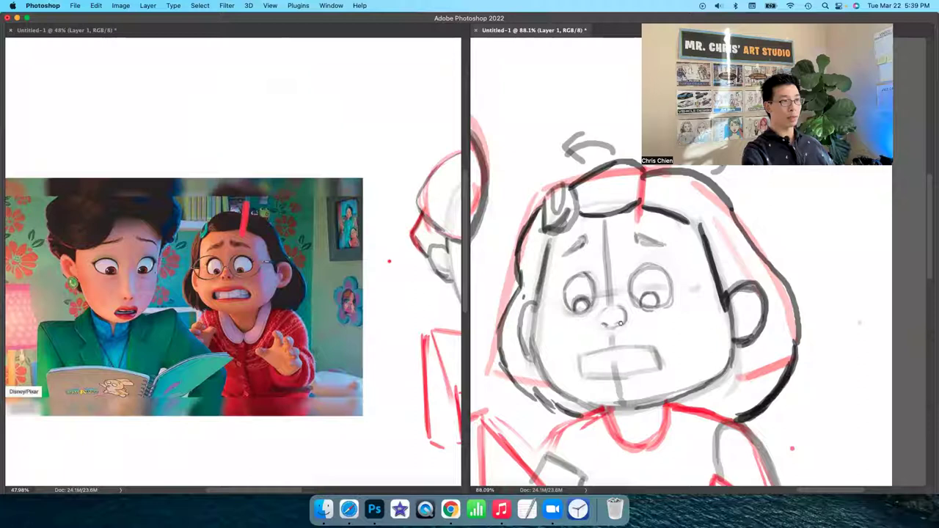
pyautogui.moveTo(618, 323); pyautogui.dragTo(615, 326)
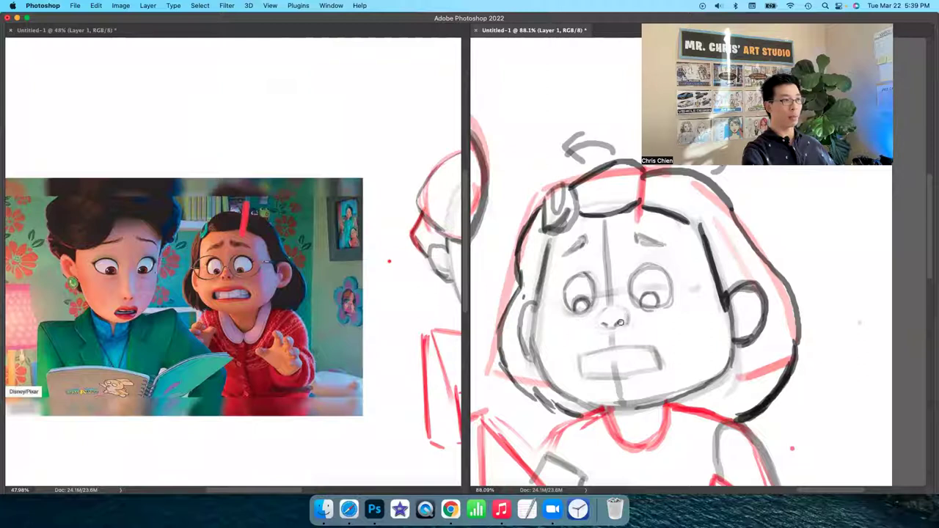
pyautogui.moveTo(602, 309)
pyautogui.mouseDown()
pyautogui.moveTo(598, 321)
pyautogui.moveTo(609, 330)
pyautogui.mouseUp()
pyautogui.scroll(-2, 715, 370)
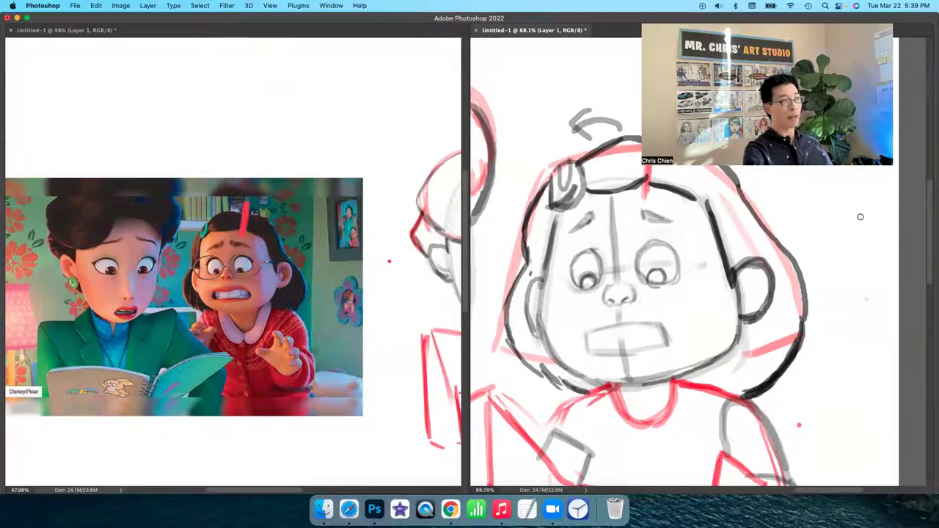
# Sketch an example mouth shape in the blank area beside the girl's head, with both end corners shaded dark grey
pyautogui.moveTo(840, 215)
pyautogui.mouseDown()
pyautogui.moveTo(812, 232)
pyautogui.moveTo(841, 249)
pyautogui.moveTo(877, 217)
pyautogui.mouseUp()
pyautogui.moveTo(818, 233)
pyautogui.mouseDown()
pyautogui.moveTo(868, 232)
pyautogui.moveTo(834, 245)
pyautogui.moveTo(853, 241)
pyautogui.mouseUp()
pyautogui.moveTo(870, 217); pyautogui.dragTo(871, 237)
pyautogui.press('super+z')
pyautogui.press('super+z')
pyautogui.press('super+z')
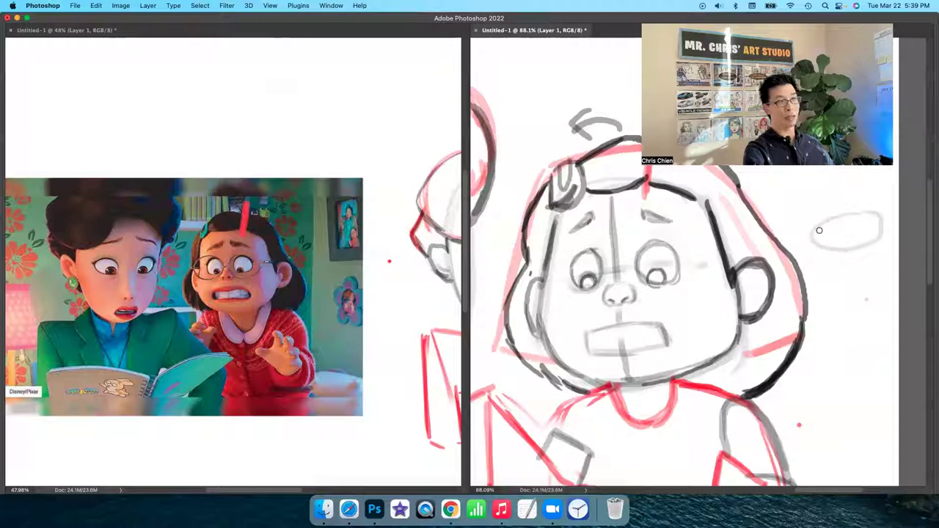
pyautogui.moveTo(819, 230); pyautogui.dragTo(820, 236)
pyautogui.moveTo(875, 216); pyautogui.dragTo(876, 233)
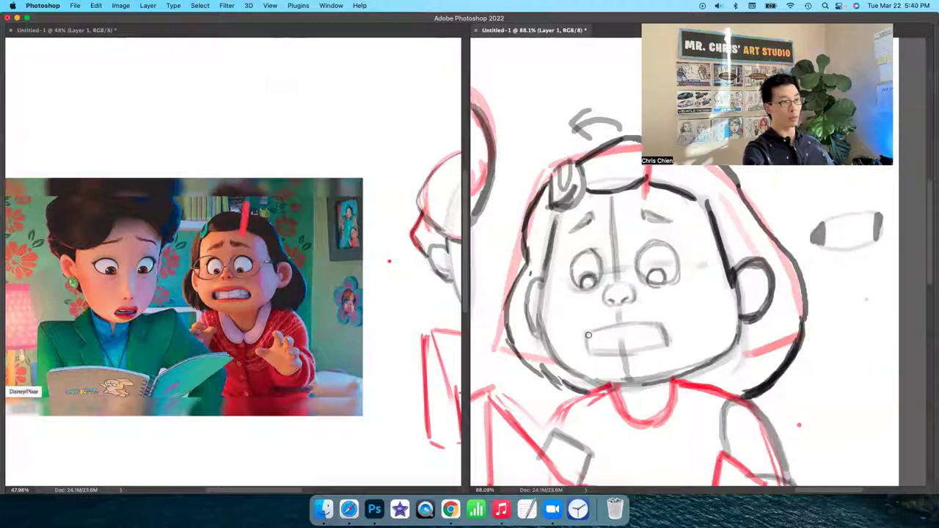
# Darken the girl's mouth outline with shaded corners and draw a line between the upper and lower teeth
pyautogui.moveTo(598, 328)
pyautogui.mouseDown()
pyautogui.moveTo(597, 354)
pyautogui.moveTo(593, 339)
pyautogui.moveTo(598, 348)
pyautogui.moveTo(656, 321)
pyautogui.moveTo(616, 324)
pyautogui.moveTo(663, 324)
pyautogui.moveTo(662, 342)
pyautogui.moveTo(663, 334)
pyautogui.moveTo(652, 347)
pyautogui.moveTo(592, 348)
pyautogui.moveTo(664, 343)
pyautogui.mouseUp()
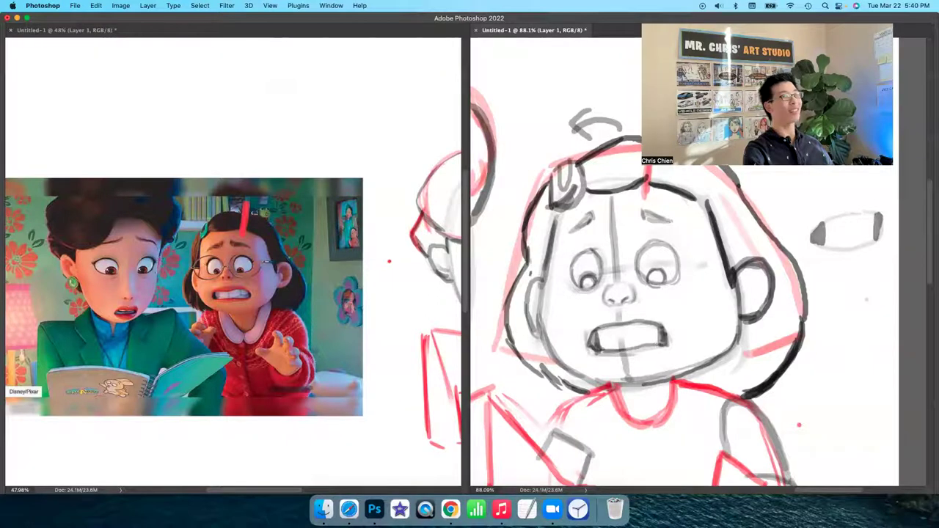
pyautogui.moveTo(600, 324); pyautogui.dragTo(632, 319)
pyautogui.press('super+z')
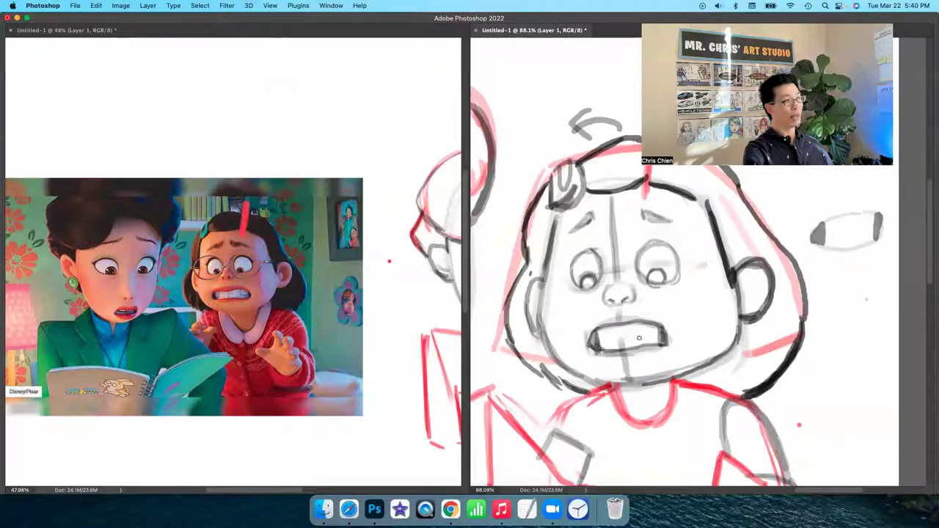
pyautogui.moveTo(631, 338)
pyautogui.mouseDown()
pyautogui.moveTo(656, 337)
pyautogui.moveTo(621, 336)
pyautogui.mouseUp()
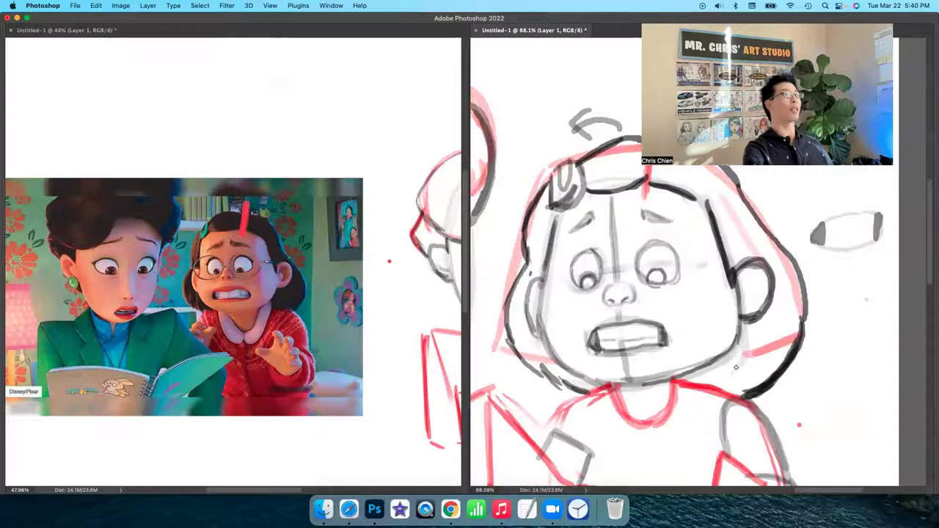
pyautogui.moveTo(604, 293); pyautogui.dragTo(609, 299)
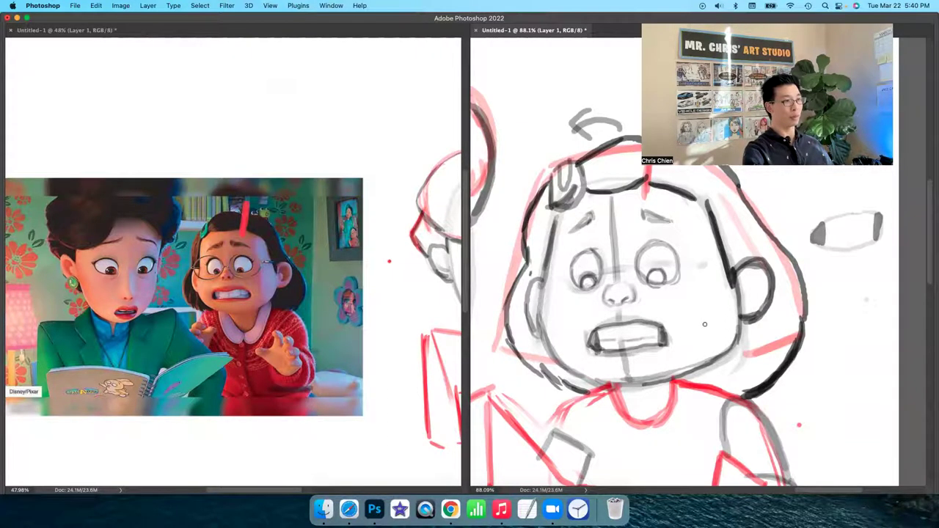
# Draw the girl's collar in black over the red neckline, with a pointed flap and a rounded flap meeting below the neck
pyautogui.moveTo(665, 364); pyautogui.dragTo(646, 348)
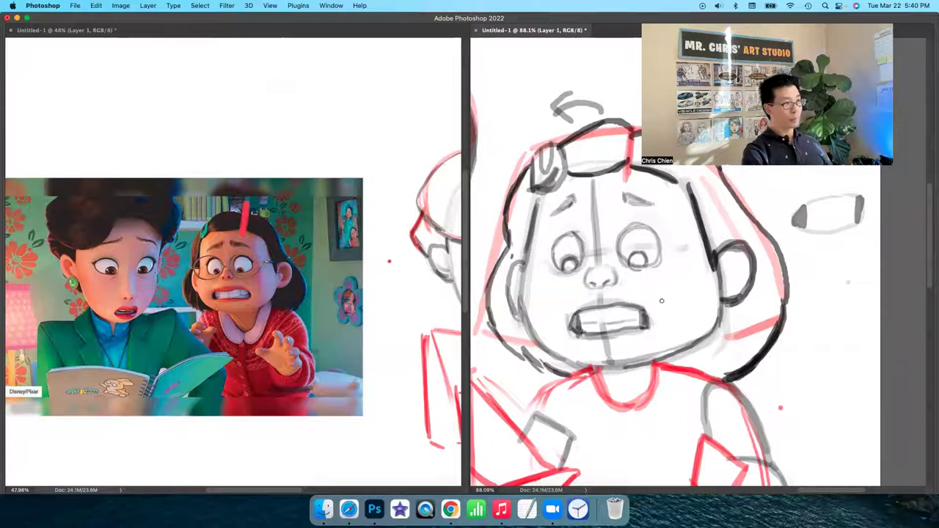
pyautogui.moveTo(644, 415)
pyautogui.mouseDown()
pyautogui.moveTo(650, 379)
pyautogui.moveTo(627, 402)
pyautogui.mouseUp()
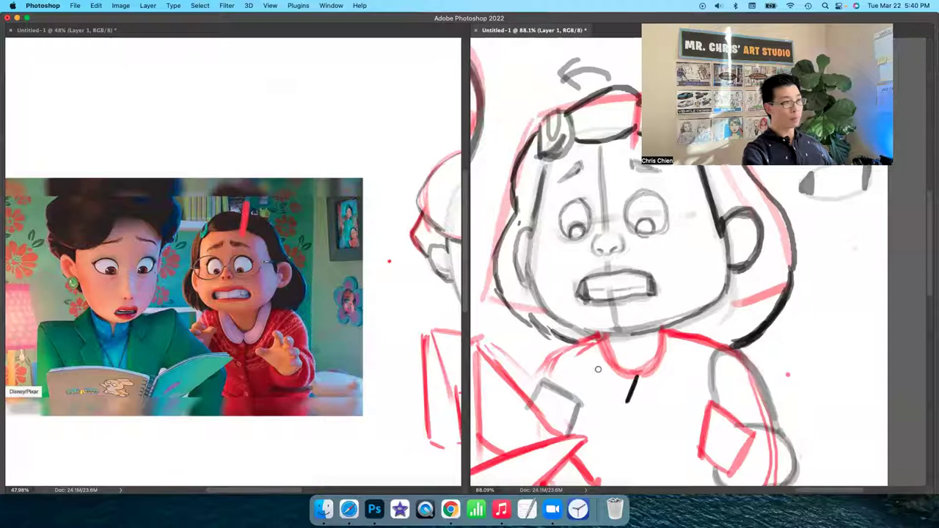
pyautogui.moveTo(587, 341)
pyautogui.mouseDown()
pyautogui.moveTo(600, 377)
pyautogui.moveTo(626, 401)
pyautogui.mouseUp()
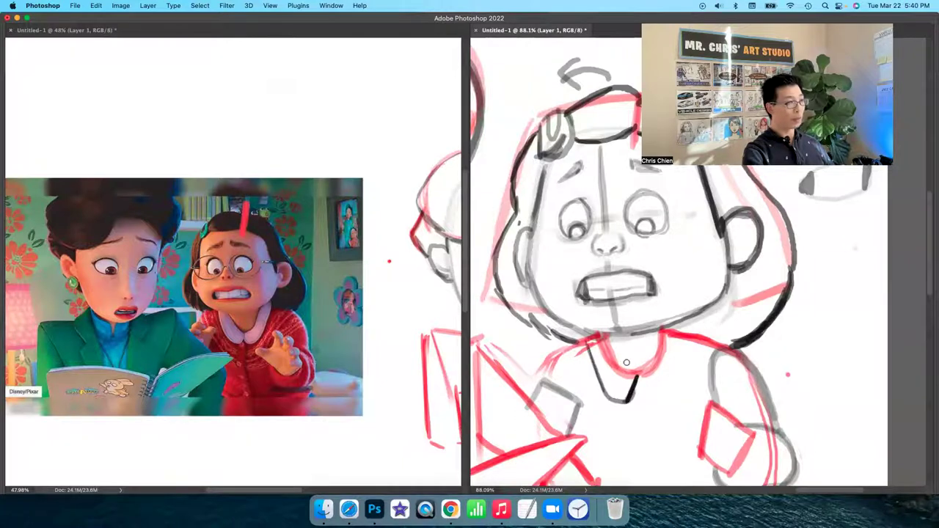
pyautogui.moveTo(600, 334); pyautogui.dragTo(659, 397)
pyautogui.moveTo(660, 338)
pyautogui.mouseDown()
pyautogui.moveTo(651, 366)
pyautogui.moveTo(660, 328)
pyautogui.moveTo(683, 345)
pyautogui.moveTo(657, 400)
pyautogui.moveTo(667, 388)
pyautogui.mouseUp()
pyautogui.moveTo(605, 339); pyautogui.dragTo(613, 355)
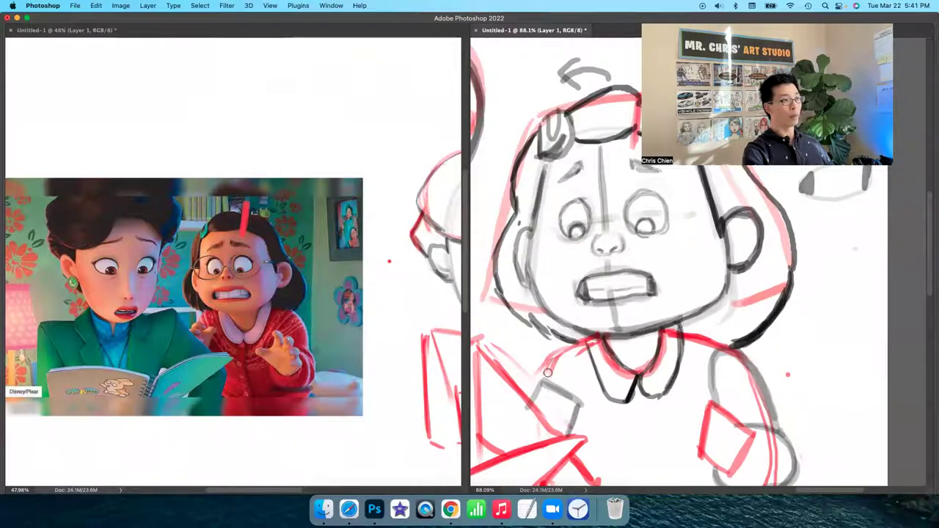
# Draw the cardigan's front opening as two lines running down from the collar, with small round buttons between them
pyautogui.moveTo(693, 394); pyautogui.dragTo(662, 375)
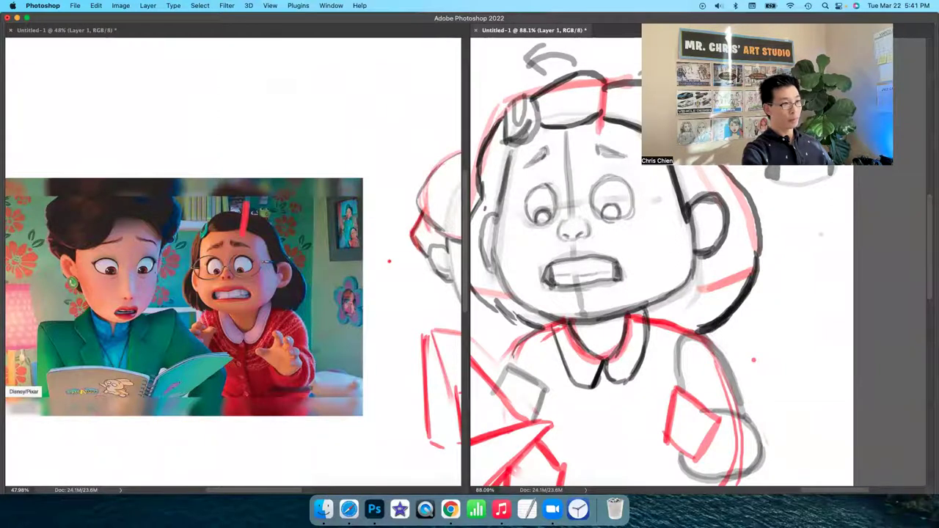
pyautogui.moveTo(601, 374)
pyautogui.mouseDown()
pyautogui.moveTo(598, 419)
pyautogui.moveTo(609, 472)
pyautogui.mouseUp()
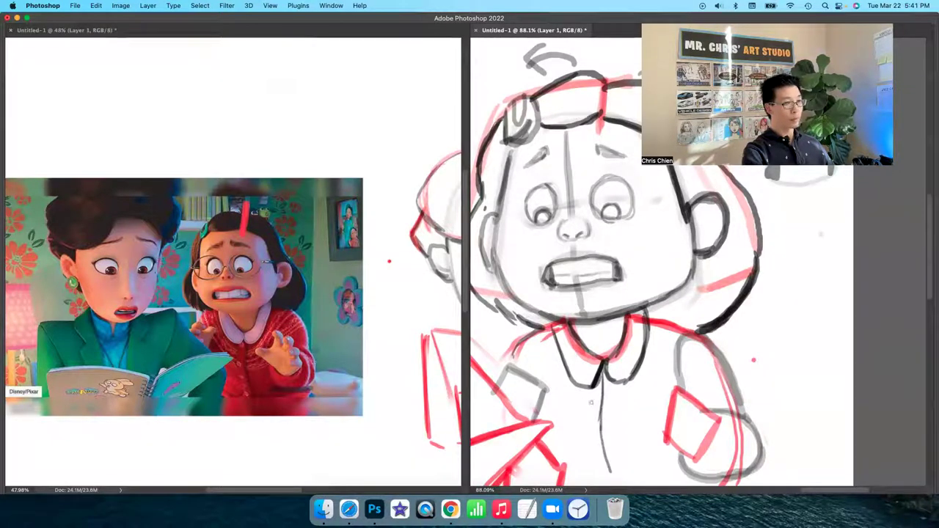
pyautogui.moveTo(590, 388)
pyautogui.mouseDown()
pyautogui.moveTo(589, 458)
pyautogui.moveTo(593, 392)
pyautogui.moveTo(594, 440)
pyautogui.mouseUp()
pyautogui.moveTo(596, 451); pyautogui.dragTo(599, 465)
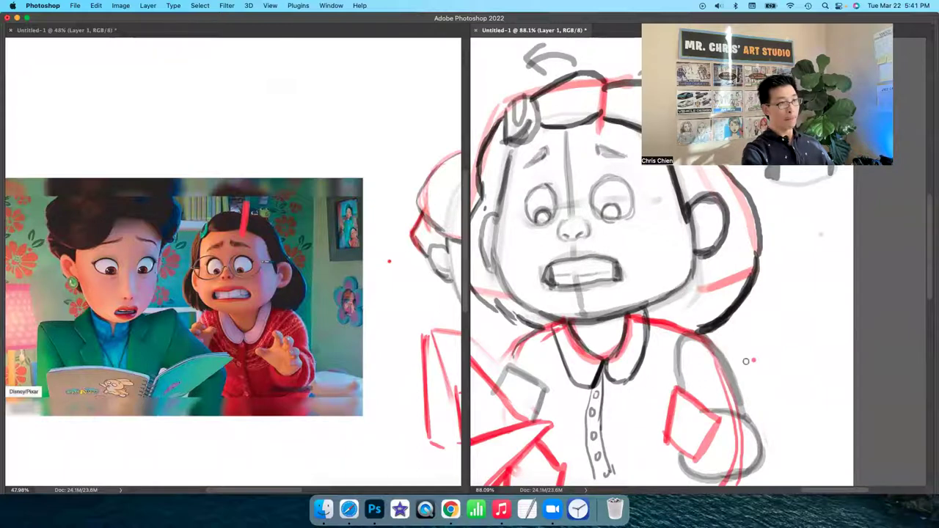
# Sketch a simplified hand beside the girl with its palm numbered 1 and finger block 3, and add thumbs to both her hands
pyautogui.moveTo(780, 327)
pyautogui.mouseDown()
pyautogui.moveTo(782, 357)
pyautogui.moveTo(779, 325)
pyautogui.moveTo(824, 323)
pyautogui.moveTo(832, 371)
pyautogui.moveTo(788, 373)
pyautogui.moveTo(829, 364)
pyautogui.moveTo(758, 323)
pyautogui.moveTo(777, 360)
pyautogui.moveTo(785, 277)
pyautogui.moveTo(824, 306)
pyautogui.moveTo(751, 360)
pyautogui.mouseUp()
pyautogui.moveTo(791, 297); pyautogui.dragTo(792, 315)
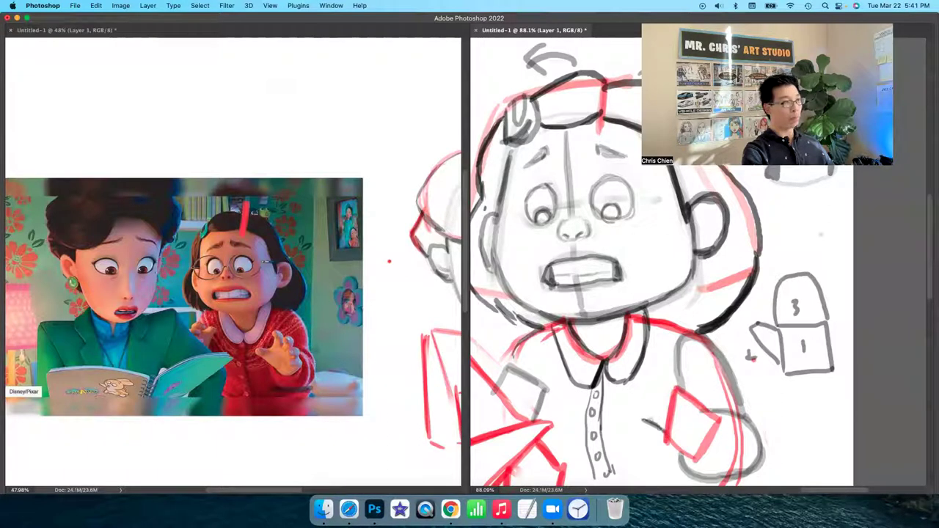
pyautogui.moveTo(643, 407)
pyautogui.mouseDown()
pyautogui.moveTo(644, 424)
pyautogui.moveTo(669, 413)
pyautogui.moveTo(667, 443)
pyautogui.mouseUp()
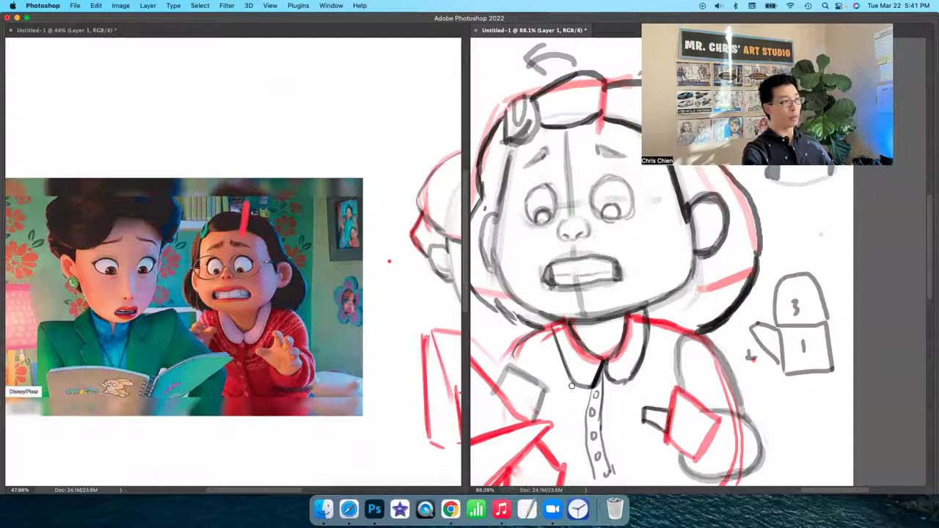
pyautogui.moveTo(529, 381)
pyautogui.mouseDown()
pyautogui.moveTo(551, 373)
pyautogui.moveTo(557, 383)
pyautogui.moveTo(542, 402)
pyautogui.moveTo(559, 386)
pyautogui.mouseUp()
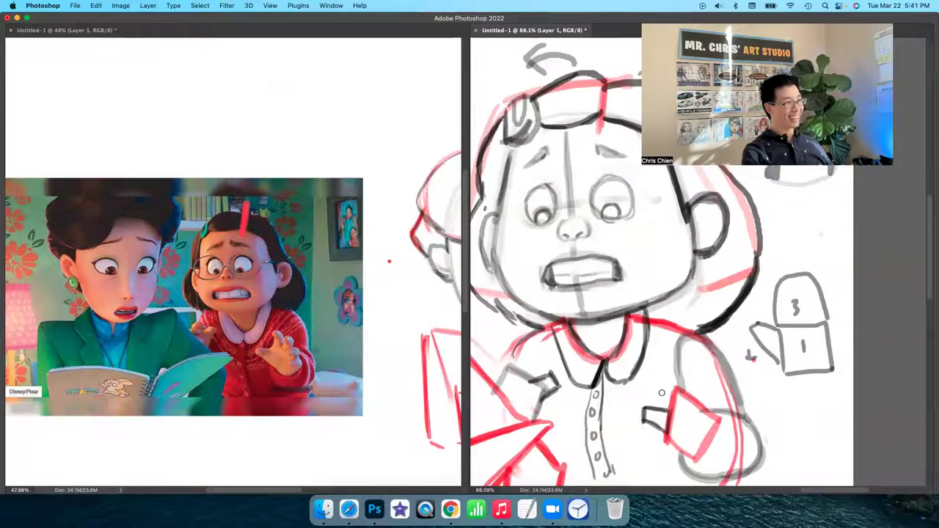
pyautogui.click(253, 341)
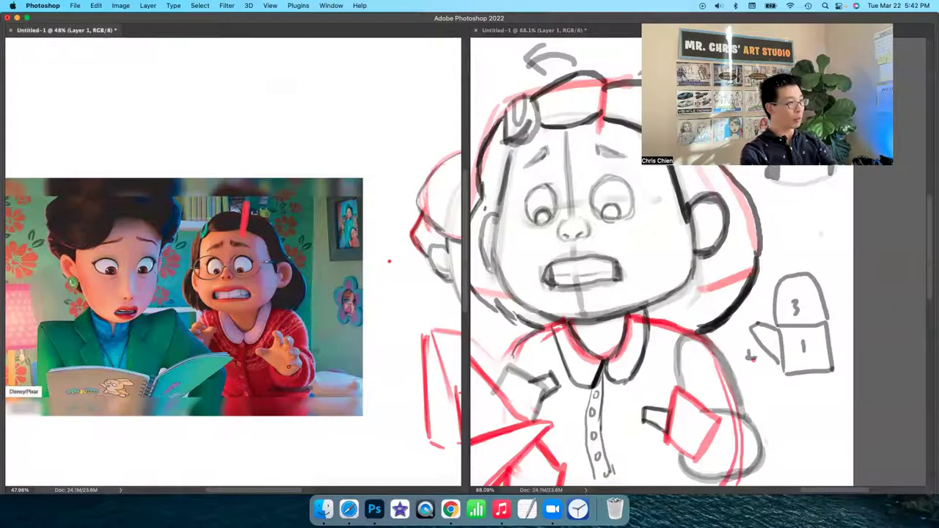
# Clear the grey sleeve line above the girl's raised palm and draw two bent, blocky fingers rising from it
pyautogui.scroll(3, 289, 357)
pyautogui.scroll(3, 290, 357)
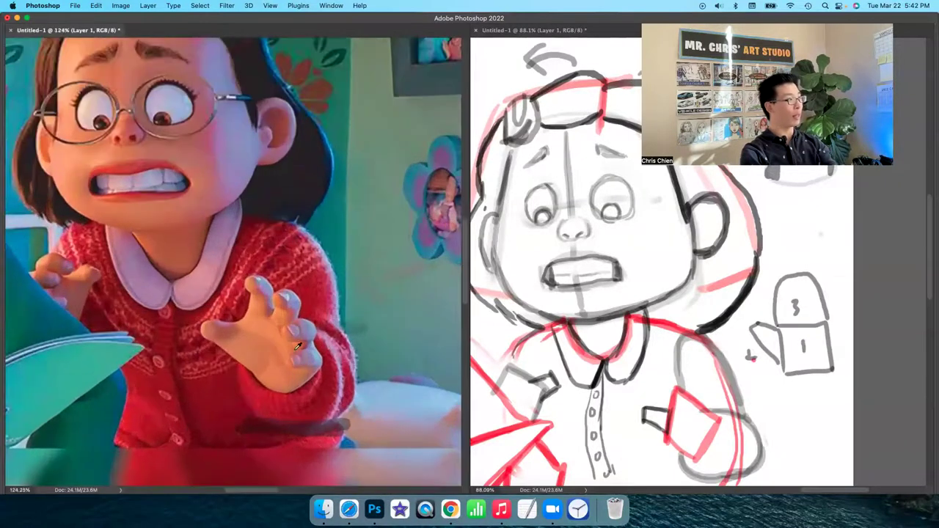
pyautogui.click(725, 402)
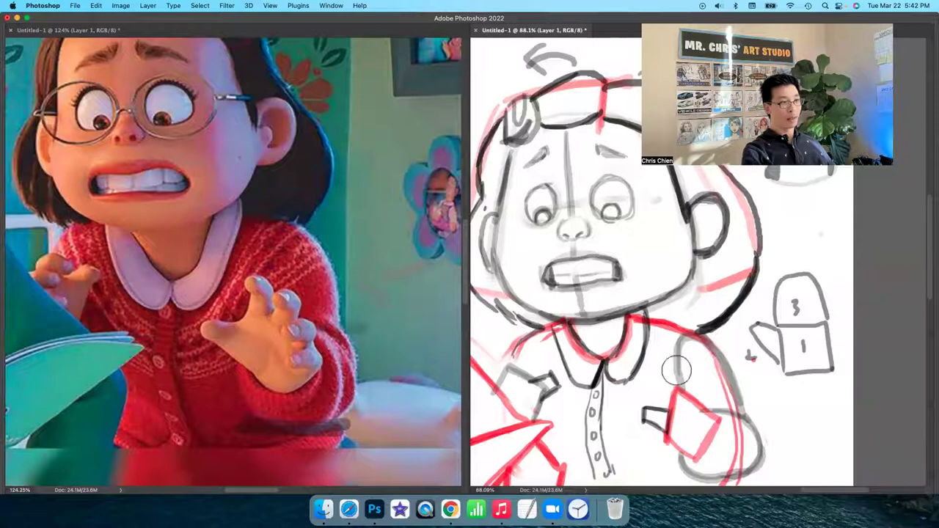
pyautogui.moveTo(689, 386); pyautogui.dragTo(694, 375)
pyautogui.press('b')
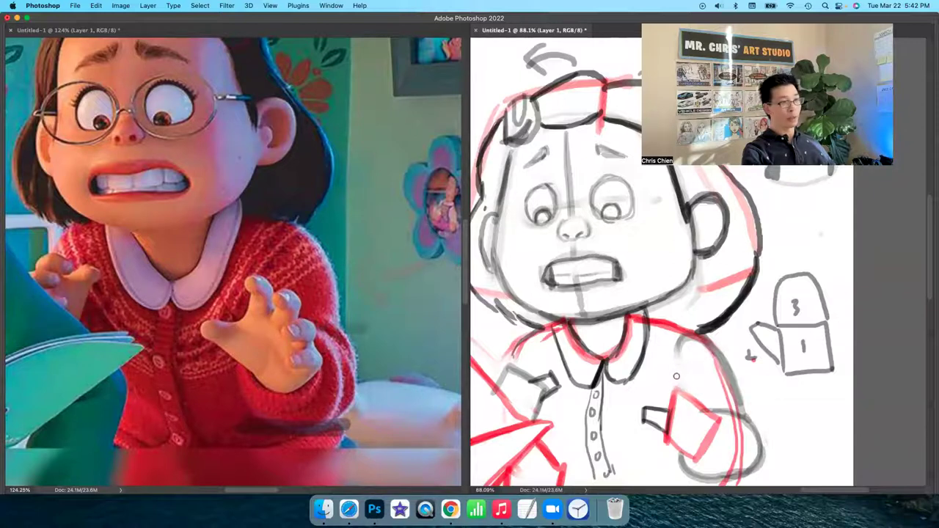
pyautogui.moveTo(664, 363); pyautogui.dragTo(671, 393)
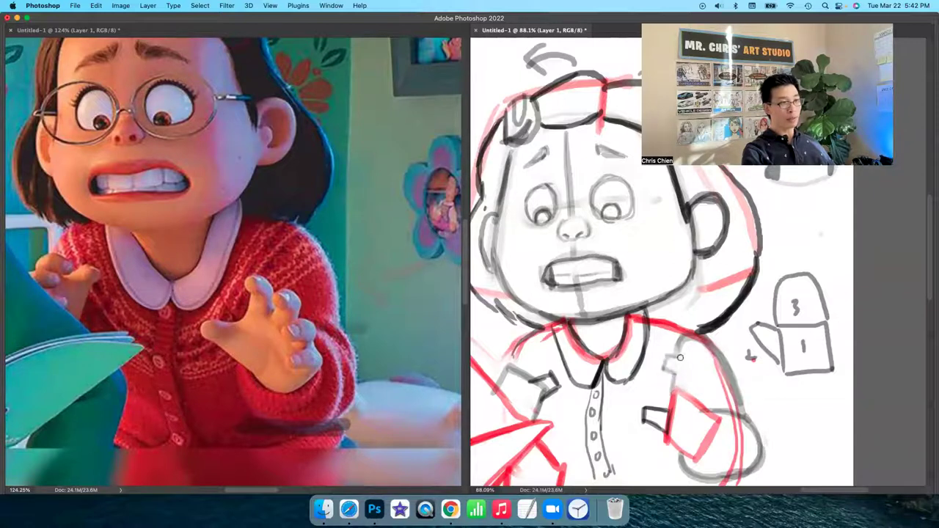
pyautogui.moveTo(666, 357); pyautogui.dragTo(673, 392)
pyautogui.moveTo(686, 359); pyautogui.dragTo(688, 394)
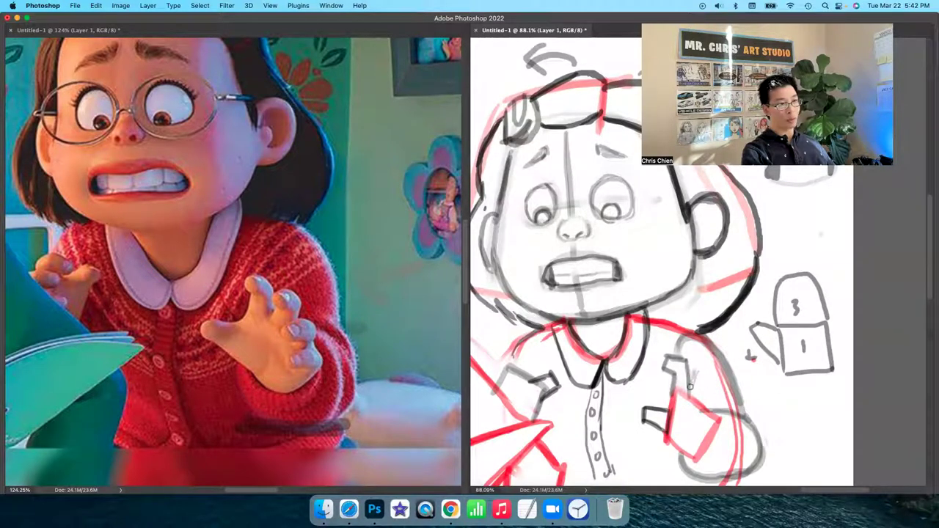
pyautogui.moveTo(694, 368)
pyautogui.mouseDown()
pyautogui.moveTo(709, 376)
pyautogui.moveTo(703, 401)
pyautogui.moveTo(695, 371)
pyautogui.moveTo(690, 390)
pyautogui.mouseUp()
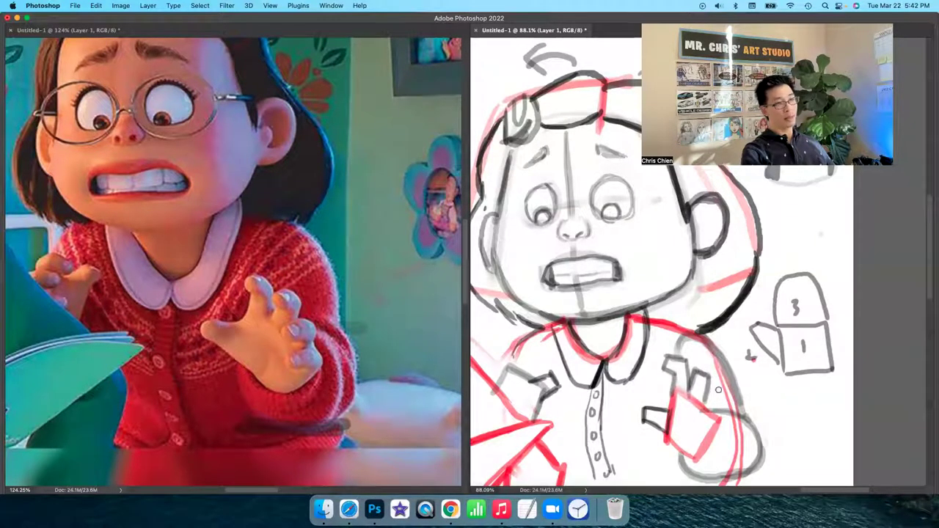
# Erase the outer red edge of the raised palm and draw the remaining bent fingers there as short stacked blocks
pyautogui.press('e')
pyautogui.moveTo(712, 405)
pyautogui.mouseDown()
pyautogui.moveTo(710, 421)
pyautogui.moveTo(718, 413)
pyautogui.moveTo(695, 421)
pyautogui.moveTo(700, 433)
pyautogui.mouseUp()
pyautogui.press('b')
pyautogui.moveTo(700, 433)
pyautogui.mouseDown()
pyautogui.moveTo(722, 423)
pyautogui.moveTo(691, 453)
pyautogui.mouseUp()
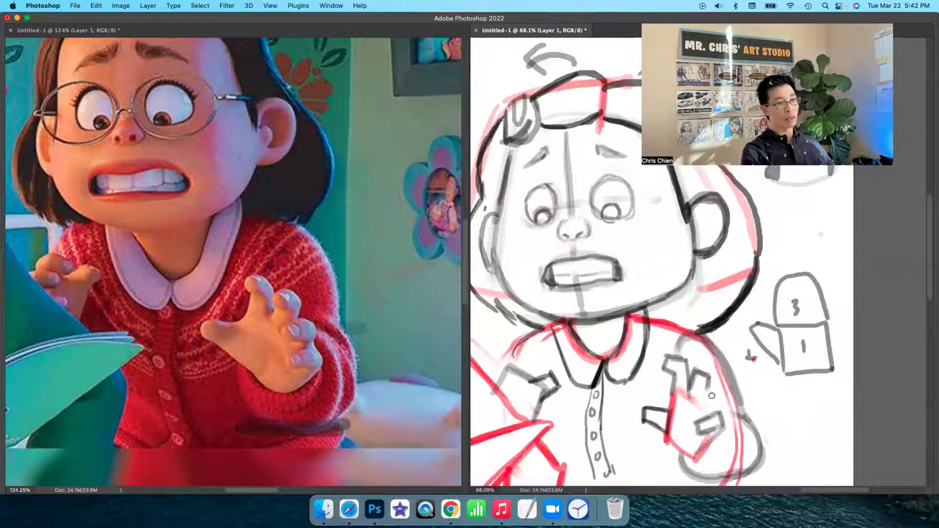
pyautogui.moveTo(706, 396)
pyautogui.mouseDown()
pyautogui.moveTo(694, 397)
pyautogui.moveTo(696, 412)
pyautogui.moveTo(717, 408)
pyautogui.moveTo(713, 391)
pyautogui.moveTo(718, 413)
pyautogui.moveTo(692, 398)
pyautogui.mouseUp()
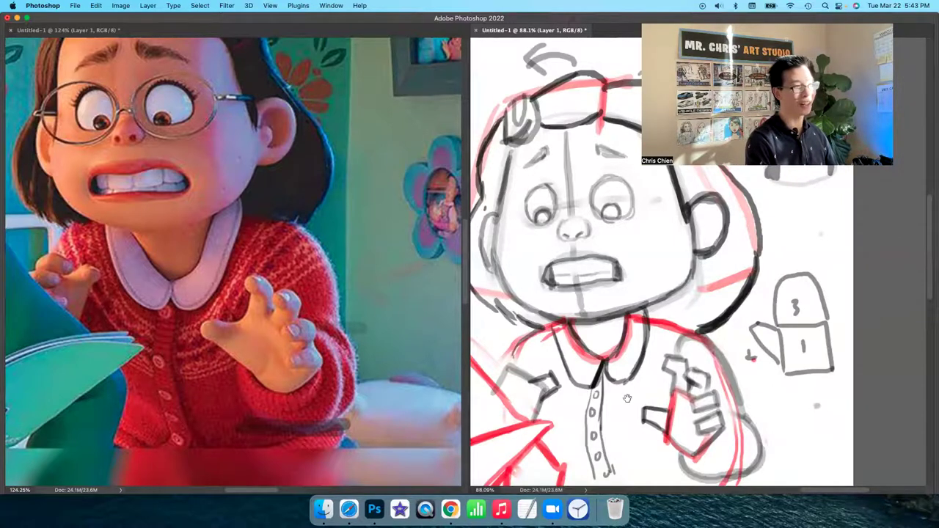
# Erase the upper edge of the girl's other hand beside the book and draw short curled fingers in its place
pyautogui.moveTo(631, 396); pyautogui.dragTo(665, 388)
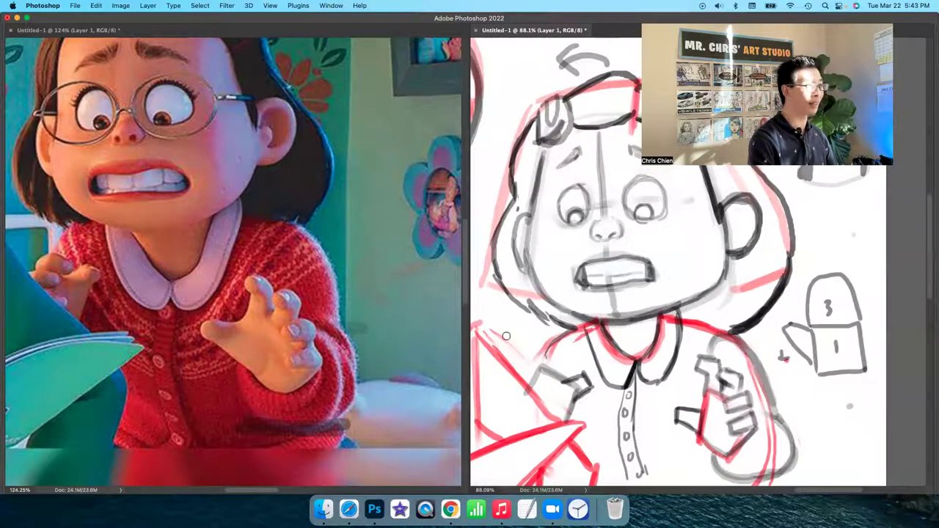
pyautogui.press('e')
pyautogui.moveTo(542, 361)
pyautogui.mouseDown()
pyautogui.moveTo(534, 381)
pyautogui.moveTo(543, 357)
pyautogui.moveTo(526, 368)
pyautogui.moveTo(554, 370)
pyautogui.moveTo(525, 387)
pyautogui.moveTo(543, 383)
pyautogui.moveTo(534, 373)
pyautogui.moveTo(538, 384)
pyautogui.moveTo(566, 380)
pyautogui.moveTo(534, 367)
pyautogui.moveTo(555, 361)
pyautogui.moveTo(536, 360)
pyautogui.mouseUp()
pyautogui.press('b')
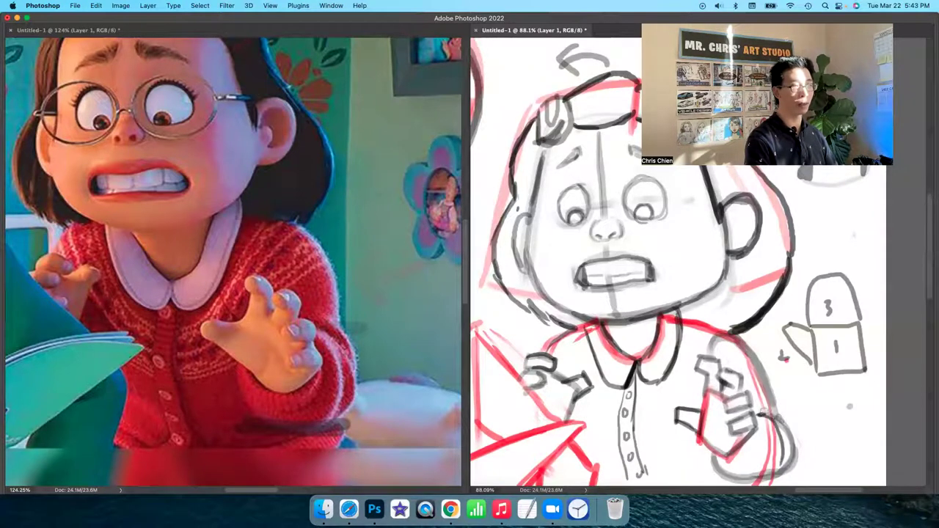
# Darken the sleeve cuff around the raised hand's wrist and the sleeve's outer line from shoulder to cuff
pyautogui.moveTo(763, 412)
pyautogui.mouseDown()
pyautogui.moveTo(785, 425)
pyautogui.moveTo(788, 454)
pyautogui.mouseUp()
pyautogui.moveTo(718, 355)
pyautogui.mouseDown()
pyautogui.moveTo(733, 340)
pyautogui.moveTo(774, 410)
pyautogui.mouseUp()
pyautogui.scroll(4, 769, 365)
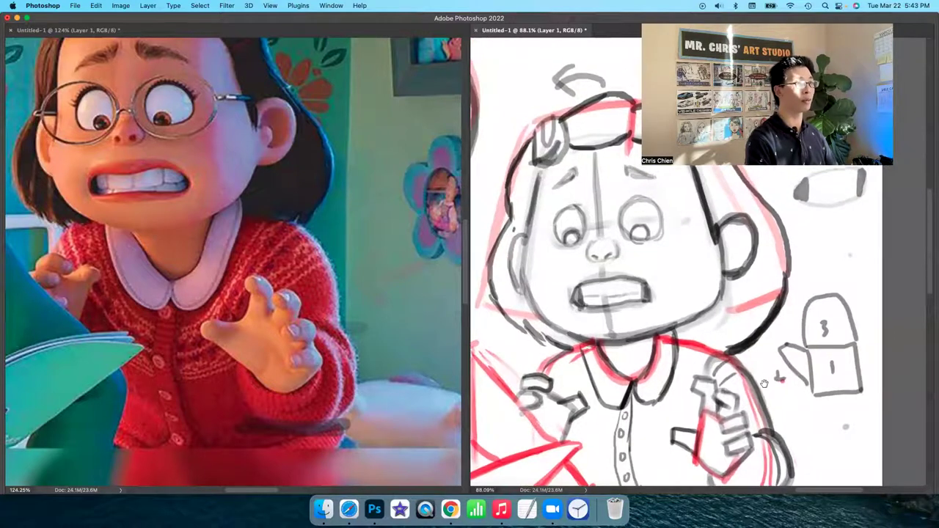
pyautogui.scroll(-4, 770, 345)
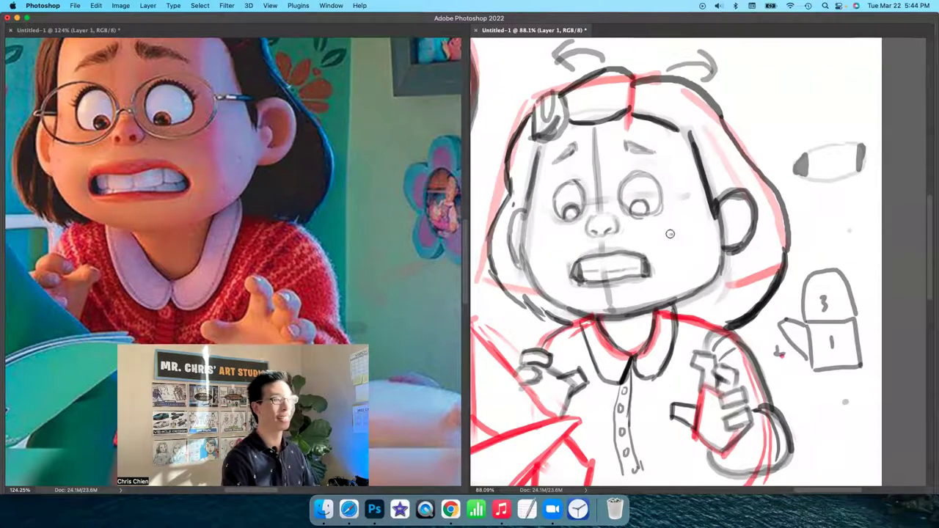
# Mark points on the glasses in the reference still and draw the dark bridge of the glasses above the girl's nose
pyautogui.moveTo(669, 233); pyautogui.dragTo(706, 244)
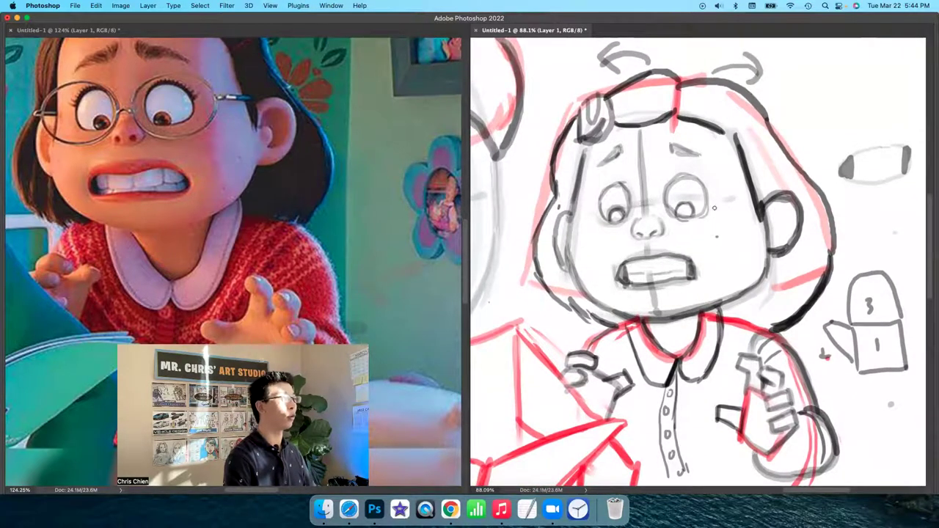
pyautogui.click(251, 116)
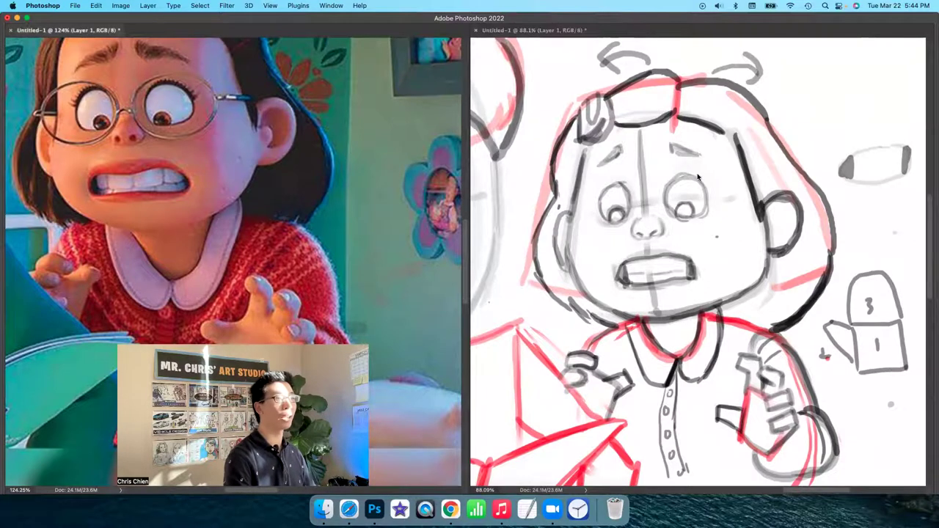
pyautogui.click(698, 177)
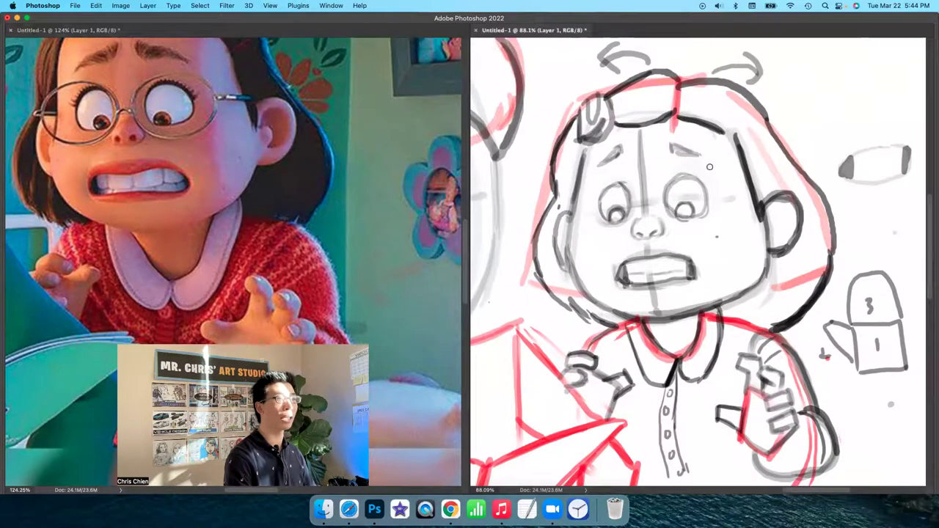
pyautogui.click(193, 112)
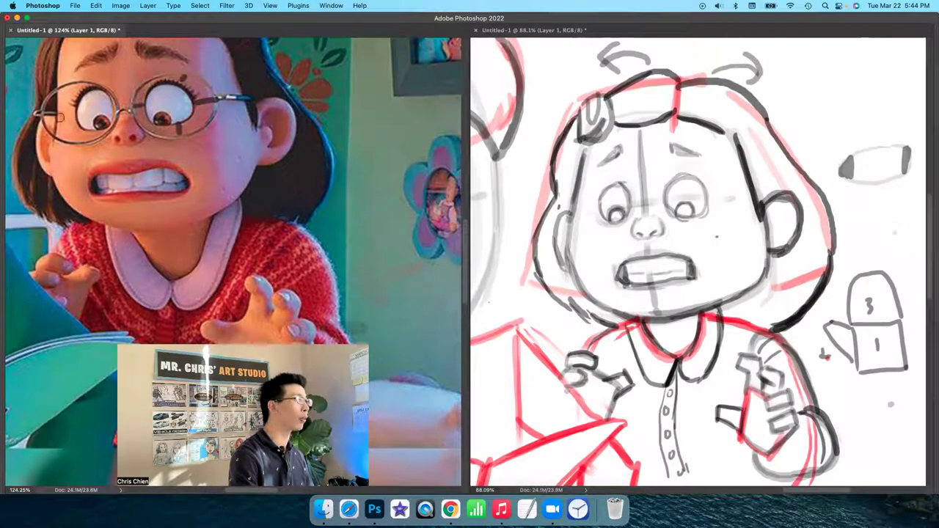
pyautogui.click(636, 201)
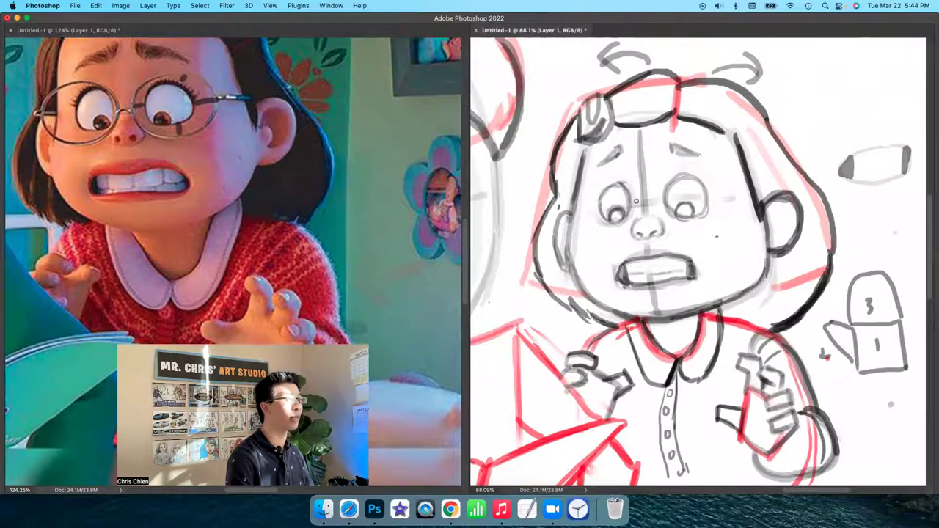
pyautogui.moveTo(639, 206); pyautogui.dragTo(649, 211)
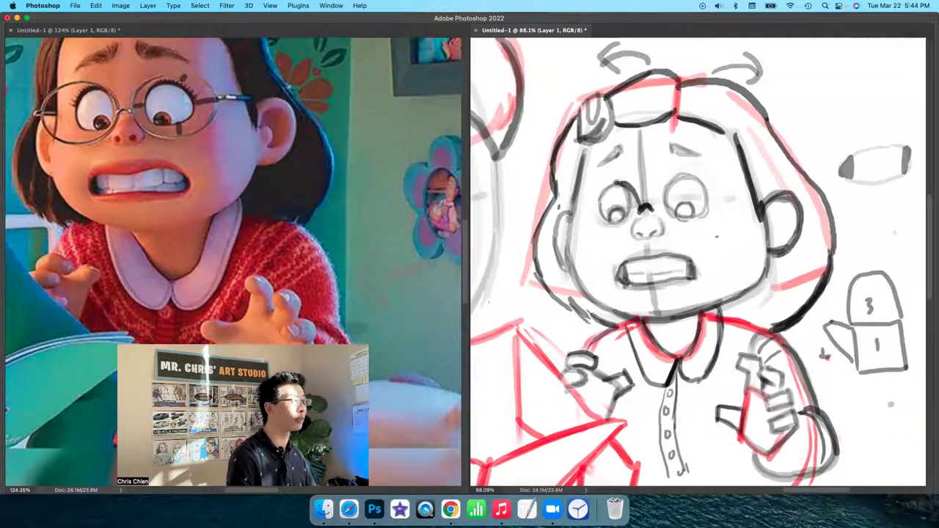
# Redraw the edge of the girl's face below the hair clip and draw the round lens around the eye on that side
pyautogui.click(108, 85)
pyautogui.moveTo(116, 74); pyautogui.dragTo(106, 80)
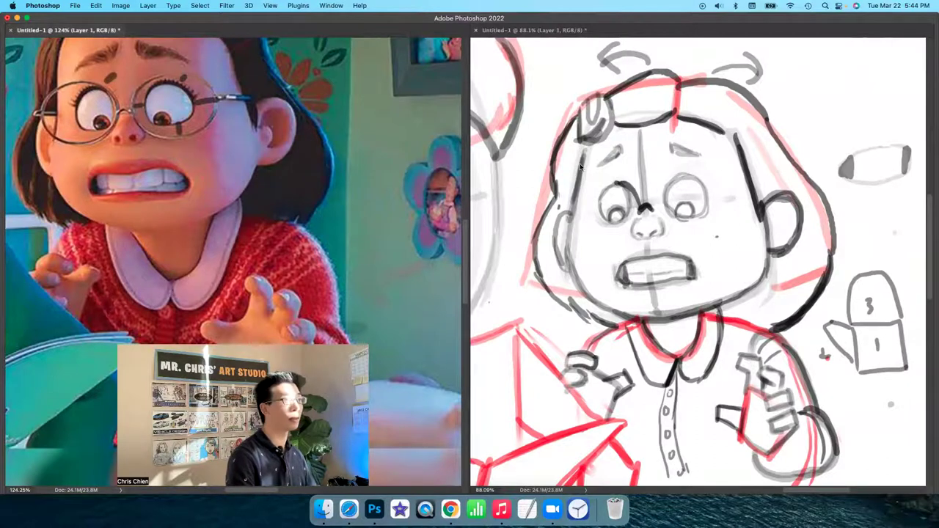
pyautogui.click(579, 210)
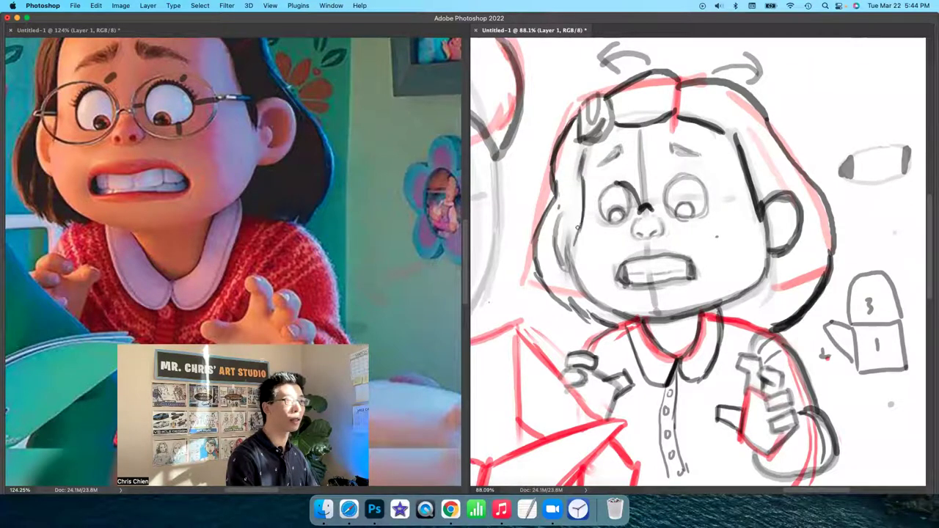
pyautogui.moveTo(582, 180); pyautogui.dragTo(574, 261)
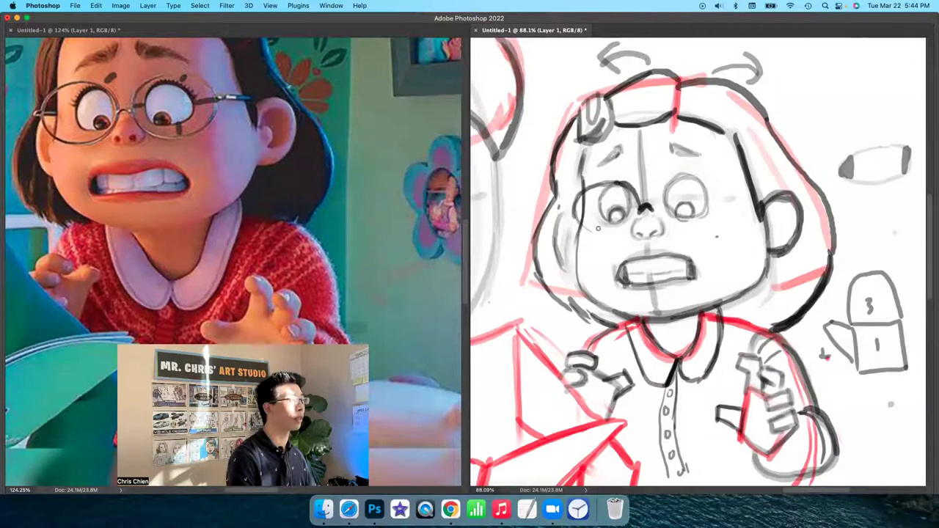
pyautogui.moveTo(583, 224)
pyautogui.mouseDown()
pyautogui.moveTo(629, 229)
pyautogui.moveTo(640, 209)
pyautogui.moveTo(621, 231)
pyautogui.mouseUp()
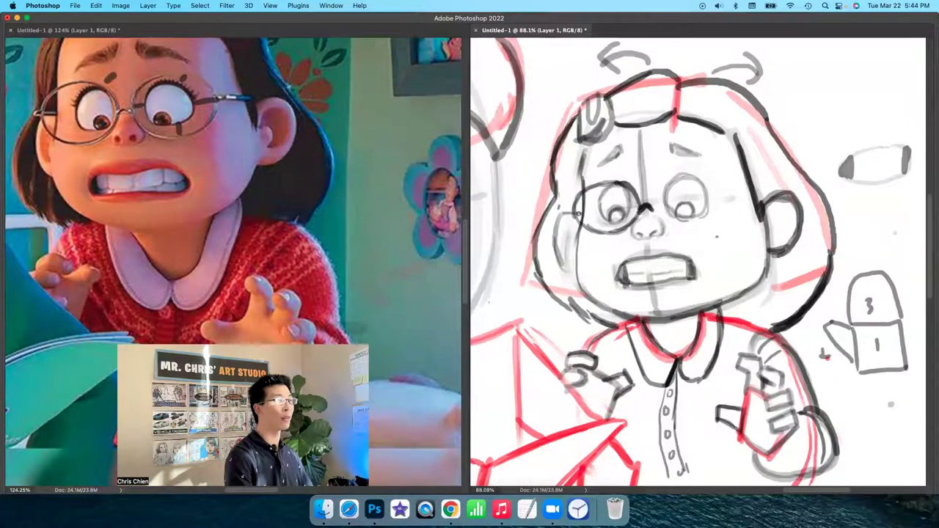
# Draw the second round lens with its arm reaching to the near ear, and refine the lines at the far ear
pyautogui.moveTo(563, 217)
pyautogui.mouseDown()
pyautogui.moveTo(559, 250)
pyautogui.moveTo(570, 263)
pyautogui.mouseUp()
pyautogui.press('super+z')
pyautogui.moveTo(565, 215); pyautogui.dragTo(572, 261)
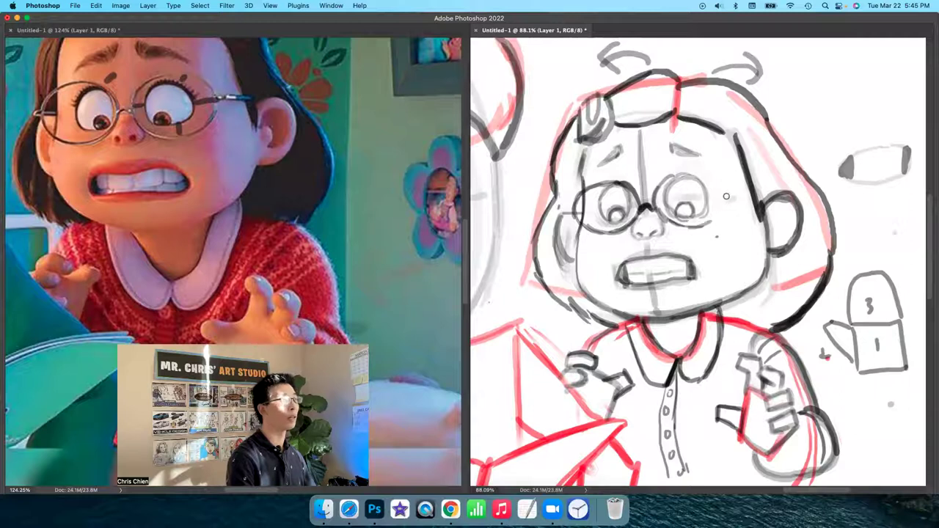
pyautogui.moveTo(727, 191)
pyautogui.mouseDown()
pyautogui.moveTo(725, 208)
pyautogui.moveTo(692, 223)
pyautogui.mouseUp()
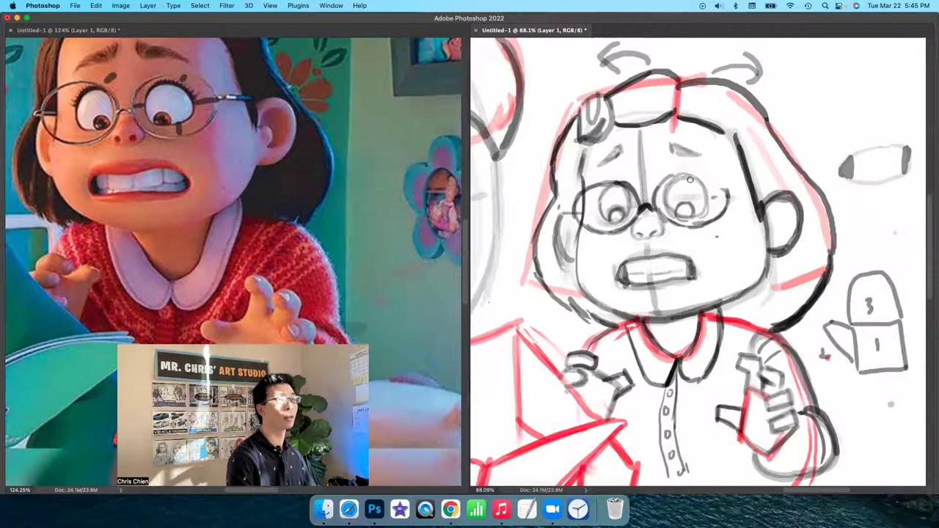
pyautogui.moveTo(675, 176)
pyautogui.mouseDown()
pyautogui.moveTo(692, 170)
pyautogui.moveTo(720, 182)
pyautogui.moveTo(675, 178)
pyautogui.moveTo(717, 179)
pyautogui.moveTo(729, 199)
pyautogui.moveTo(762, 198)
pyautogui.mouseUp()
# Detail both of the girl's eyes with shaded pupils and upper lashes, and darken the far ear's outline
pyautogui.moveTo(687, 208); pyautogui.dragTo(683, 210)
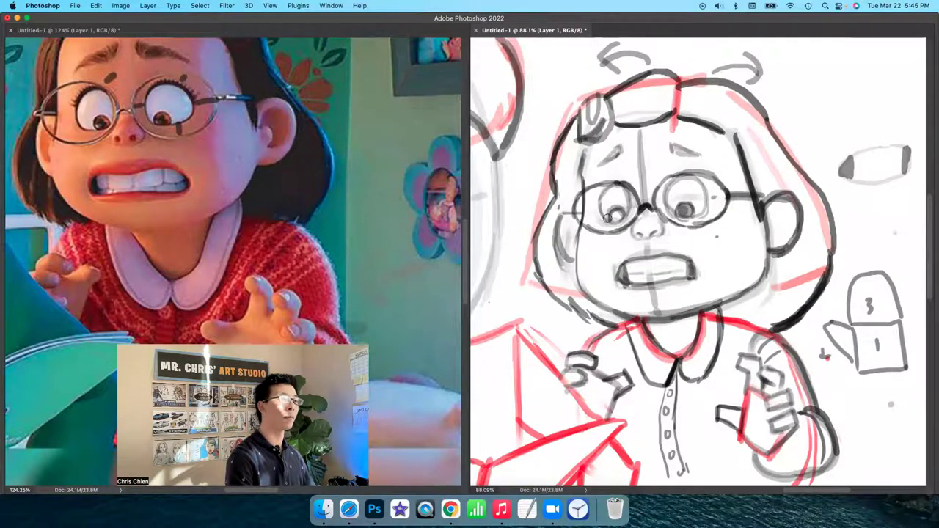
pyautogui.moveTo(618, 217); pyautogui.dragTo(617, 217)
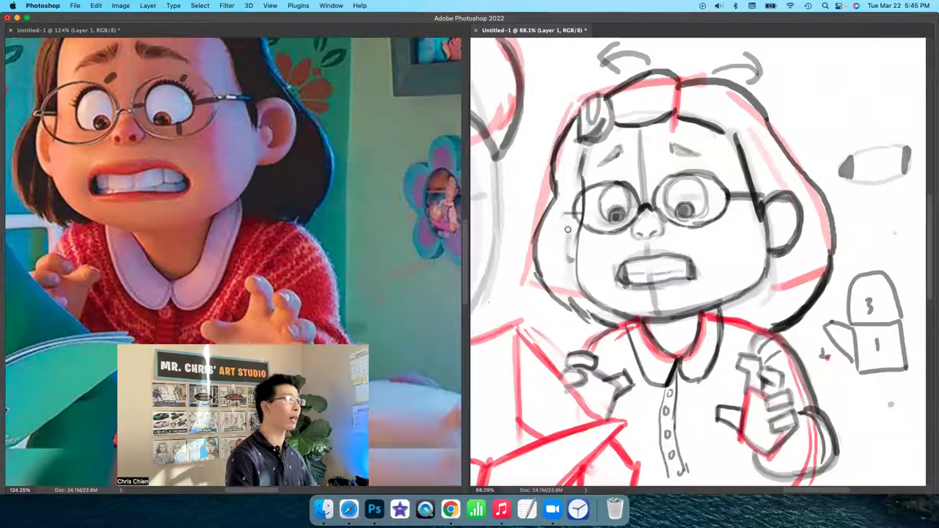
pyautogui.moveTo(570, 213)
pyautogui.mouseDown()
pyautogui.moveTo(570, 259)
pyautogui.moveTo(564, 220)
pyautogui.moveTo(576, 260)
pyautogui.moveTo(575, 229)
pyautogui.moveTo(581, 240)
pyautogui.moveTo(577, 266)
pyautogui.moveTo(597, 305)
pyautogui.mouseUp()
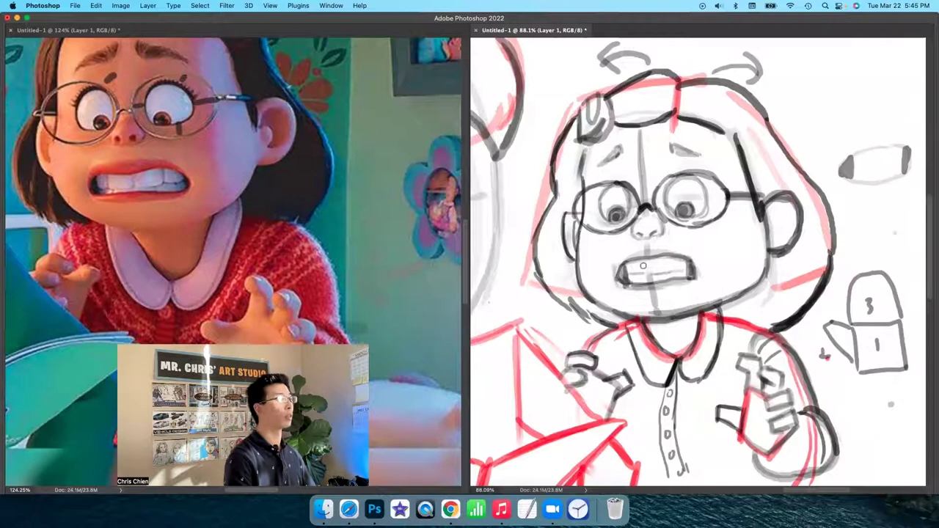
pyautogui.moveTo(625, 270); pyautogui.dragTo(635, 275)
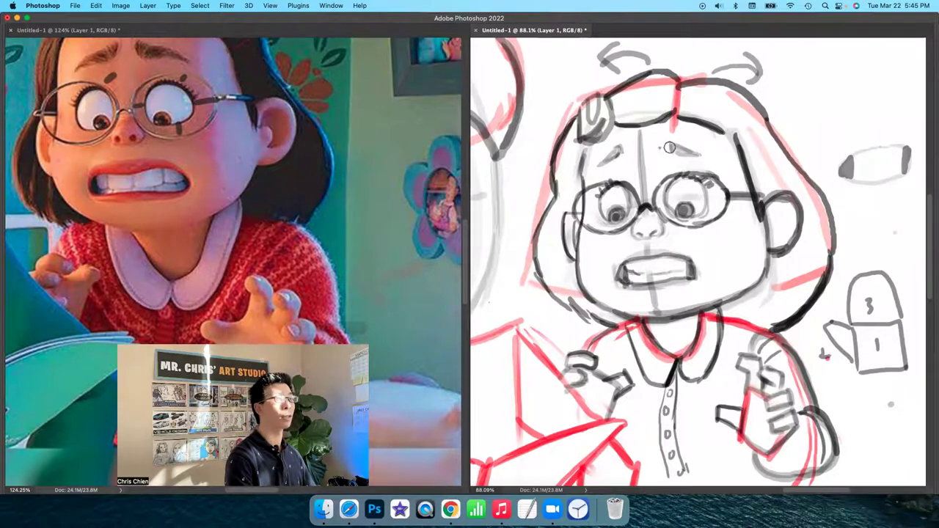
# Erase the girl's old eyebrows and redraw both as thicker dark shapes slanting up toward the middle of the forehead
pyautogui.moveTo(697, 152); pyautogui.dragTo(657, 145)
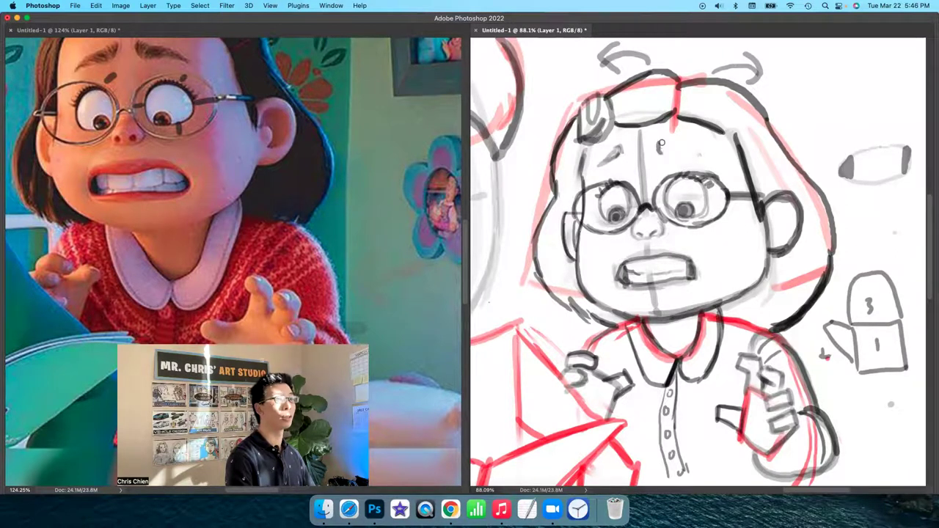
pyautogui.moveTo(660, 144); pyautogui.dragTo(623, 156)
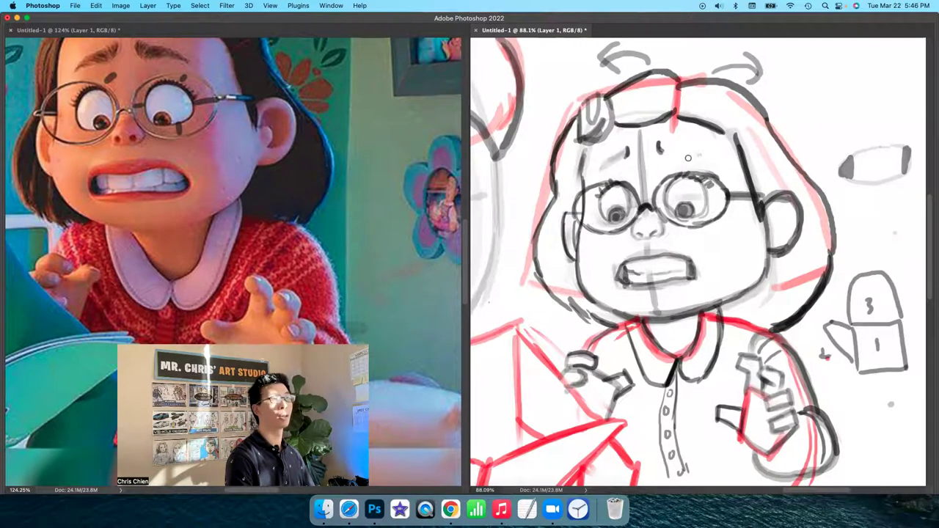
pyautogui.moveTo(660, 145); pyautogui.dragTo(685, 155)
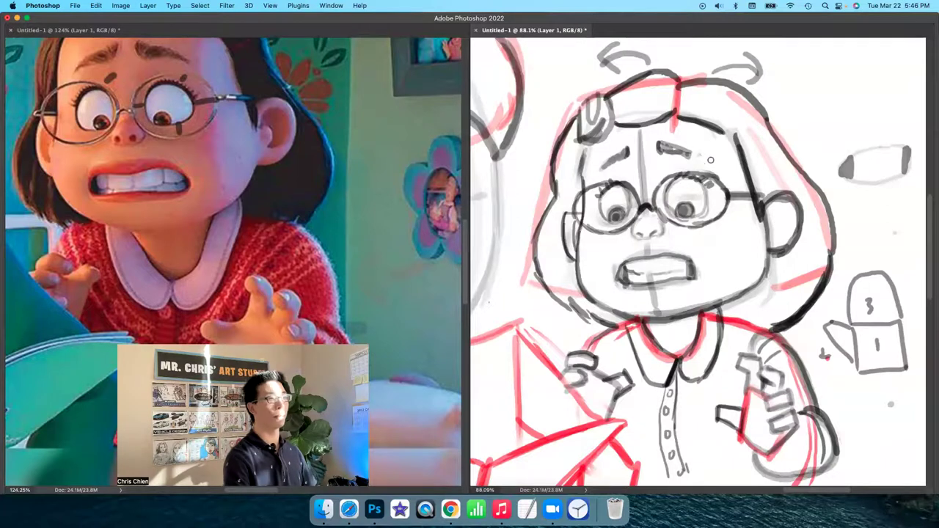
# Shade the girl's hair in flat grey on both sides of the parting, down to the ends beside her chin
pyautogui.press('super+minus')
pyautogui.press('super+minus')
pyautogui.press('super+plus')
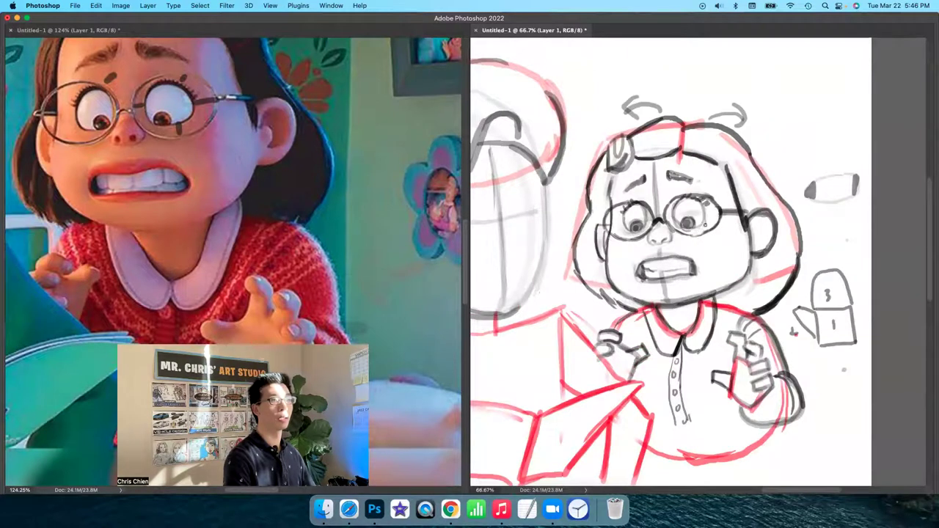
pyautogui.moveTo(719, 269); pyautogui.dragTo(732, 292)
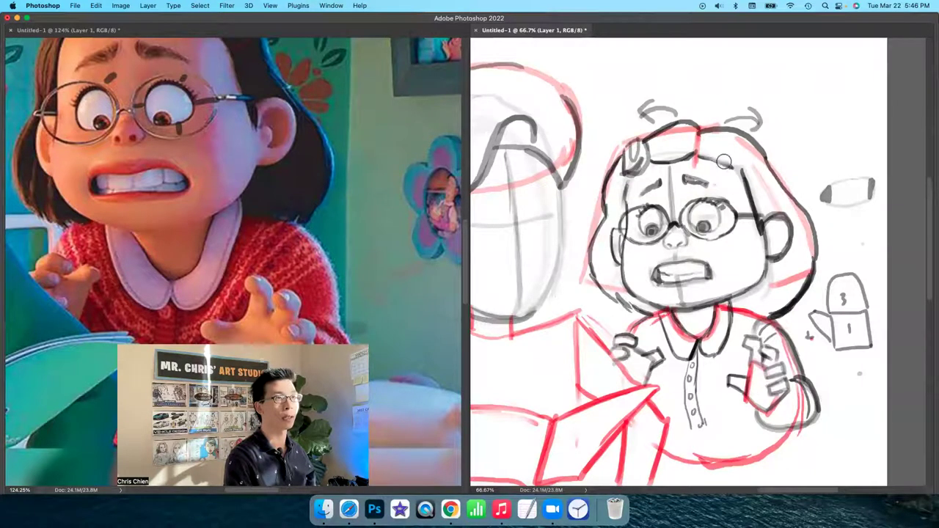
pyautogui.moveTo(708, 155)
pyautogui.mouseDown()
pyautogui.moveTo(697, 145)
pyautogui.moveTo(745, 163)
pyautogui.moveTo(741, 143)
pyautogui.moveTo(763, 213)
pyautogui.moveTo(789, 220)
pyautogui.moveTo(796, 267)
pyautogui.moveTo(745, 298)
pyautogui.moveTo(778, 297)
pyautogui.moveTo(805, 270)
pyautogui.moveTo(804, 224)
pyautogui.mouseUp()
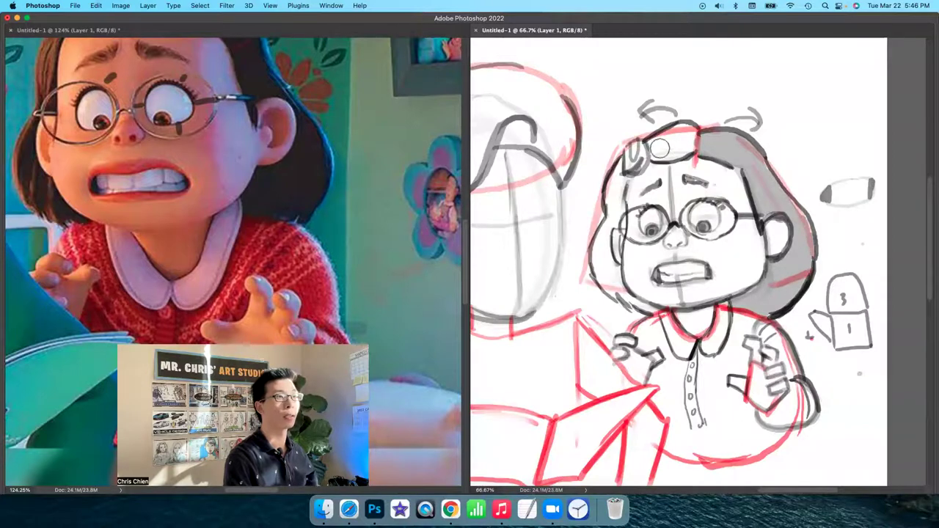
pyautogui.moveTo(652, 149)
pyautogui.mouseDown()
pyautogui.moveTo(677, 152)
pyautogui.moveTo(634, 176)
pyautogui.moveTo(615, 163)
pyautogui.moveTo(614, 219)
pyautogui.moveTo(604, 222)
pyautogui.moveTo(621, 220)
pyautogui.moveTo(607, 217)
pyautogui.moveTo(602, 232)
pyautogui.moveTo(614, 284)
pyautogui.moveTo(644, 307)
pyautogui.moveTo(606, 284)
pyautogui.mouseUp()
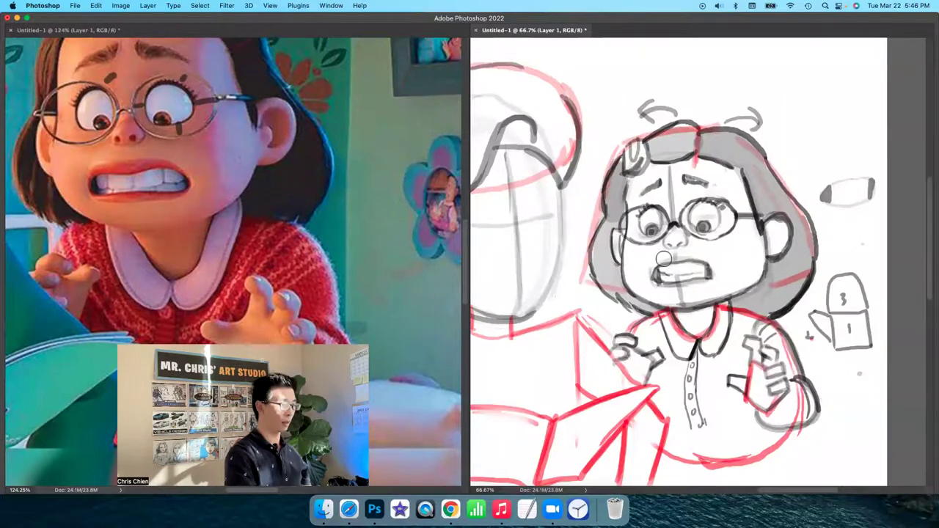
# Close the second view of the drawing and zoom out to 50% so the reference and sketch show together
pyautogui.press('super+minus')
pyautogui.press('super+minus')
pyautogui.press('super+plus')
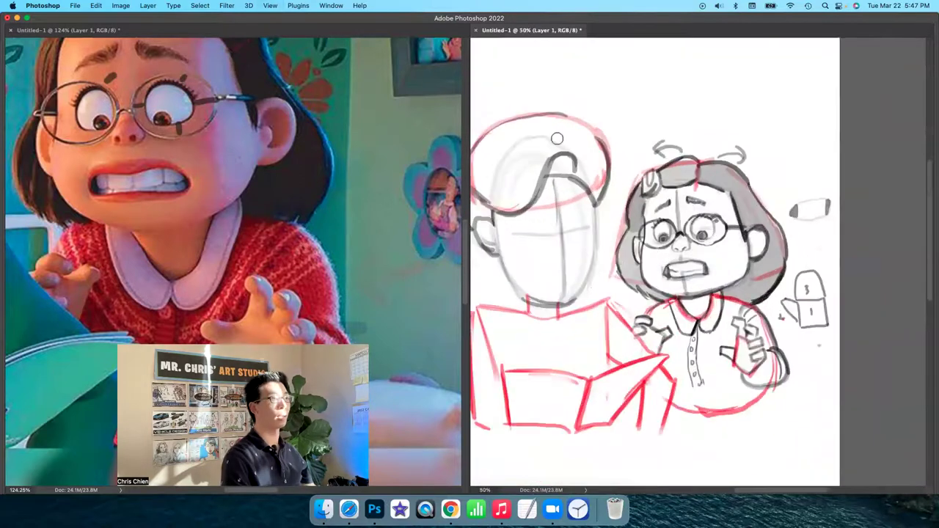
pyautogui.press('super+w')
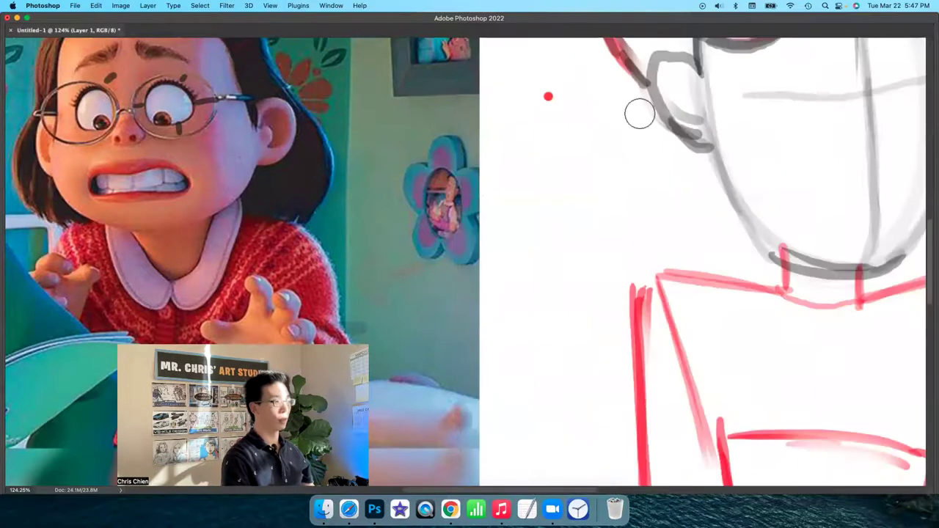
pyautogui.press('super+minus')
pyautogui.press('super+minus')
pyautogui.press('super+minus')
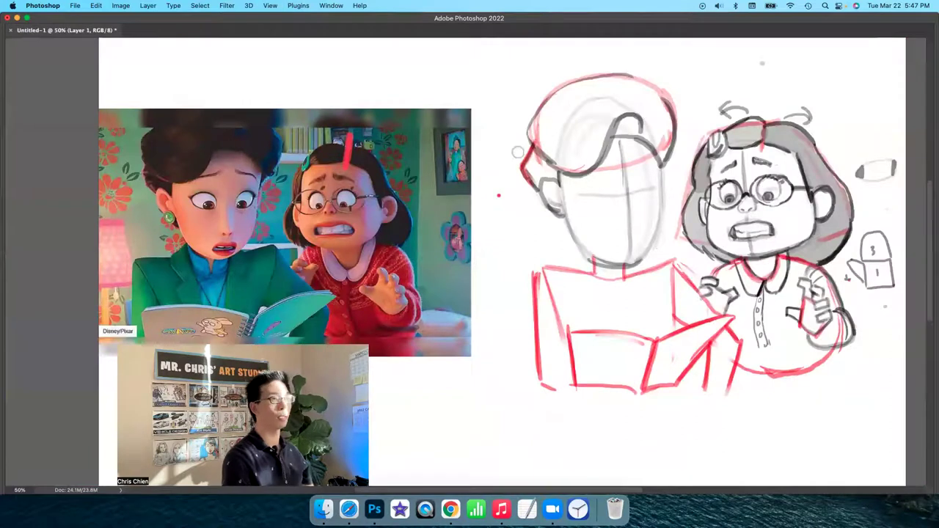
pyautogui.moveTo(609, 204); pyautogui.dragTo(615, 240)
pyautogui.press('super+t')
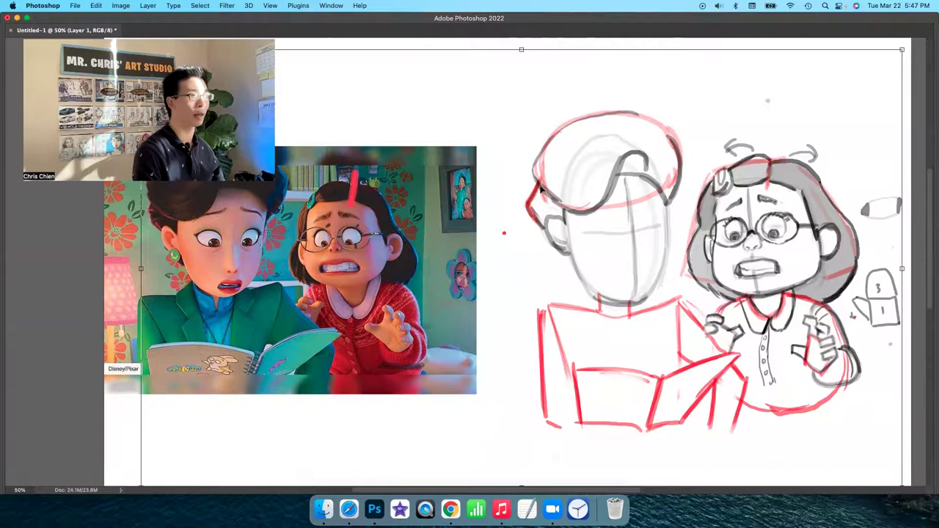
pyautogui.press('Return')
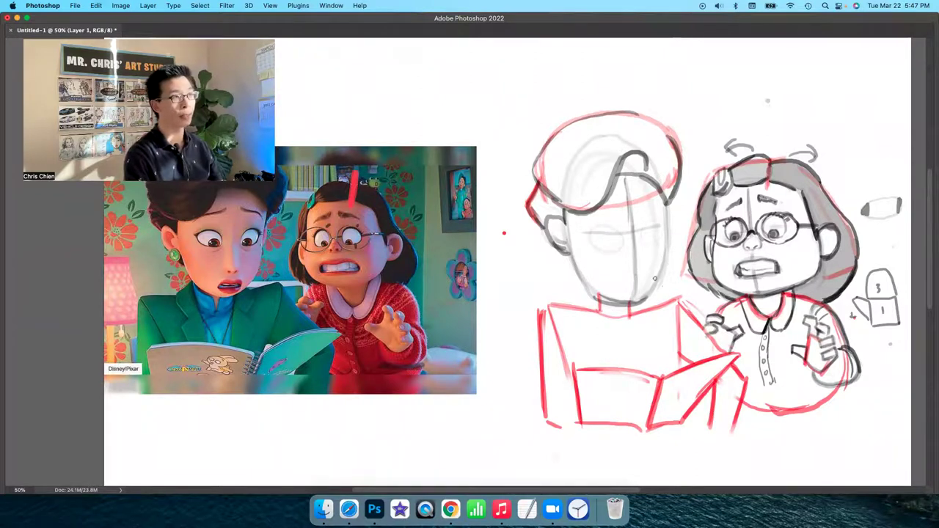
pyautogui.press('super+z')
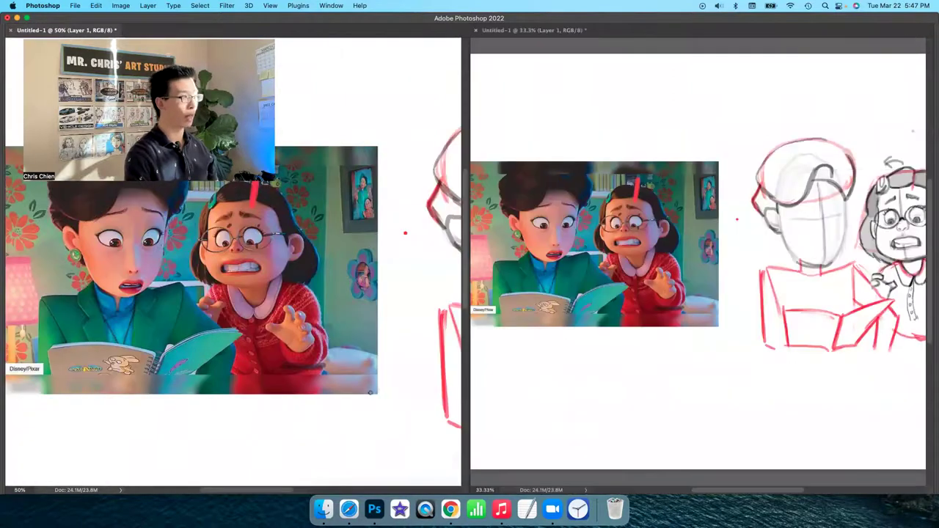
# Arrange two side-by-side views, with both characters of the reference in one and the mother's sketched head enlarged in the other
pyautogui.moveTo(268, 358); pyautogui.dragTo(403, 395)
pyautogui.click(806, 299)
pyautogui.moveTo(807, 299); pyautogui.dragTo(614, 335)
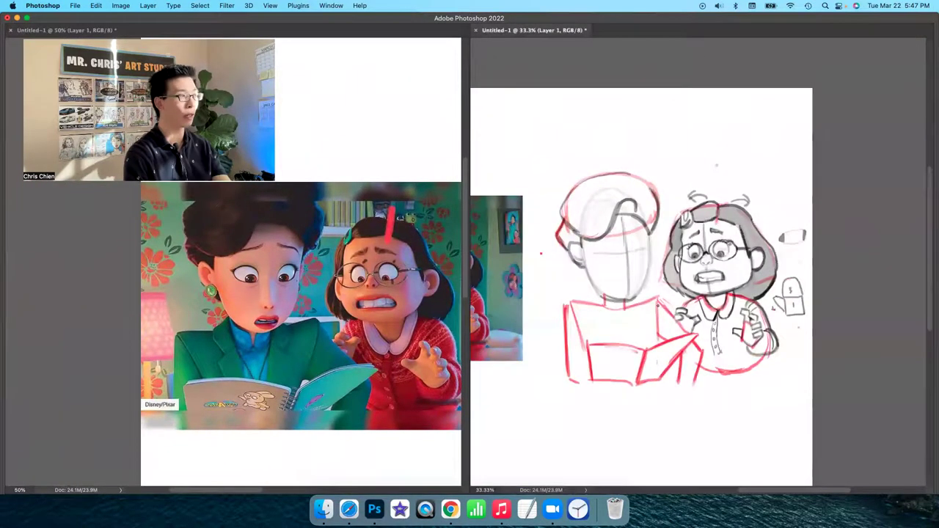
pyautogui.scroll(4, 648, 312)
pyautogui.scroll(5, 650, 309)
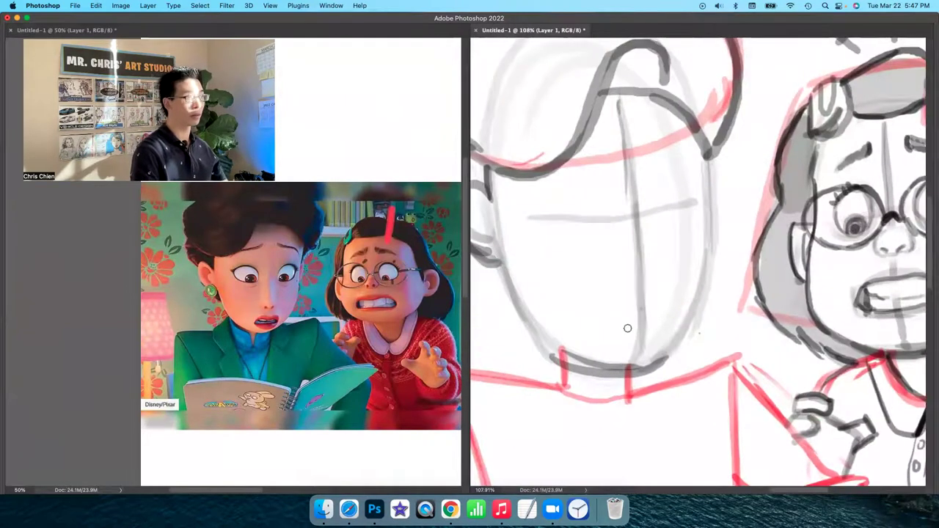
# Block in the mother's mouth as a small slanted box, and darken her far cheek's outline down to the chin
pyautogui.moveTo(617, 330)
pyautogui.mouseDown()
pyautogui.moveTo(661, 320)
pyautogui.moveTo(609, 347)
pyautogui.moveTo(647, 347)
pyautogui.moveTo(631, 352)
pyautogui.moveTo(670, 337)
pyautogui.moveTo(653, 317)
pyautogui.mouseUp()
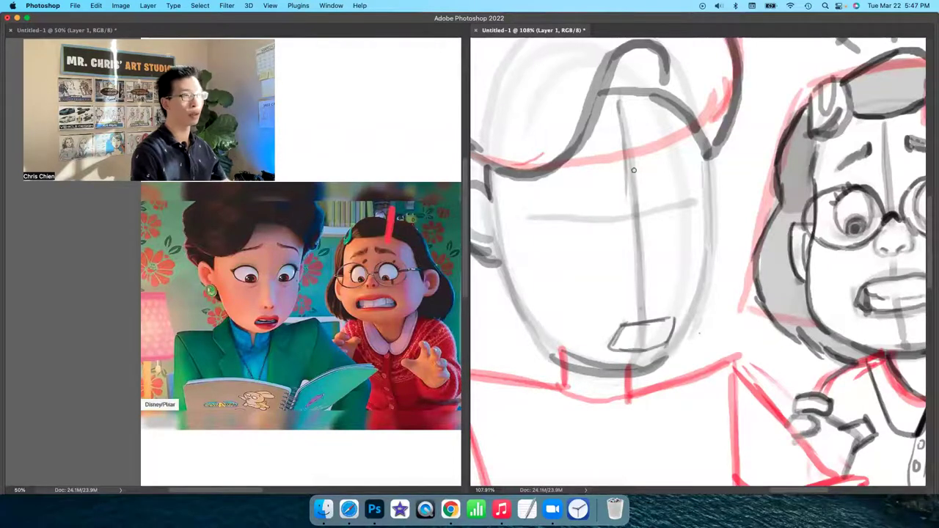
pyautogui.moveTo(632, 177)
pyautogui.mouseDown()
pyautogui.moveTo(649, 329)
pyautogui.moveTo(637, 373)
pyautogui.mouseUp()
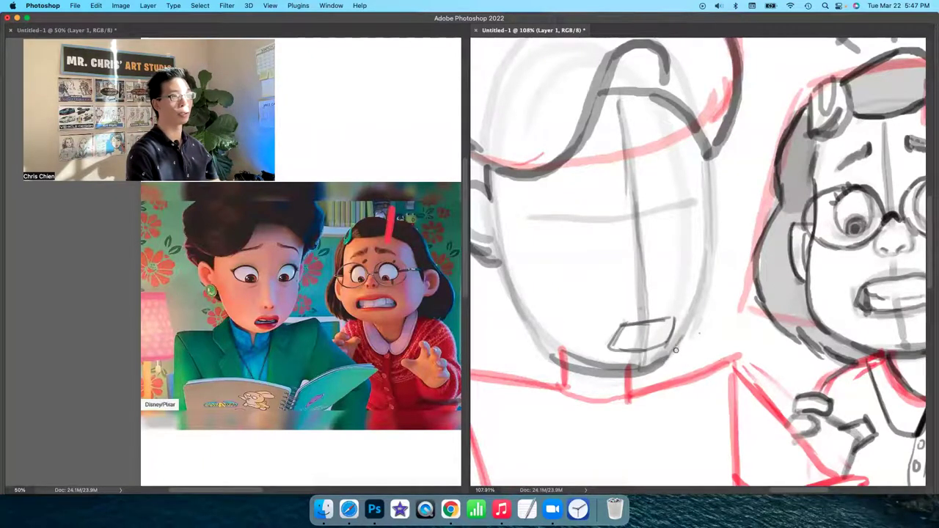
pyautogui.press('e')
pyautogui.press('b')
pyautogui.moveTo(706, 160); pyautogui.dragTo(707, 307)
pyautogui.moveTo(706, 263); pyautogui.dragTo(686, 339)
pyautogui.moveTo(706, 285); pyautogui.dragTo(665, 357)
pyautogui.moveTo(701, 304); pyautogui.dragTo(646, 378)
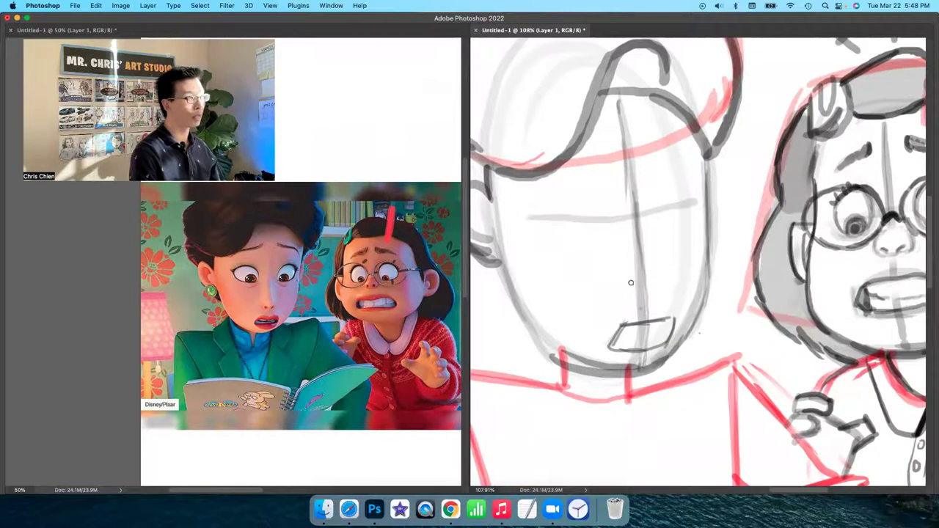
# Draw the mother's nose with a short curved base on the centre line and a slanting side line
pyautogui.moveTo(624, 284); pyautogui.dragTo(660, 282)
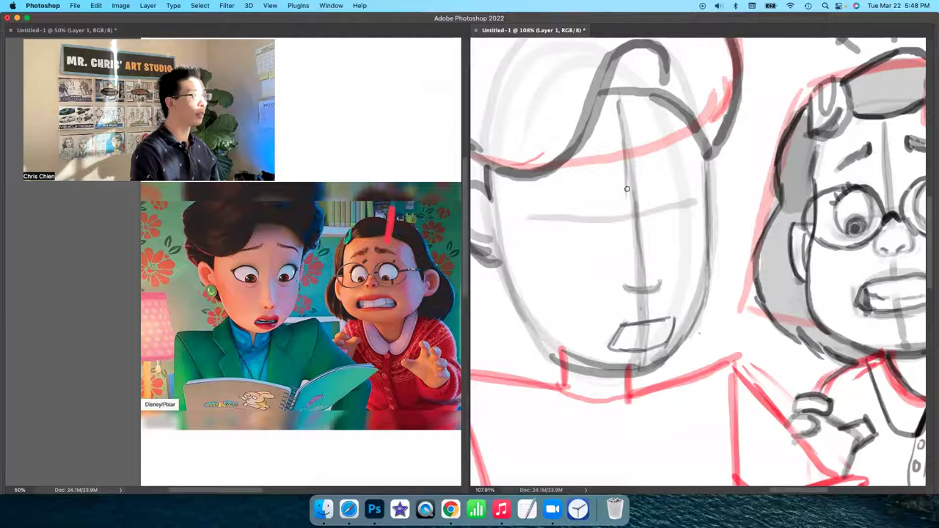
pyautogui.click(271, 265)
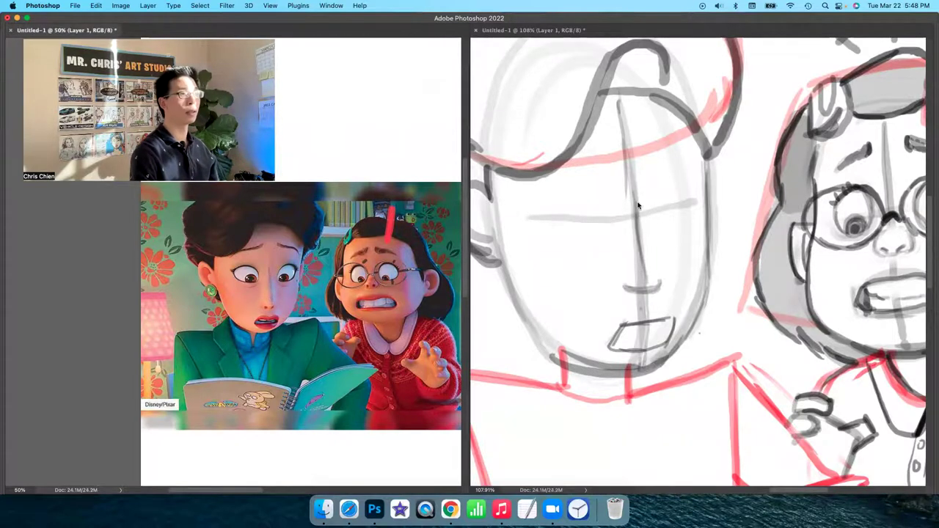
pyautogui.hotkey('ctrl', 'Tab')
pyautogui.moveTo(646, 217); pyautogui.dragTo(664, 275)
pyautogui.moveTo(653, 242)
pyautogui.mouseDown()
pyautogui.moveTo(653, 292)
pyautogui.moveTo(650, 291)
pyautogui.mouseUp()
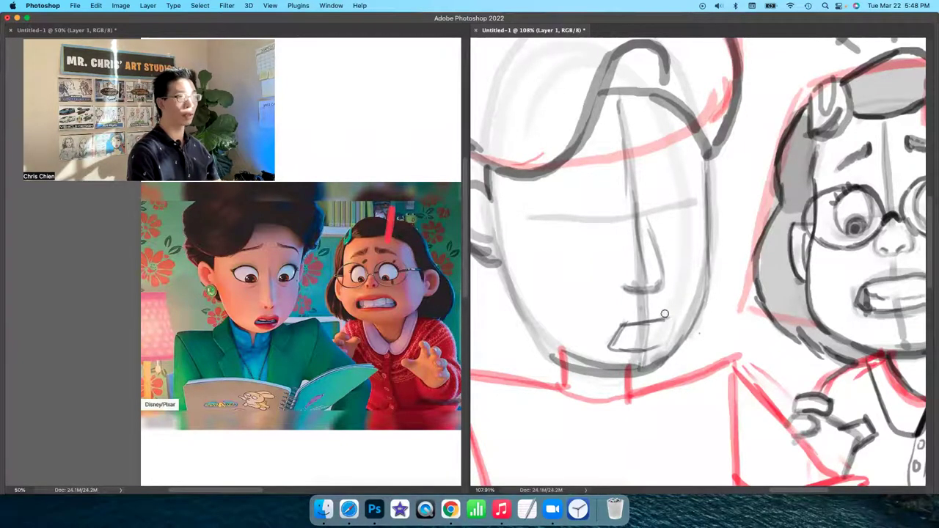
# Reshape the mother's boxy mouth into slightly parted lips with a dipped upper lip and rounded corners
pyautogui.moveTo(668, 314); pyautogui.dragTo(655, 344)
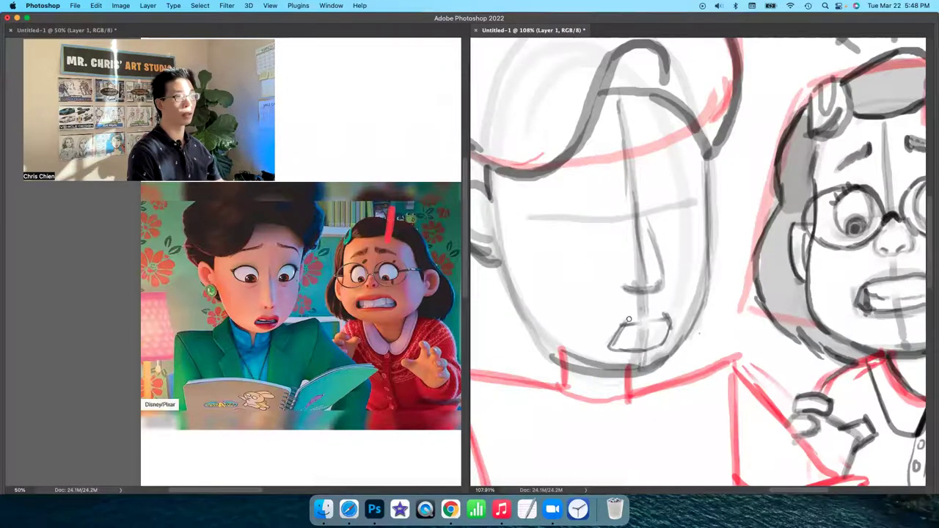
pyautogui.moveTo(715, 334); pyautogui.dragTo(734, 347)
pyautogui.moveTo(660, 358)
pyautogui.mouseDown()
pyautogui.moveTo(649, 361)
pyautogui.moveTo(682, 352)
pyautogui.moveTo(656, 367)
pyautogui.moveTo(672, 364)
pyautogui.moveTo(637, 367)
pyautogui.moveTo(681, 359)
pyautogui.moveTo(643, 342)
pyautogui.moveTo(683, 334)
pyautogui.mouseUp()
pyautogui.press('b')
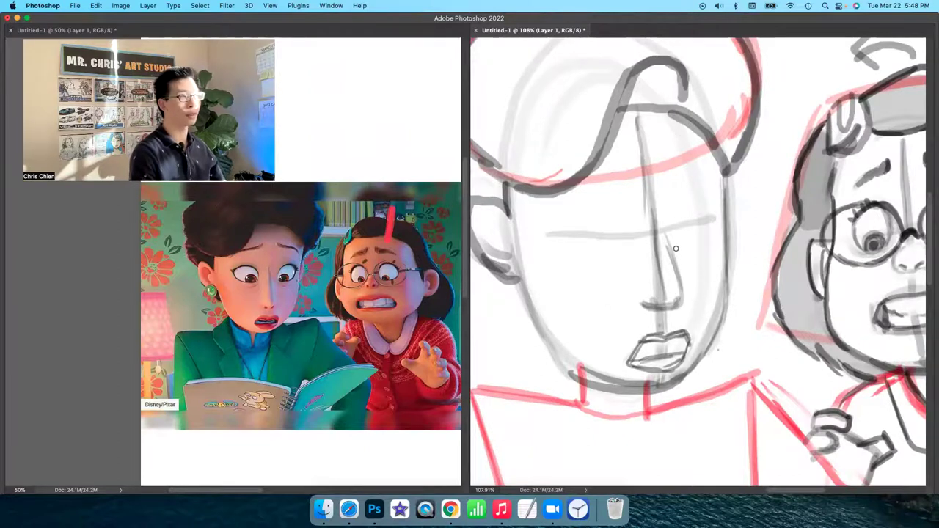
# Place faint circles for the mother's eyes along the eye line, and draw worried eyebrows slanting up toward the centre line
pyautogui.moveTo(707, 232)
pyautogui.mouseDown()
pyautogui.moveTo(683, 244)
pyautogui.moveTo(702, 203)
pyautogui.moveTo(683, 251)
pyautogui.moveTo(685, 205)
pyautogui.moveTo(704, 248)
pyautogui.moveTo(676, 241)
pyautogui.mouseUp()
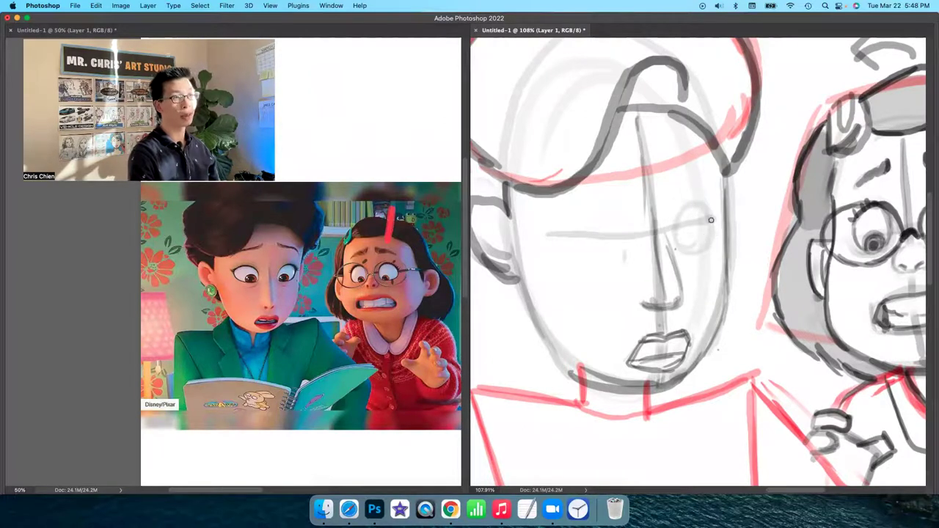
pyautogui.moveTo(606, 248)
pyautogui.mouseDown()
pyautogui.moveTo(596, 217)
pyautogui.moveTo(585, 262)
pyautogui.moveTo(621, 231)
pyautogui.moveTo(604, 215)
pyautogui.moveTo(620, 256)
pyautogui.moveTo(613, 217)
pyautogui.moveTo(578, 222)
pyautogui.moveTo(584, 261)
pyautogui.moveTo(618, 235)
pyautogui.moveTo(591, 211)
pyautogui.moveTo(636, 225)
pyautogui.mouseUp()
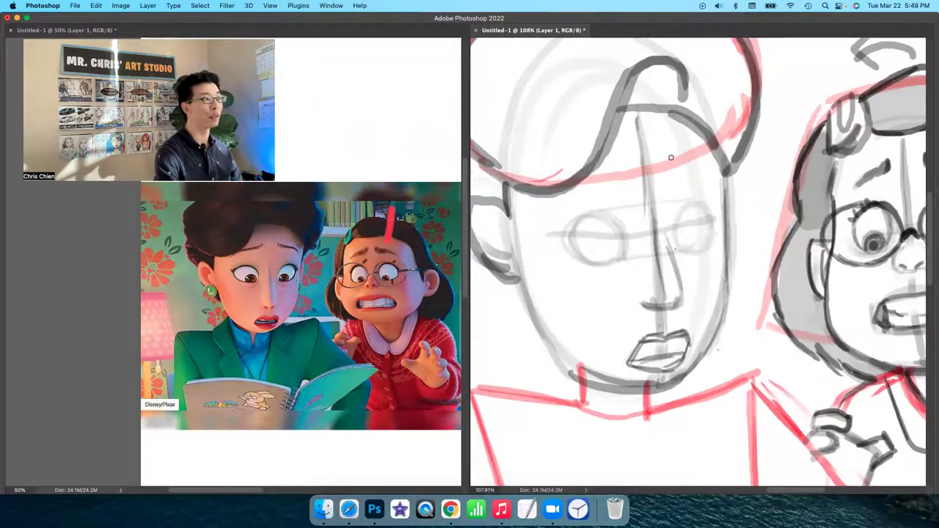
pyautogui.moveTo(663, 153)
pyautogui.mouseDown()
pyautogui.moveTo(713, 183)
pyautogui.moveTo(703, 173)
pyautogui.mouseUp()
pyautogui.moveTo(621, 159); pyautogui.dragTo(590, 179)
pyautogui.moveTo(668, 158); pyautogui.dragTo(703, 178)
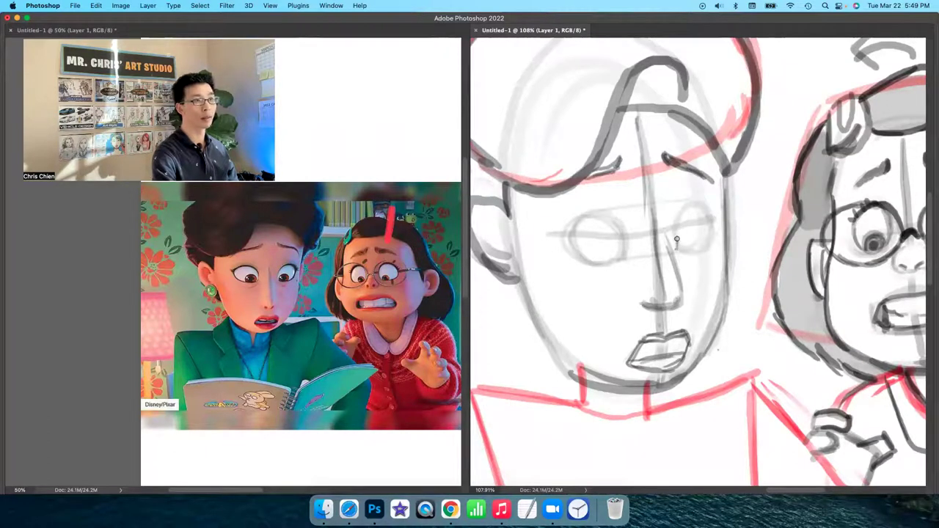
# Draw both of the mother's eyes over the faint circles with dark pupils, curved lids and small outer lashes
pyautogui.moveTo(677, 239)
pyautogui.mouseDown()
pyautogui.moveTo(706, 211)
pyautogui.moveTo(683, 207)
pyautogui.moveTo(675, 243)
pyautogui.moveTo(711, 213)
pyautogui.moveTo(675, 224)
pyautogui.moveTo(675, 248)
pyautogui.moveTo(696, 246)
pyautogui.moveTo(676, 245)
pyautogui.moveTo(687, 245)
pyautogui.mouseUp()
pyautogui.press('super+z')
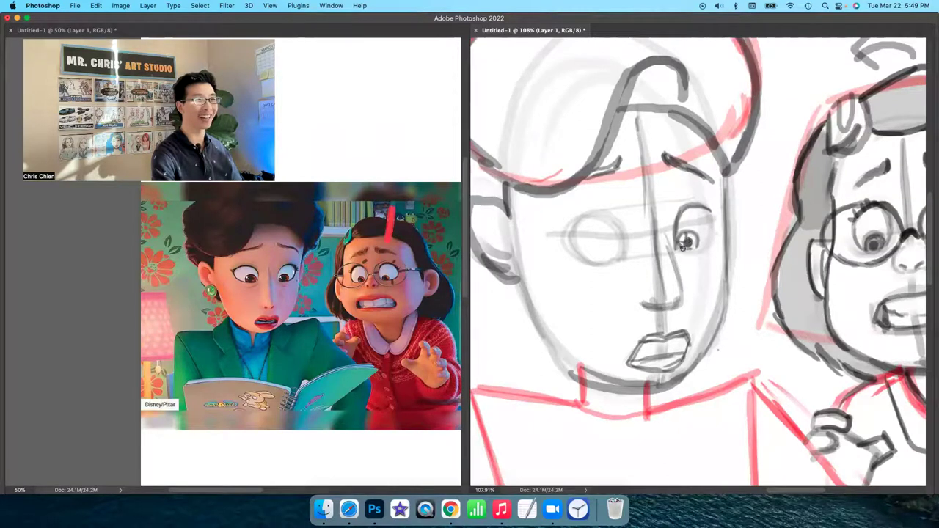
pyautogui.moveTo(682, 245); pyautogui.dragTo(697, 248)
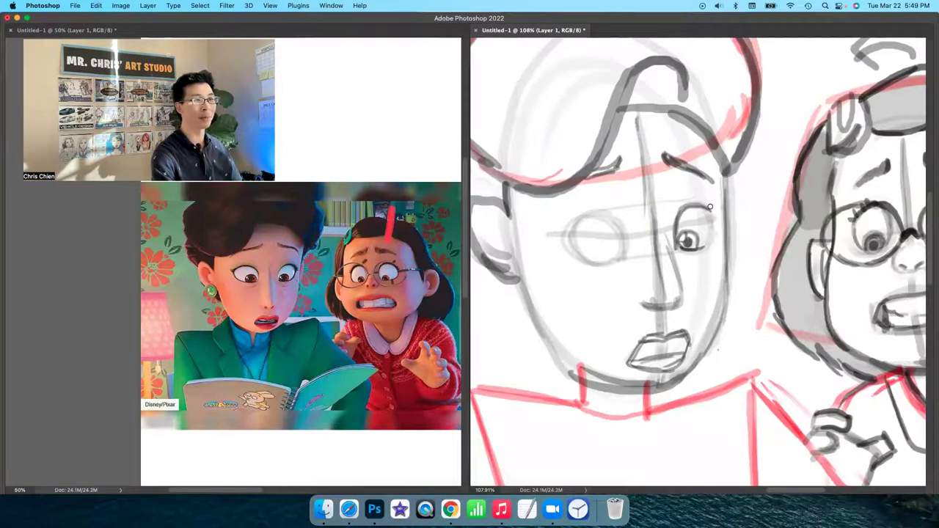
pyautogui.moveTo(708, 213); pyautogui.dragTo(697, 249)
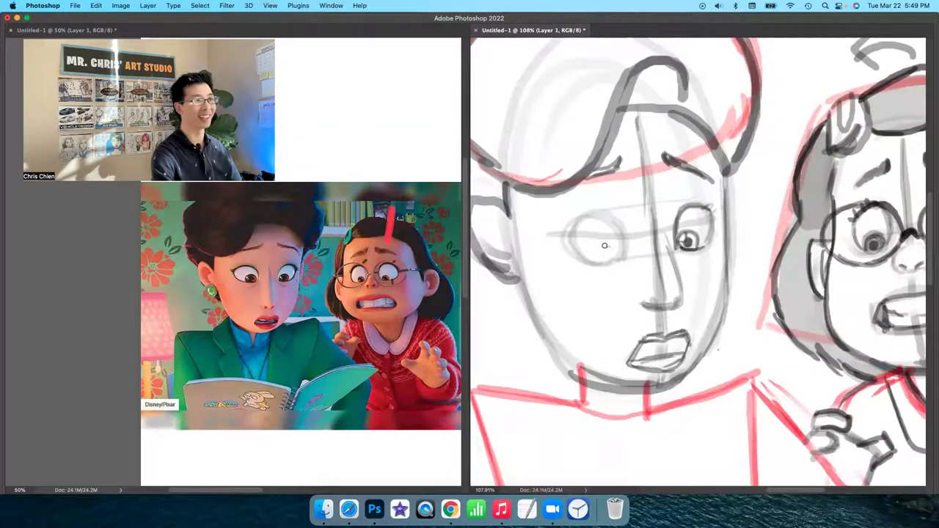
pyautogui.moveTo(597, 248)
pyautogui.mouseDown()
pyautogui.moveTo(595, 259)
pyautogui.moveTo(602, 245)
pyautogui.moveTo(607, 256)
pyautogui.mouseUp()
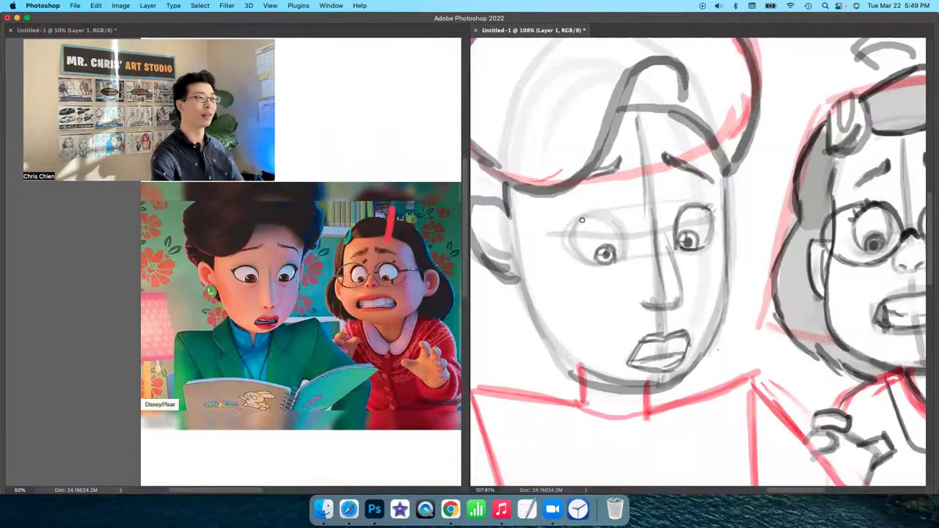
pyautogui.moveTo(573, 232)
pyautogui.mouseDown()
pyautogui.moveTo(604, 218)
pyautogui.moveTo(622, 257)
pyautogui.moveTo(624, 240)
pyautogui.moveTo(614, 219)
pyautogui.moveTo(598, 214)
pyautogui.moveTo(575, 229)
pyautogui.moveTo(593, 212)
pyautogui.moveTo(603, 214)
pyautogui.moveTo(570, 229)
pyautogui.moveTo(583, 256)
pyautogui.mouseUp()
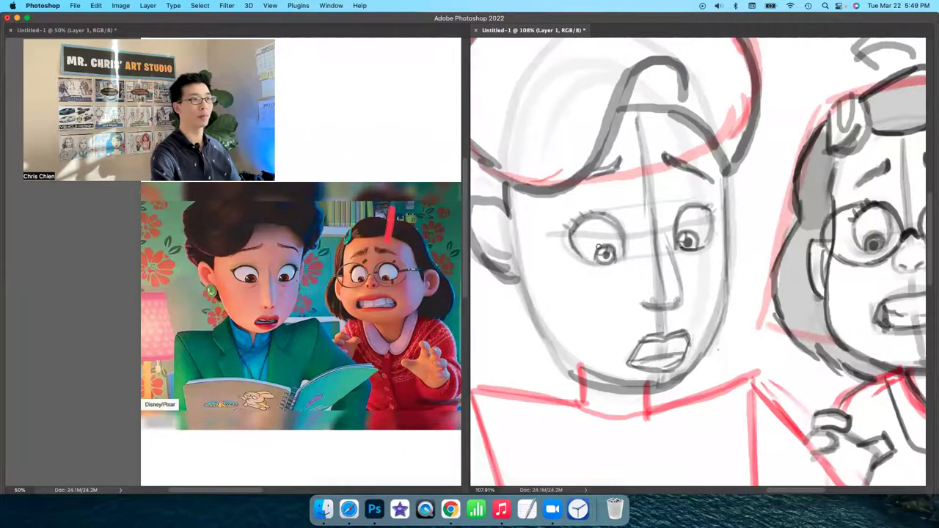
# Draw a large example eye with a dark pupil and highlight beside the mother's near cheek
pyautogui.moveTo(641, 347); pyautogui.dragTo(656, 337)
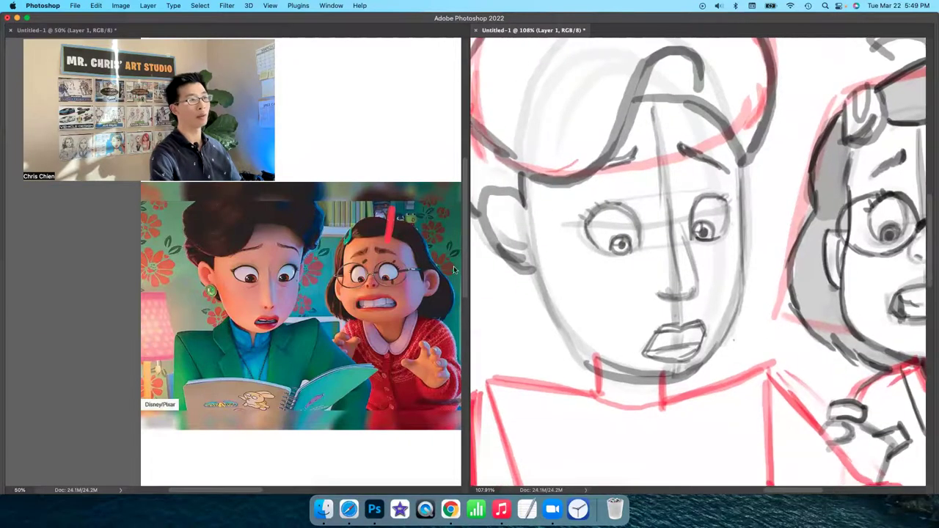
pyautogui.moveTo(510, 295)
pyautogui.mouseDown()
pyautogui.moveTo(482, 314)
pyautogui.moveTo(516, 338)
pyautogui.moveTo(497, 301)
pyautogui.moveTo(487, 302)
pyautogui.moveTo(493, 316)
pyautogui.moveTo(495, 294)
pyautogui.moveTo(508, 314)
pyautogui.moveTo(496, 318)
pyautogui.moveTo(523, 313)
pyautogui.moveTo(513, 307)
pyautogui.moveTo(499, 334)
pyautogui.mouseUp()
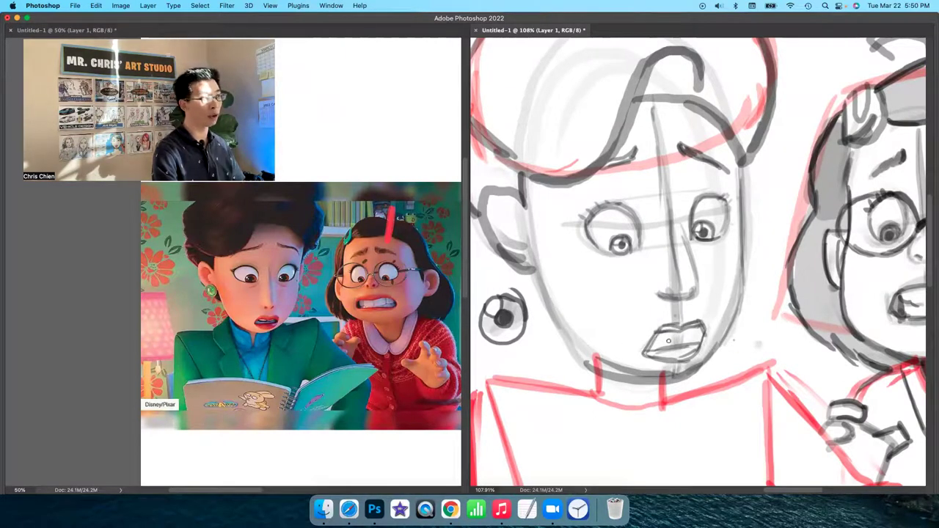
# Darken the inside of the mother's mouth around the teeth, and strengthen the lashes and upper lids of both eyes
pyautogui.moveTo(667, 340)
pyautogui.mouseDown()
pyautogui.moveTo(695, 332)
pyautogui.moveTo(682, 347)
pyautogui.moveTo(700, 336)
pyautogui.mouseUp()
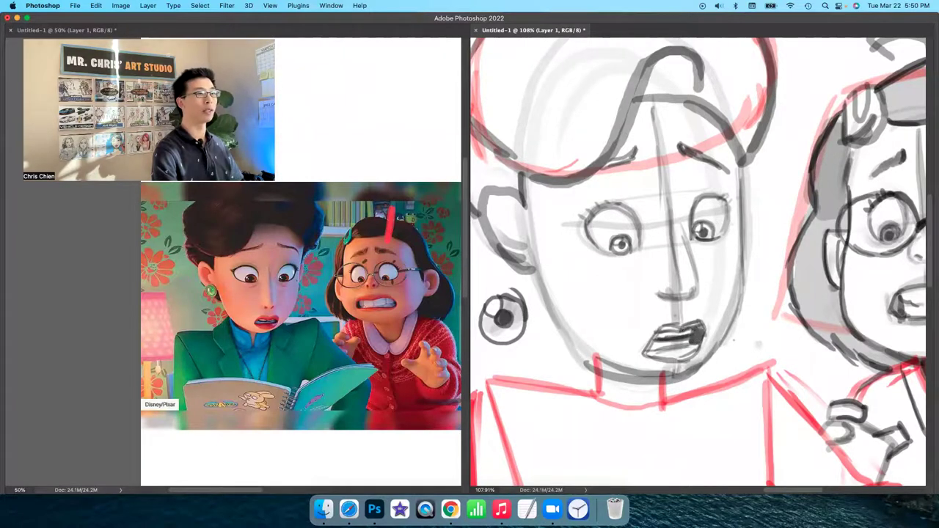
pyautogui.moveTo(652, 336)
pyautogui.mouseDown()
pyautogui.moveTo(663, 353)
pyautogui.moveTo(648, 353)
pyautogui.moveTo(693, 346)
pyautogui.mouseUp()
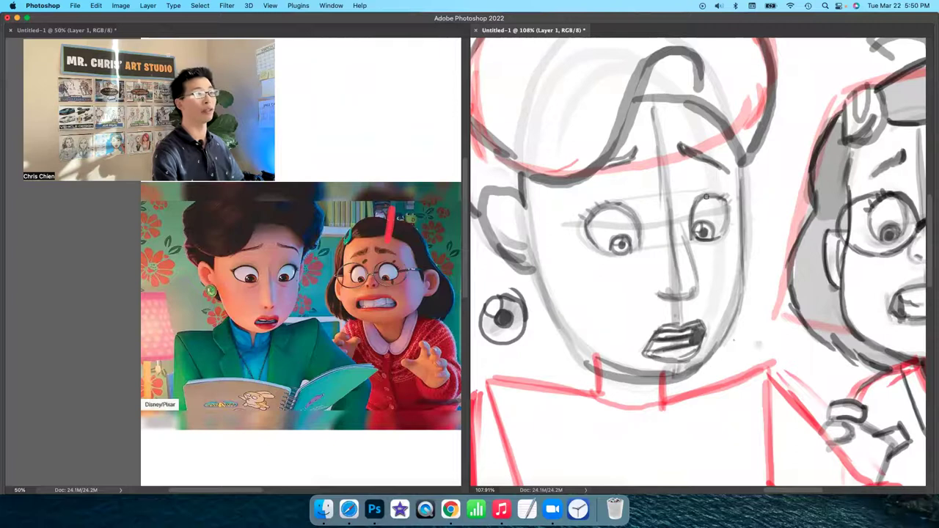
pyautogui.moveTo(723, 188)
pyautogui.mouseDown()
pyautogui.moveTo(737, 205)
pyautogui.moveTo(716, 194)
pyautogui.moveTo(728, 214)
pyautogui.moveTo(723, 231)
pyautogui.mouseUp()
pyautogui.moveTo(590, 211)
pyautogui.mouseDown()
pyautogui.moveTo(580, 224)
pyautogui.moveTo(603, 210)
pyautogui.mouseUp()
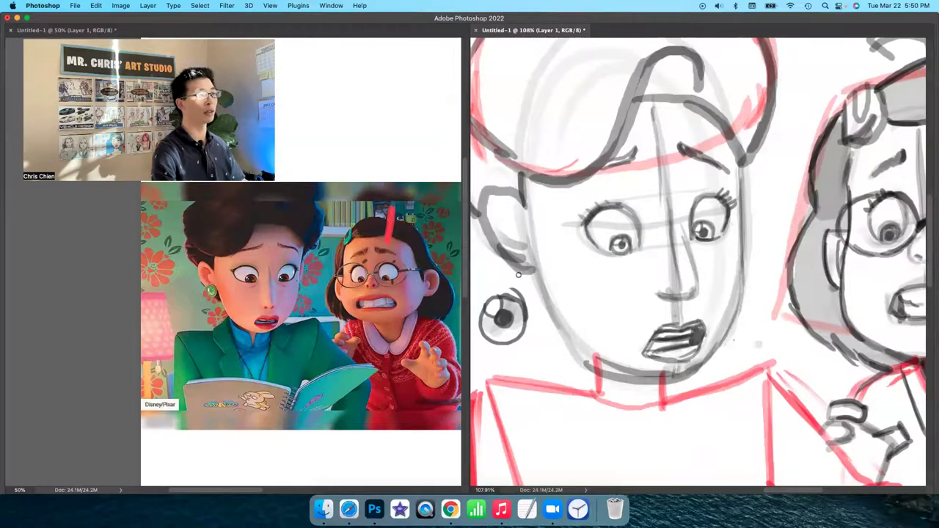
# Replace the large example eye with a small round earring on the mother's ear lobe, and darken her near jaw line
pyautogui.press('e')
pyautogui.moveTo(511, 307)
pyautogui.mouseDown()
pyautogui.moveTo(495, 301)
pyautogui.moveTo(514, 325)
pyautogui.moveTo(503, 298)
pyautogui.moveTo(521, 275)
pyautogui.moveTo(520, 261)
pyautogui.moveTo(516, 291)
pyautogui.moveTo(516, 248)
pyautogui.moveTo(525, 277)
pyautogui.moveTo(514, 258)
pyautogui.moveTo(526, 257)
pyautogui.moveTo(552, 306)
pyautogui.moveTo(534, 297)
pyautogui.moveTo(551, 298)
pyautogui.mouseUp()
pyautogui.press('[')
pyautogui.press('b')
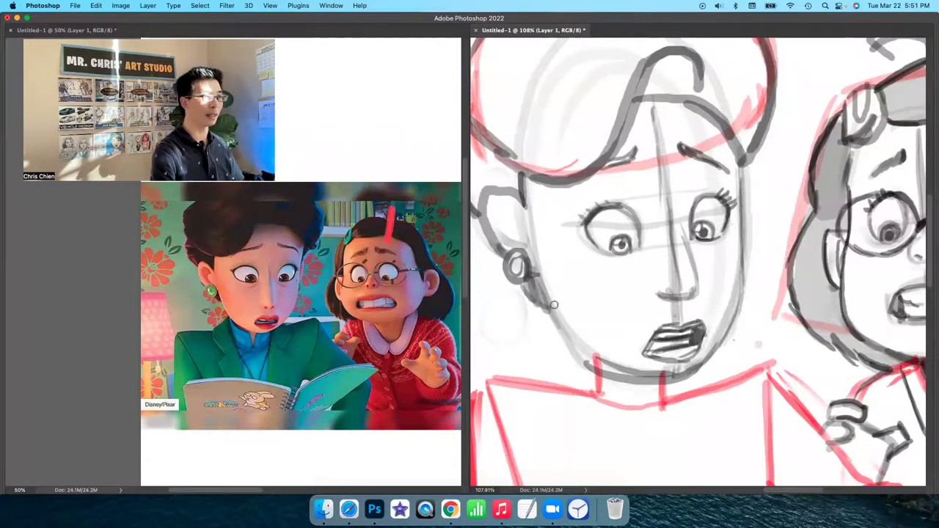
pyautogui.moveTo(555, 320)
pyautogui.mouseDown()
pyautogui.moveTo(579, 352)
pyautogui.moveTo(607, 363)
pyautogui.moveTo(594, 378)
pyautogui.mouseUp()
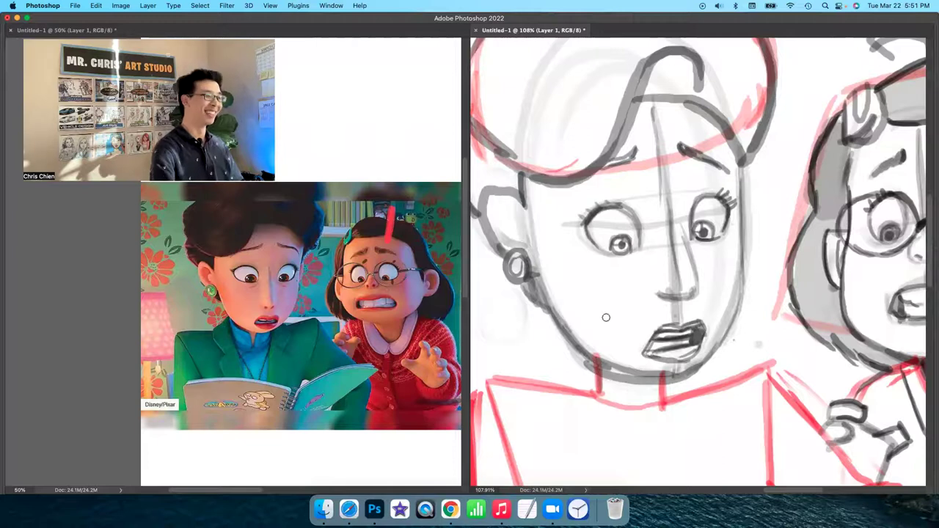
# Fill the hollow of the mother's front hair curl in dark grey and shade her hair with broad light grey strokes, including behind the ear
pyautogui.press('super+1')
pyautogui.press('super+minus')
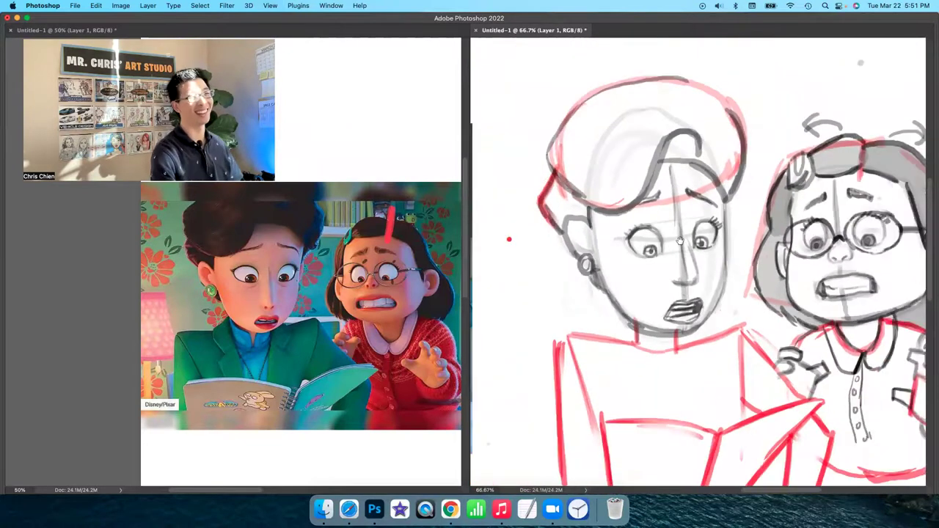
pyautogui.moveTo(722, 311); pyautogui.dragTo(667, 347)
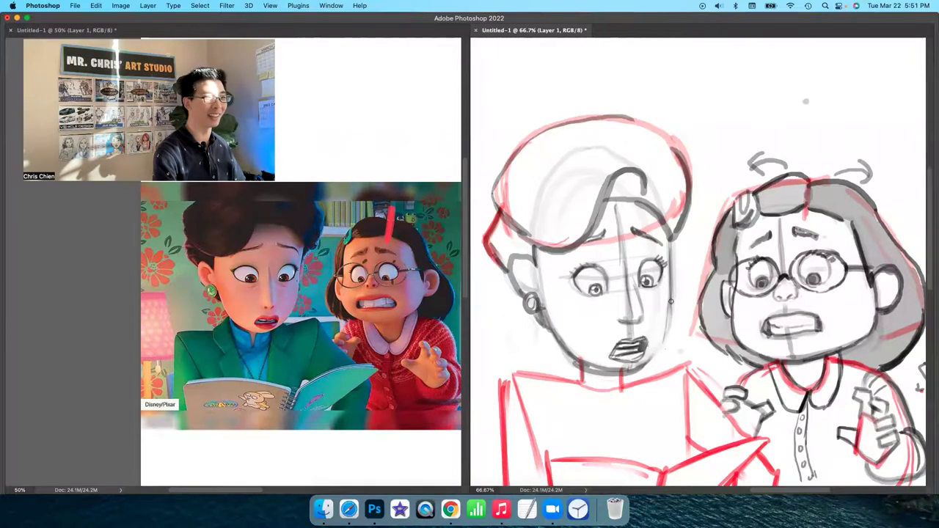
pyautogui.hscroll(-3, 641, 340)
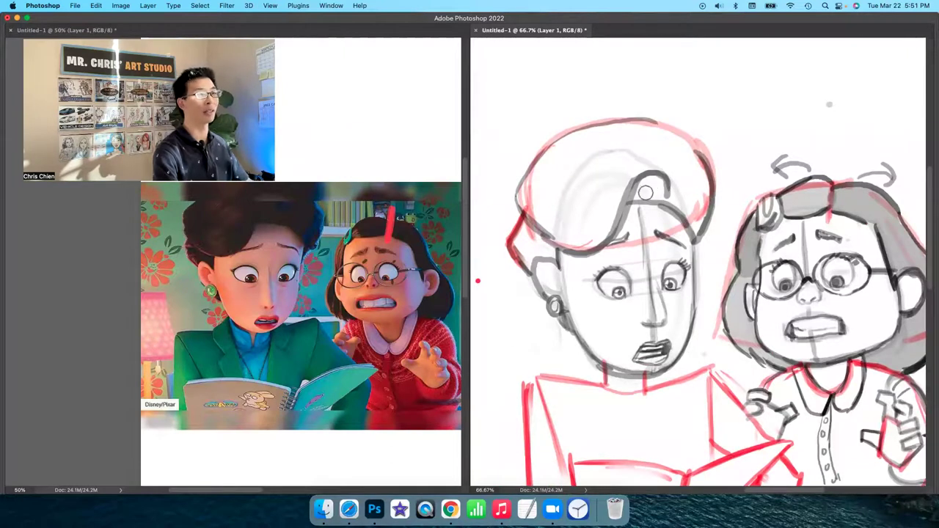
pyautogui.moveTo(642, 194)
pyautogui.mouseDown()
pyautogui.moveTo(649, 181)
pyautogui.moveTo(653, 192)
pyautogui.moveTo(649, 183)
pyautogui.moveTo(671, 193)
pyautogui.moveTo(652, 175)
pyautogui.mouseUp()
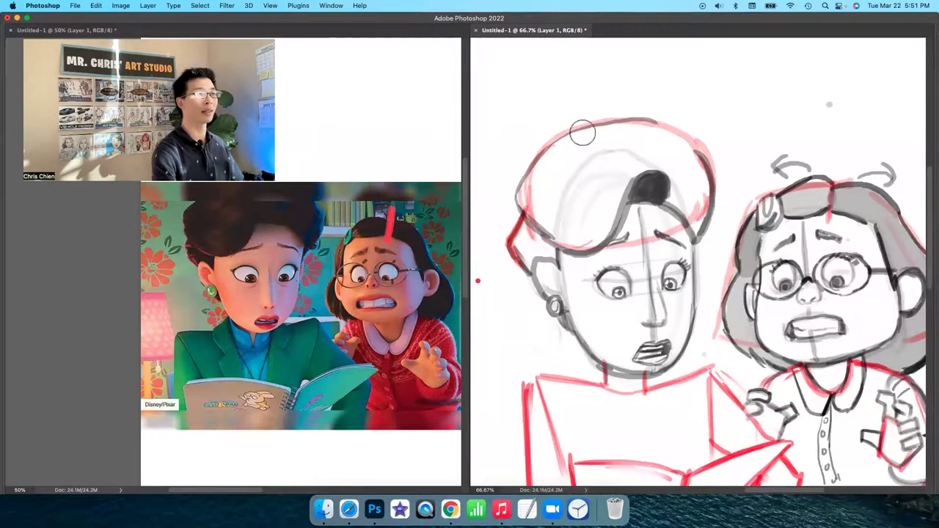
pyautogui.moveTo(583, 130)
pyautogui.mouseDown()
pyautogui.moveTo(633, 186)
pyautogui.moveTo(564, 156)
pyautogui.moveTo(544, 190)
pyautogui.moveTo(572, 182)
pyautogui.moveTo(566, 159)
pyautogui.moveTo(578, 187)
pyautogui.moveTo(558, 158)
pyautogui.moveTo(559, 194)
pyautogui.moveTo(533, 187)
pyautogui.moveTo(521, 198)
pyautogui.moveTo(548, 202)
pyautogui.moveTo(547, 230)
pyautogui.moveTo(583, 233)
pyautogui.mouseUp()
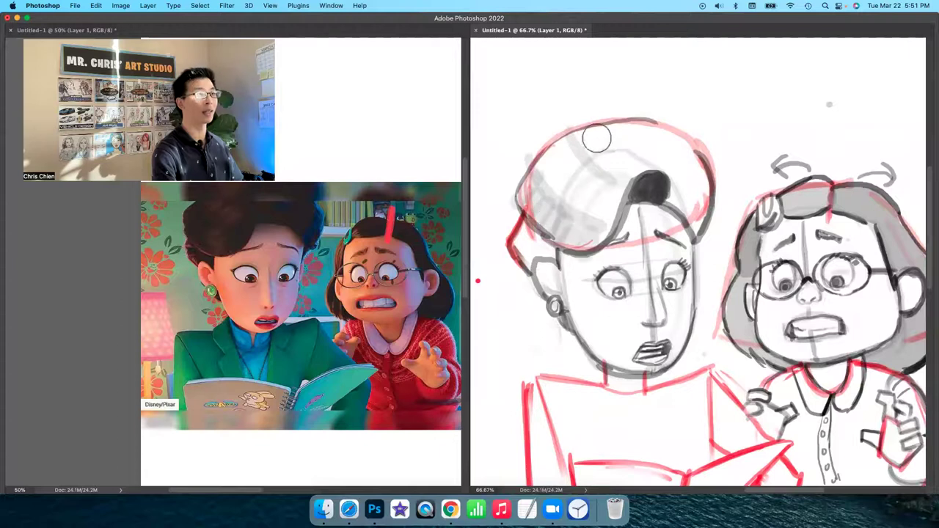
pyautogui.moveTo(591, 140)
pyautogui.mouseDown()
pyautogui.moveTo(672, 155)
pyautogui.moveTo(610, 154)
pyautogui.moveTo(653, 161)
pyautogui.moveTo(643, 176)
pyautogui.moveTo(675, 179)
pyautogui.moveTo(679, 155)
pyautogui.moveTo(685, 220)
pyautogui.moveTo(690, 168)
pyautogui.moveTo(668, 205)
pyautogui.moveTo(694, 185)
pyautogui.mouseUp()
pyautogui.moveTo(650, 159)
pyautogui.mouseDown()
pyautogui.moveTo(612, 140)
pyautogui.moveTo(583, 162)
pyautogui.mouseUp()
pyautogui.moveTo(539, 228)
pyautogui.mouseDown()
pyautogui.moveTo(521, 244)
pyautogui.moveTo(529, 251)
pyautogui.moveTo(540, 240)
pyautogui.moveTo(557, 258)
pyautogui.mouseUp()
# Draw the mother's jacket in dark lines, with two long opening edges, a pointed collar around the neck and notched lapels on both sides
pyautogui.moveTo(679, 353); pyautogui.dragTo(660, 296)
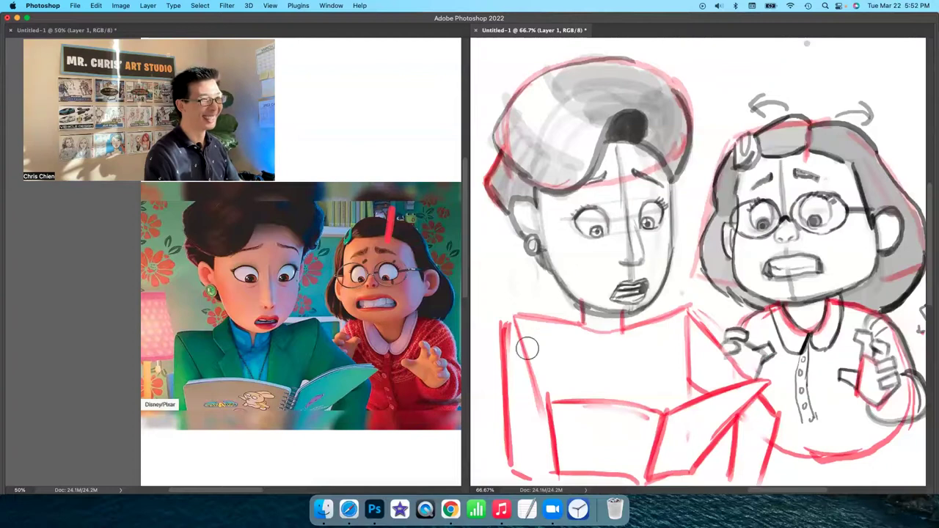
pyautogui.press('b')
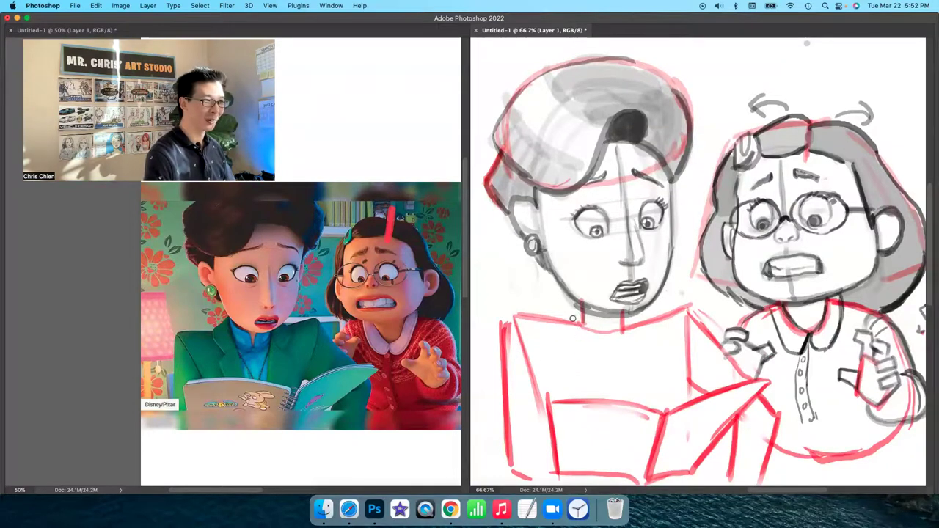
pyautogui.moveTo(572, 317); pyautogui.dragTo(603, 396)
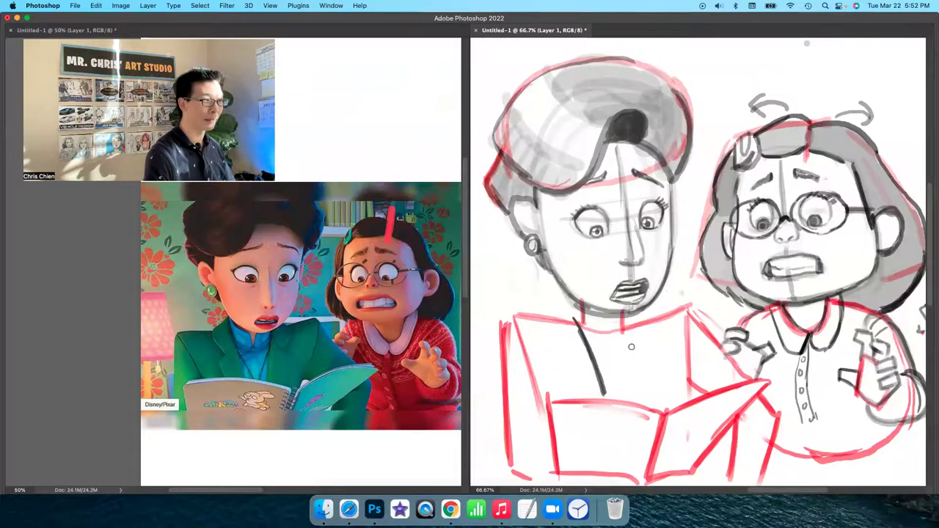
pyautogui.moveTo(632, 324); pyautogui.dragTo(634, 403)
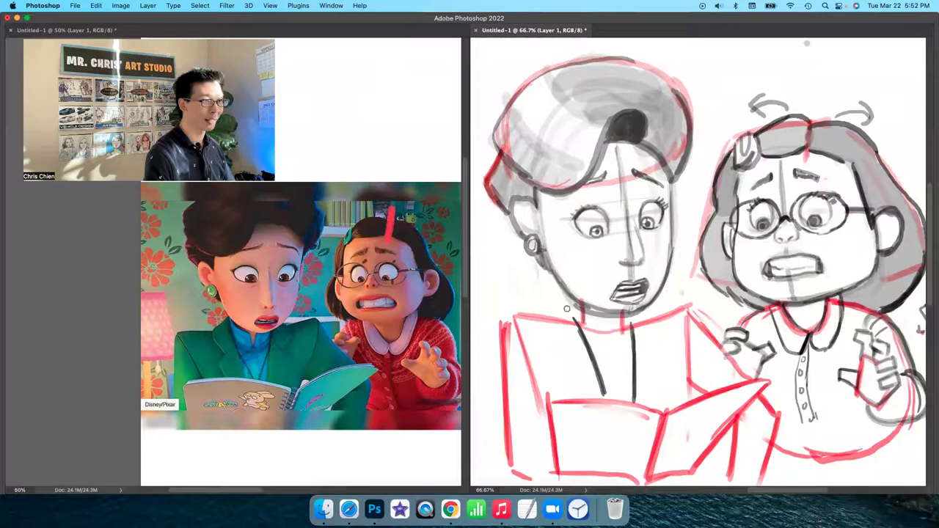
pyautogui.moveTo(575, 298)
pyautogui.mouseDown()
pyautogui.moveTo(550, 332)
pyautogui.moveTo(586, 356)
pyautogui.mouseUp()
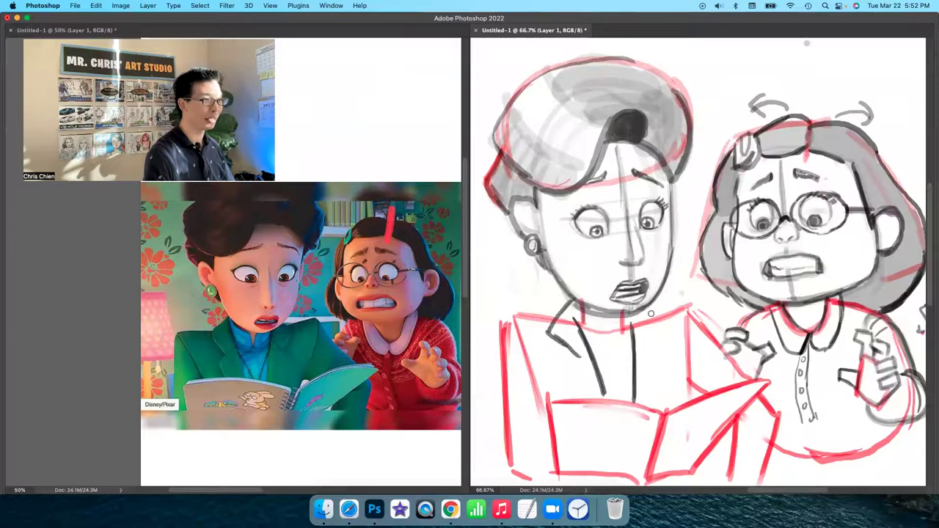
pyautogui.moveTo(638, 301)
pyautogui.mouseDown()
pyautogui.moveTo(656, 317)
pyautogui.moveTo(647, 312)
pyautogui.moveTo(657, 327)
pyautogui.moveTo(645, 357)
pyautogui.mouseUp()
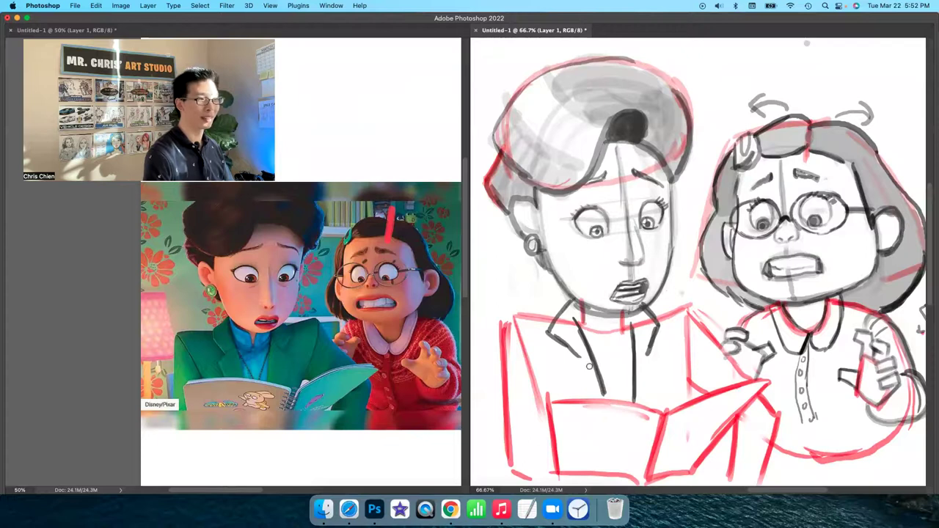
pyautogui.moveTo(584, 348)
pyautogui.mouseDown()
pyautogui.moveTo(569, 368)
pyautogui.moveTo(589, 396)
pyautogui.mouseUp()
pyautogui.moveTo(636, 344)
pyautogui.mouseDown()
pyautogui.moveTo(656, 362)
pyautogui.moveTo(653, 404)
pyautogui.mouseUp()
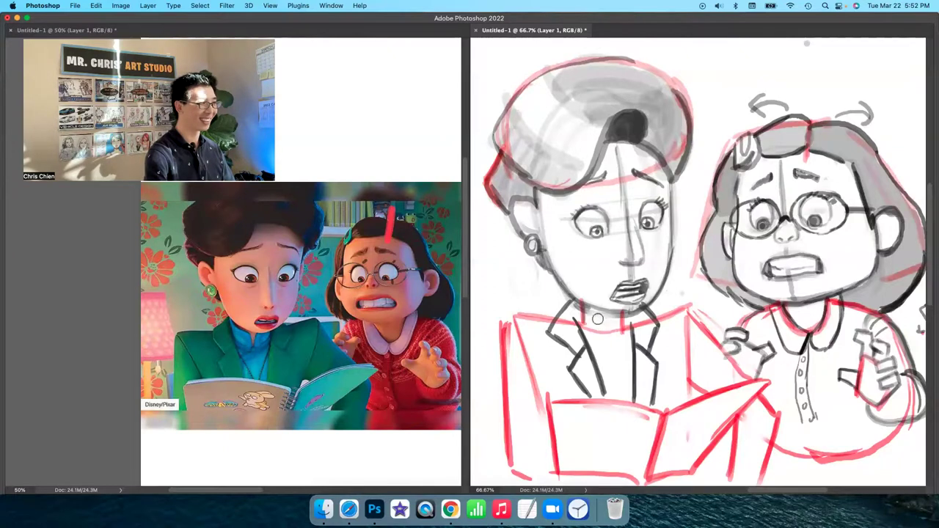
# Draw the high shirt collar around the mother's neck and a thin V-shaped line between her lapels down to the book
pyautogui.moveTo(610, 320)
pyautogui.mouseDown()
pyautogui.moveTo(618, 338)
pyautogui.moveTo(607, 340)
pyautogui.moveTo(630, 332)
pyautogui.mouseUp()
pyautogui.press('super+z')
pyautogui.moveTo(583, 307); pyautogui.dragTo(586, 333)
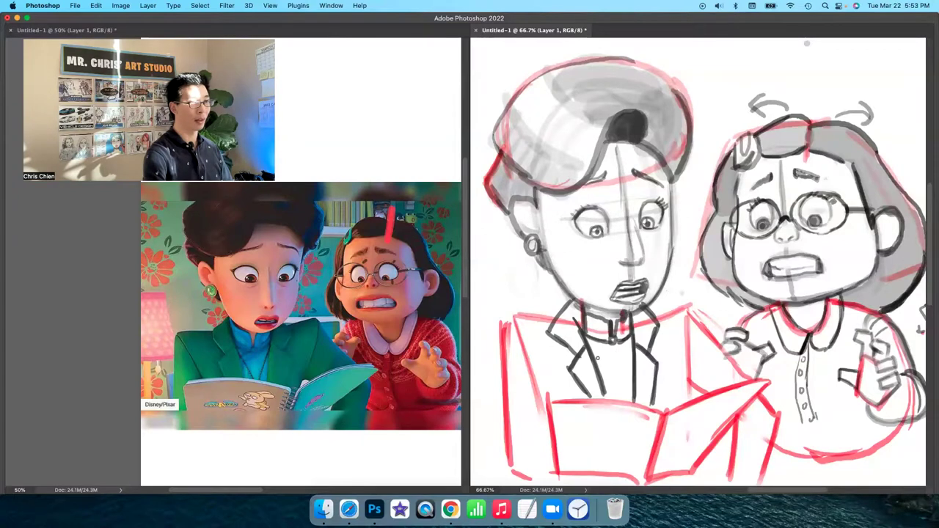
pyautogui.moveTo(591, 349); pyautogui.dragTo(623, 397)
pyautogui.moveTo(632, 358); pyautogui.dragTo(624, 400)
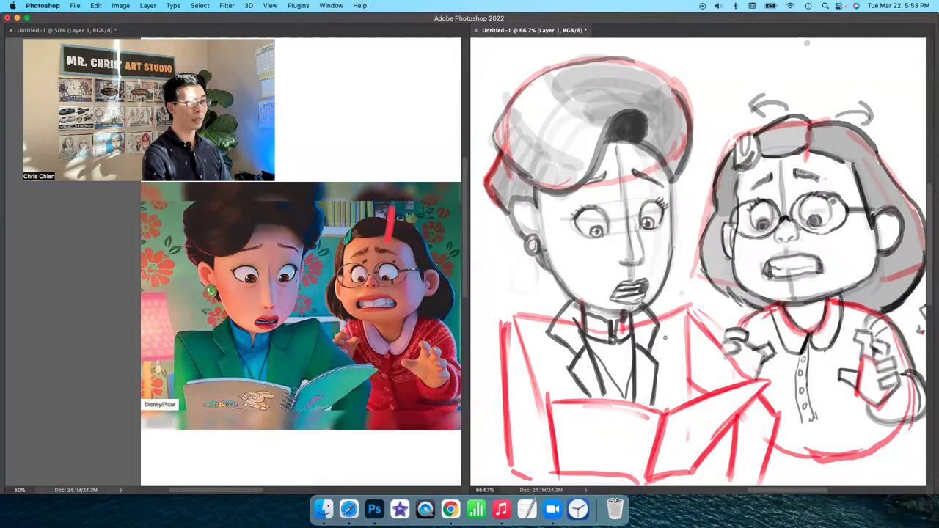
# Trace the red guide lines of the mother's shoulders and jacket sleeves with dark strokes
pyautogui.moveTo(686, 311); pyautogui.dragTo(688, 381)
pyautogui.moveTo(660, 315); pyautogui.dragTo(683, 310)
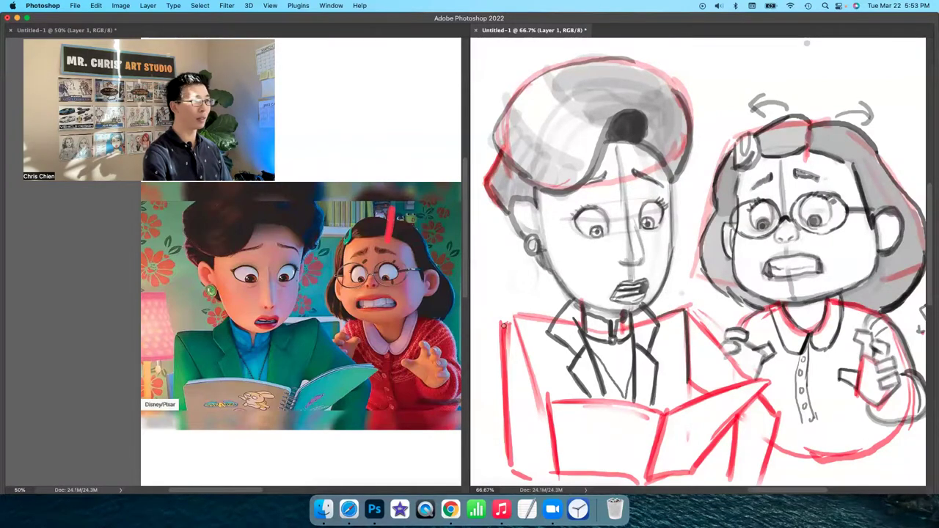
pyautogui.moveTo(504, 323)
pyautogui.mouseDown()
pyautogui.moveTo(522, 341)
pyautogui.moveTo(535, 391)
pyautogui.moveTo(550, 320)
pyautogui.moveTo(510, 478)
pyautogui.mouseUp()
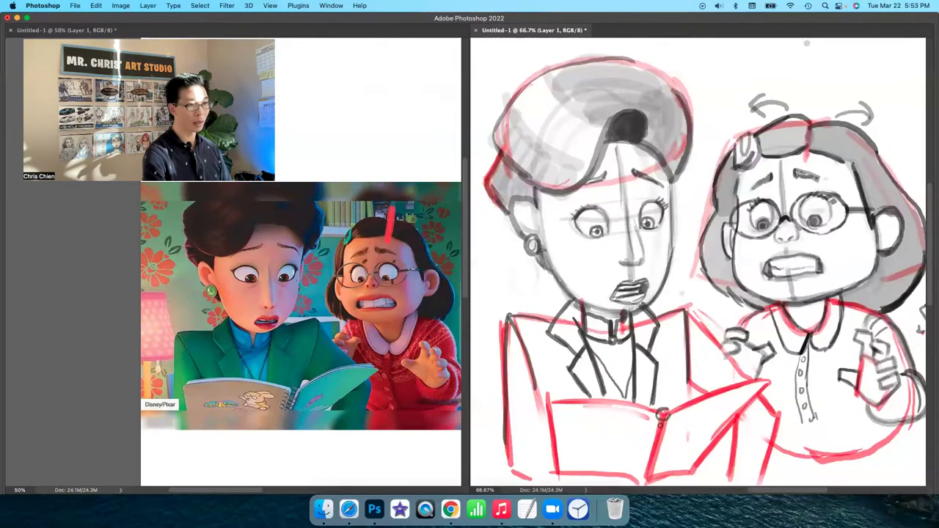
# Draw a looped spiral binding down the notebook's spine and outline the page beside the daughter in dark lines
pyautogui.moveTo(662, 414); pyautogui.dragTo(641, 481)
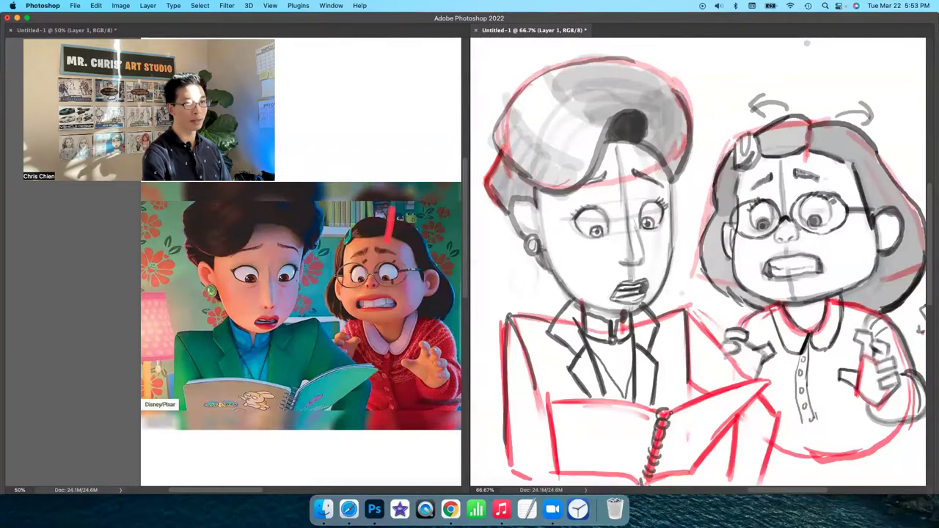
pyautogui.moveTo(670, 412)
pyautogui.mouseDown()
pyautogui.moveTo(652, 483)
pyautogui.moveTo(665, 451)
pyautogui.moveTo(661, 469)
pyautogui.mouseUp()
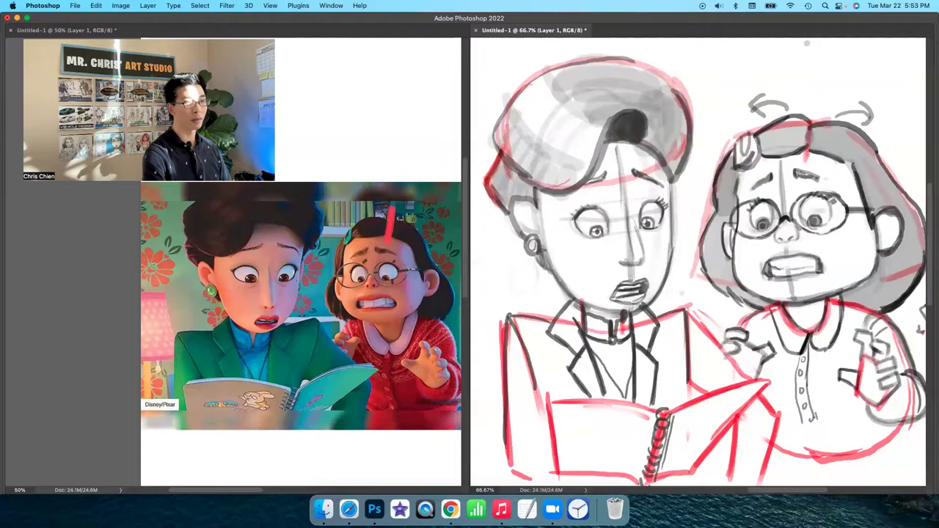
pyautogui.moveTo(669, 415)
pyautogui.mouseDown()
pyautogui.moveTo(754, 387)
pyautogui.moveTo(691, 472)
pyautogui.mouseUp()
pyautogui.moveTo(653, 434); pyautogui.dragTo(665, 451)
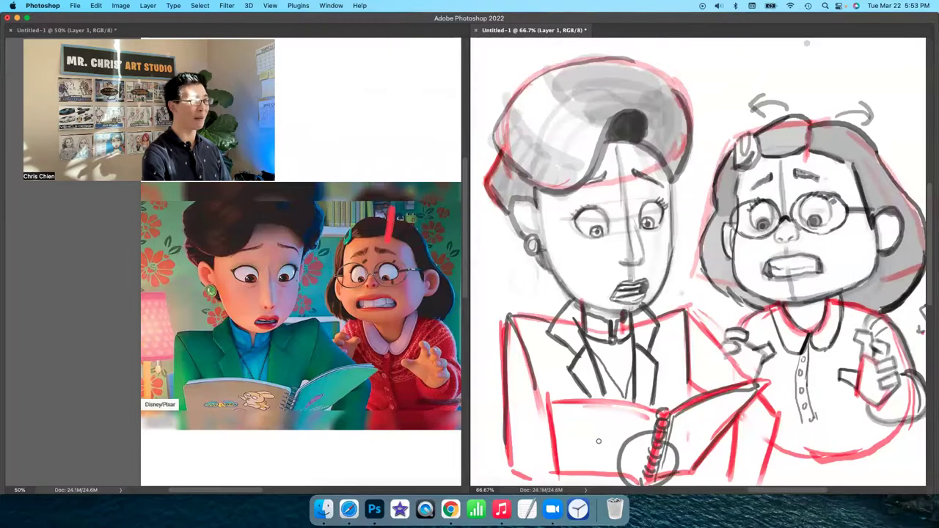
pyautogui.press('super+z')
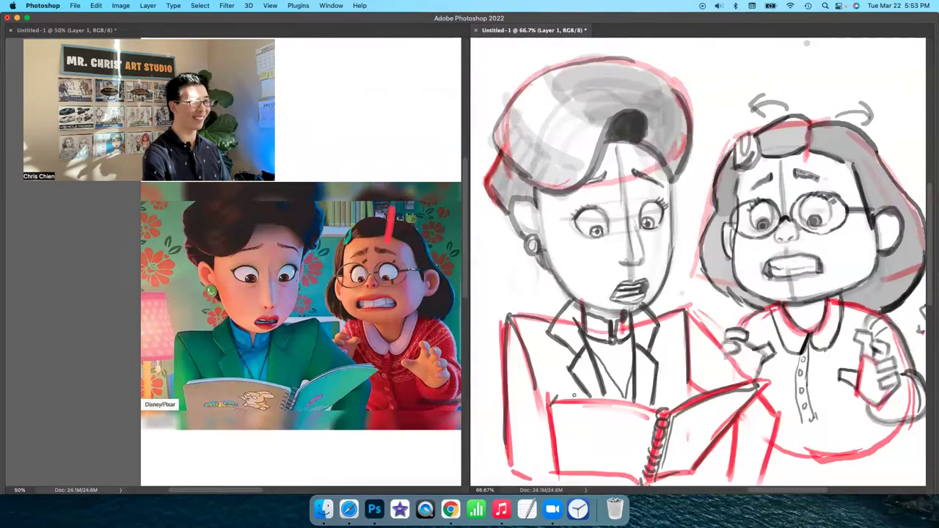
# Outline the upper and outer edges of the notebook's near page in dark lines over the red guides
pyautogui.moveTo(553, 396); pyautogui.dragTo(645, 406)
pyautogui.moveTo(576, 401); pyautogui.dragTo(658, 415)
pyautogui.moveTo(554, 404); pyautogui.dragTo(560, 469)
pyautogui.moveTo(751, 401); pyautogui.dragTo(720, 397)
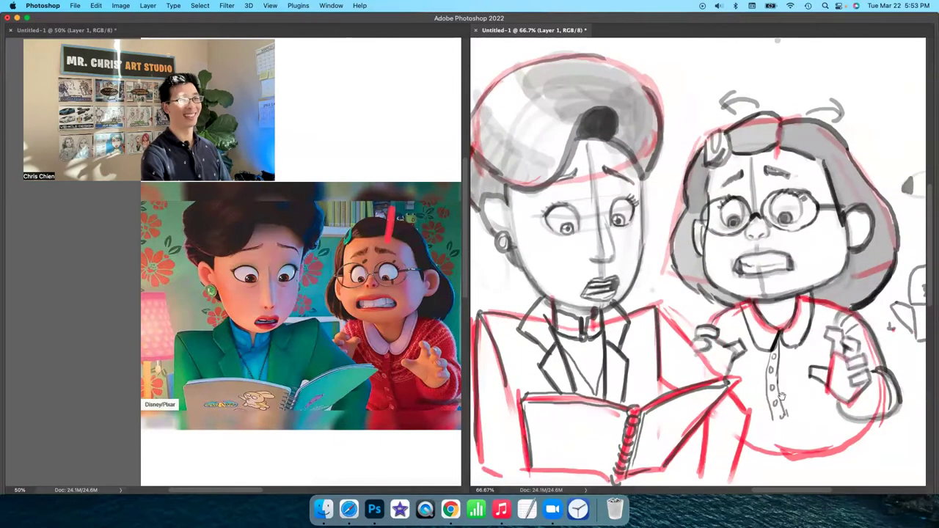
pyautogui.moveTo(795, 401); pyautogui.dragTo(783, 399)
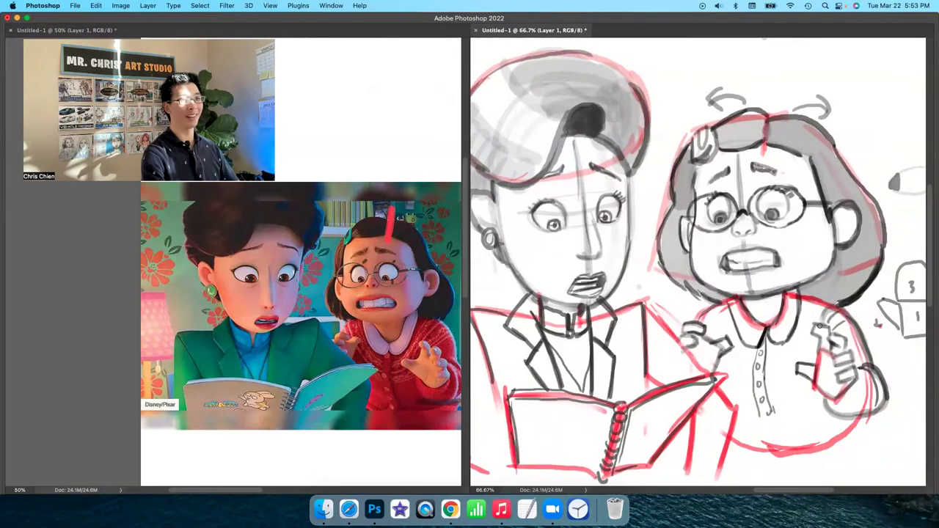
# Close the duplicate document window and erase the red mark over the daughter's hair in the reference picture
pyautogui.click(415, 451)
pyautogui.press('super+w')
pyautogui.moveTo(378, 368)
pyautogui.mouseDown()
pyautogui.moveTo(621, 383)
pyautogui.moveTo(638, 368)
pyautogui.mouseUp()
pyautogui.press('super+minus')
pyautogui.press('super+minus')
pyautogui.press('super+minus')
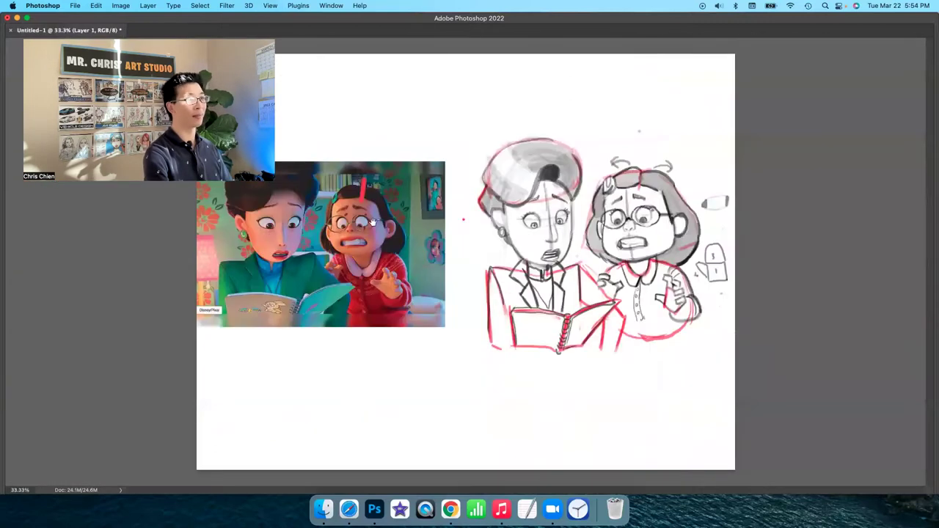
pyautogui.moveTo(541, 329)
pyautogui.mouseDown()
pyautogui.moveTo(552, 322)
pyautogui.moveTo(571, 357)
pyautogui.mouseUp()
pyautogui.scroll(2, 570, 357)
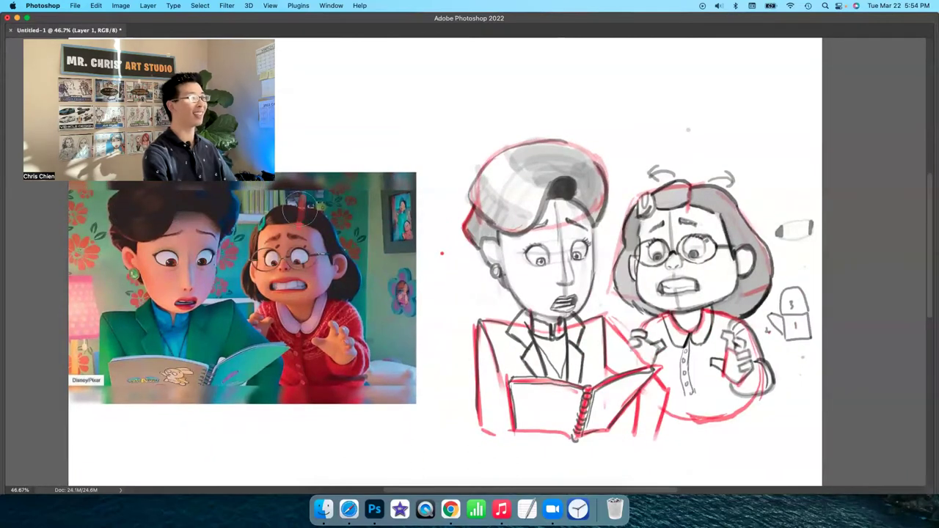
pyautogui.press('e')
# Shade the daughter's sweater and the mother's jacket and sleeves in flat light grey, leaving the collars and notebook white
pyautogui.moveTo(653, 322)
pyautogui.mouseDown()
pyautogui.moveTo(672, 349)
pyautogui.moveTo(660, 361)
pyautogui.moveTo(673, 397)
pyautogui.moveTo(688, 341)
pyautogui.moveTo(711, 345)
pyautogui.moveTo(718, 325)
pyautogui.moveTo(719, 348)
pyautogui.moveTo(728, 323)
pyautogui.moveTo(756, 352)
pyautogui.moveTo(704, 357)
pyautogui.moveTo(699, 393)
pyautogui.moveTo(720, 371)
pyautogui.moveTo(732, 401)
pyautogui.moveTo(749, 396)
pyautogui.moveTo(683, 411)
pyautogui.moveTo(743, 386)
pyautogui.moveTo(756, 368)
pyautogui.moveTo(752, 378)
pyautogui.moveTo(761, 381)
pyautogui.moveTo(697, 414)
pyautogui.mouseUp()
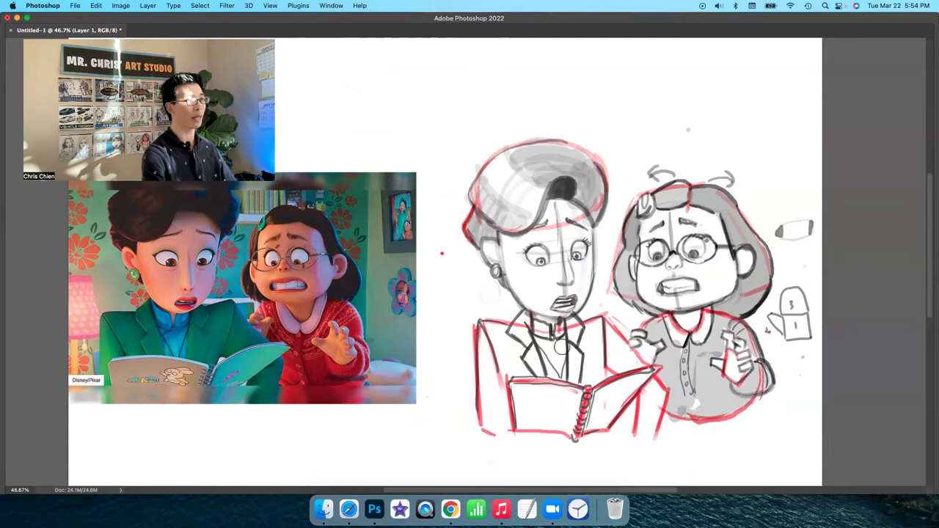
pyautogui.moveTo(572, 324)
pyautogui.mouseDown()
pyautogui.moveTo(575, 370)
pyautogui.moveTo(579, 345)
pyautogui.moveTo(594, 378)
pyautogui.moveTo(599, 325)
pyautogui.moveTo(620, 363)
pyautogui.moveTo(635, 349)
pyautogui.moveTo(652, 389)
pyautogui.moveTo(645, 427)
pyautogui.moveTo(663, 396)
pyautogui.mouseUp()
pyautogui.moveTo(521, 321)
pyautogui.mouseDown()
pyautogui.moveTo(536, 355)
pyautogui.moveTo(508, 370)
pyautogui.moveTo(527, 361)
pyautogui.moveTo(517, 328)
pyautogui.moveTo(502, 332)
pyautogui.moveTo(515, 324)
pyautogui.moveTo(482, 327)
pyautogui.moveTo(501, 372)
pyautogui.moveTo(501, 422)
pyautogui.moveTo(491, 386)
pyautogui.mouseUp()
# Reduce the brush size and add small light grey marks on both notebook pages to suggest the drawings
pyautogui.press('[')
pyautogui.press('[')
pyautogui.press('[')
pyautogui.press('[')
pyautogui.press('[')
pyautogui.press('[')
pyautogui.press('[')
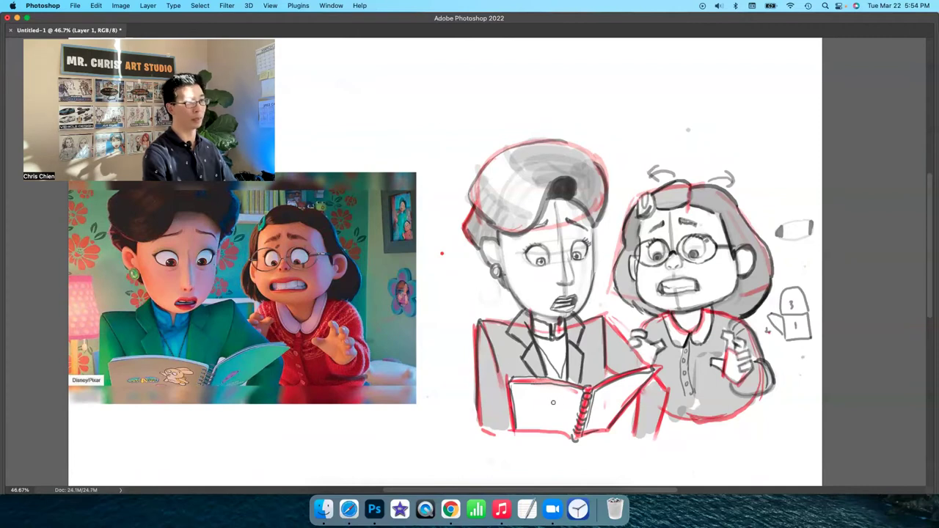
pyautogui.moveTo(556, 406); pyautogui.dragTo(529, 404)
pyautogui.moveTo(607, 401); pyautogui.dragTo(599, 416)
pyautogui.moveTo(610, 418); pyautogui.dragTo(600, 421)
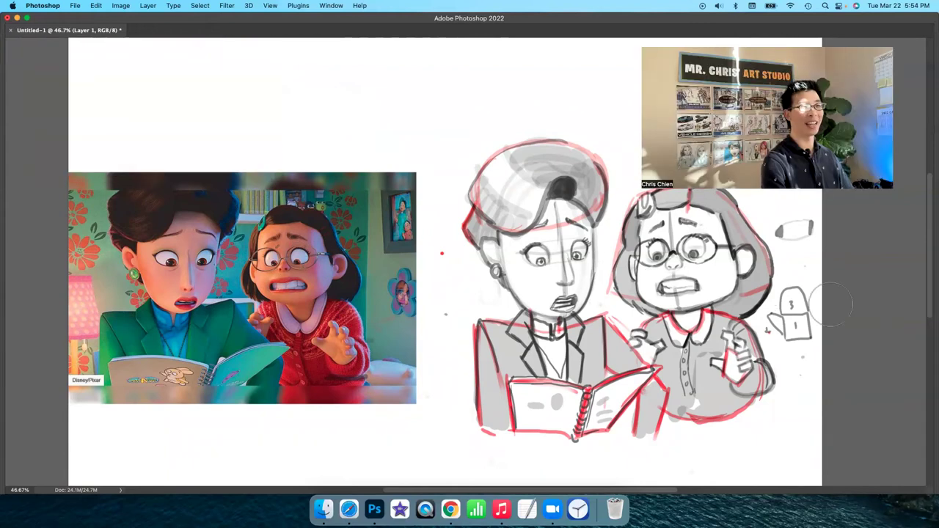
pyautogui.moveTo(839, 288); pyautogui.dragTo(815, 286)
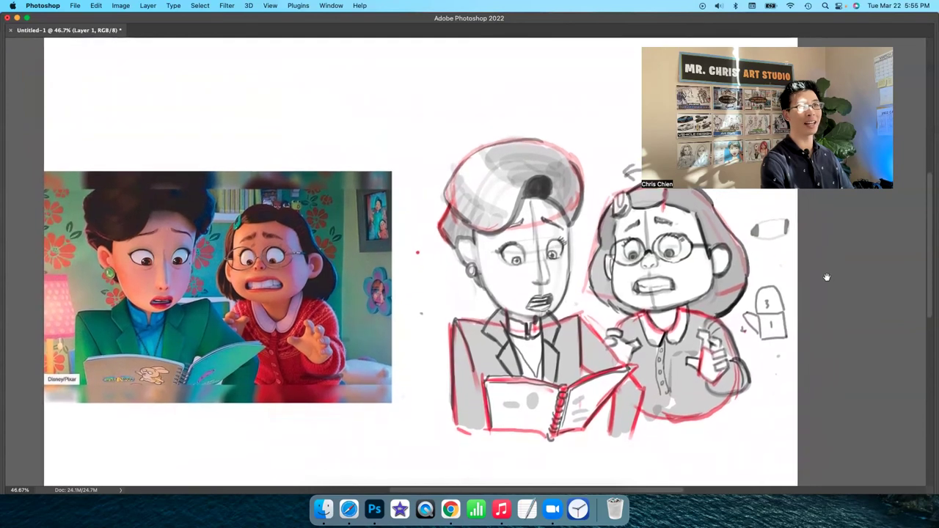